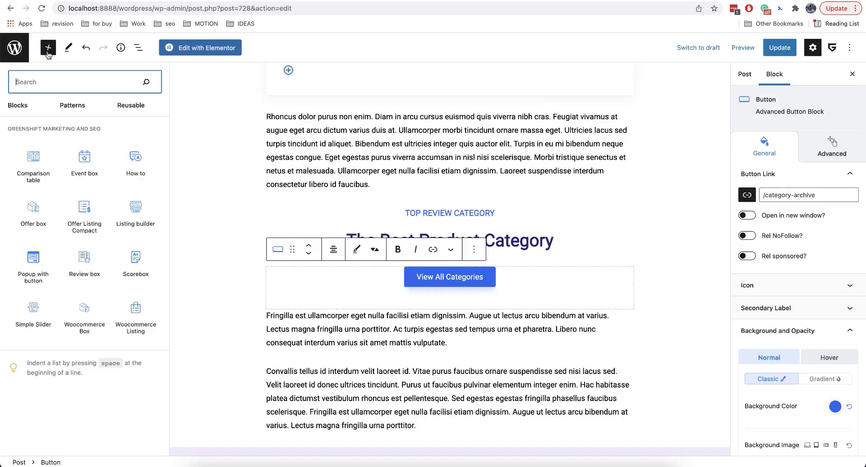
{"action": "mouse_move", "coordinate": [86, 228]}
{"action": "scroll", "coordinate": [87, 227], "scroll_direction": "down", "scroll_amount": 5}
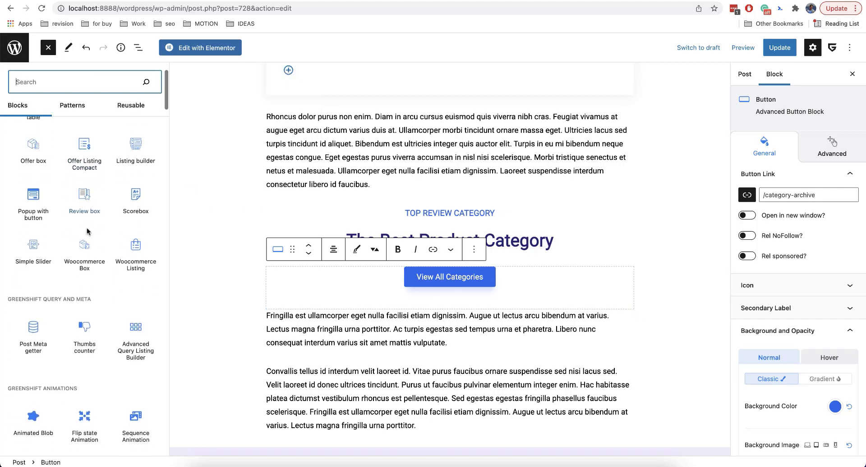
{"action": "left_click", "coordinate": [48, 48]}
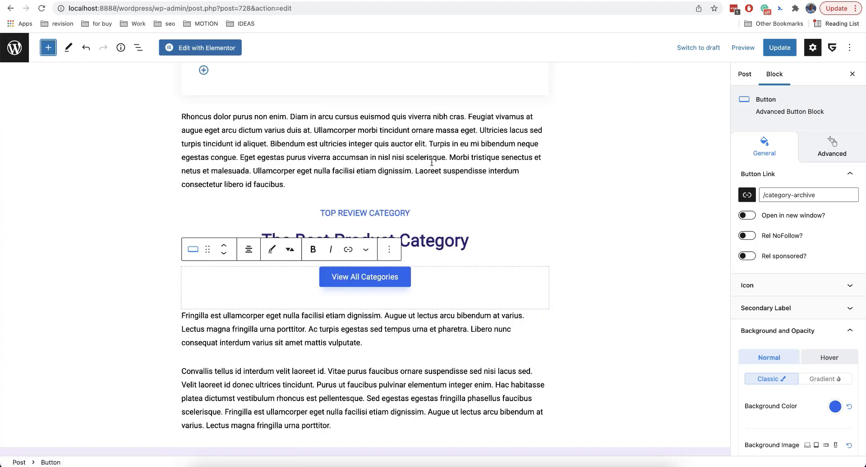
Transform the "Rhoncus dolor purus non enim" paragraph above the review category heading into a Container block
{"action": "left_click", "coordinate": [290, 183]}
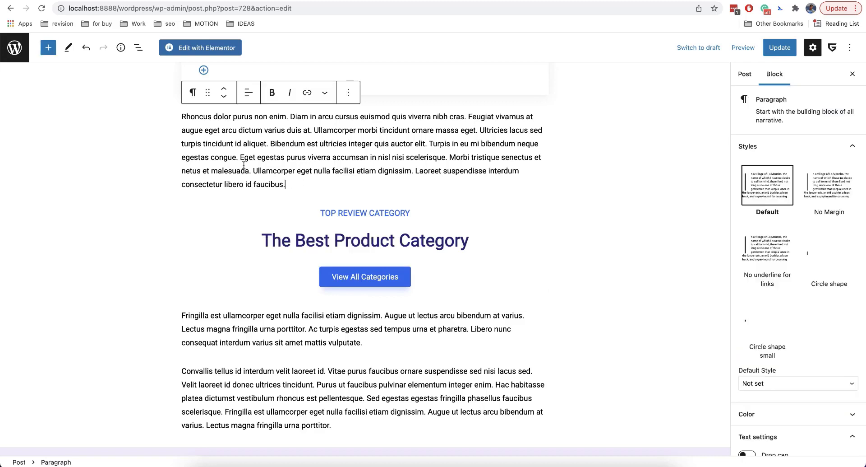
{"action": "left_click", "coordinate": [193, 93]}
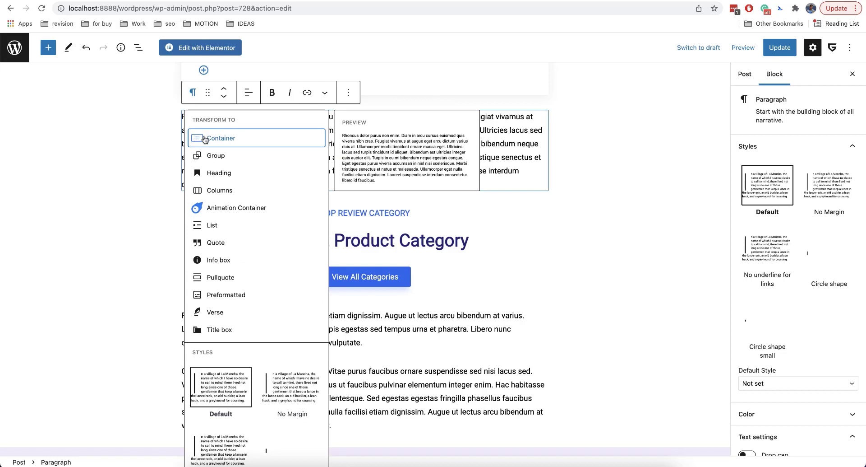
{"action": "left_click", "coordinate": [221, 138]}
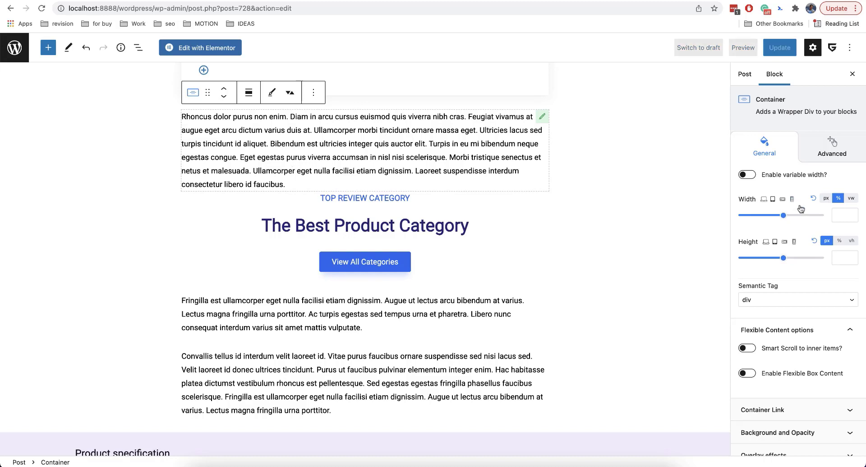
{"action": "scroll", "coordinate": [811, 223], "scroll_direction": "down", "scroll_amount": 3}
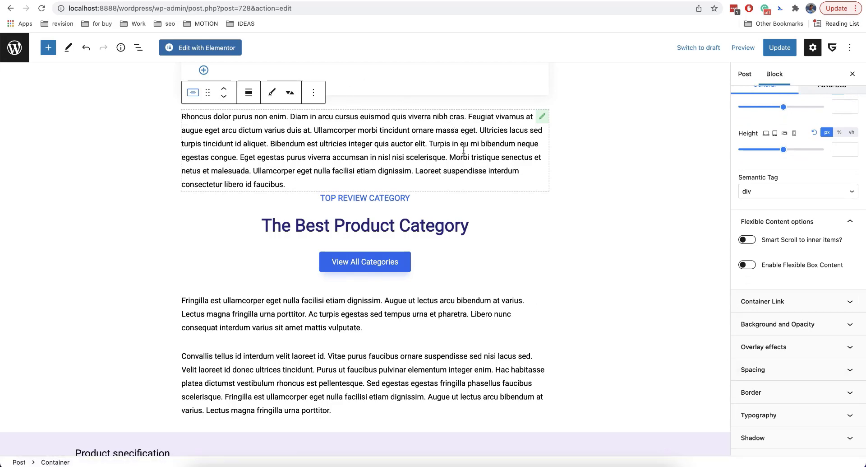
{"action": "scroll", "coordinate": [559, 170], "scroll_direction": "up", "scroll_amount": 2}
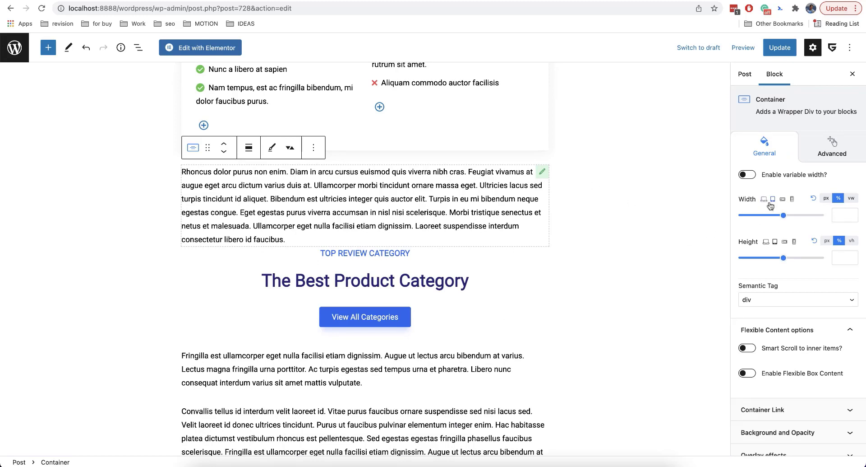
Set the container's width to 30%
{"action": "left_click", "coordinate": [840, 217]}
{"action": "type", "text": "100"}
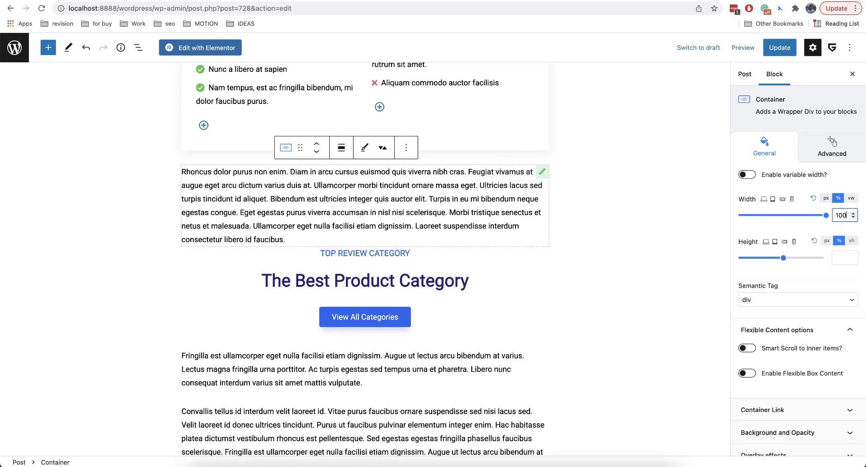
{"action": "key", "text": "BackSpace"}
{"action": "key", "text": "BackSpace"}
{"action": "key", "text": "BackSpace"}
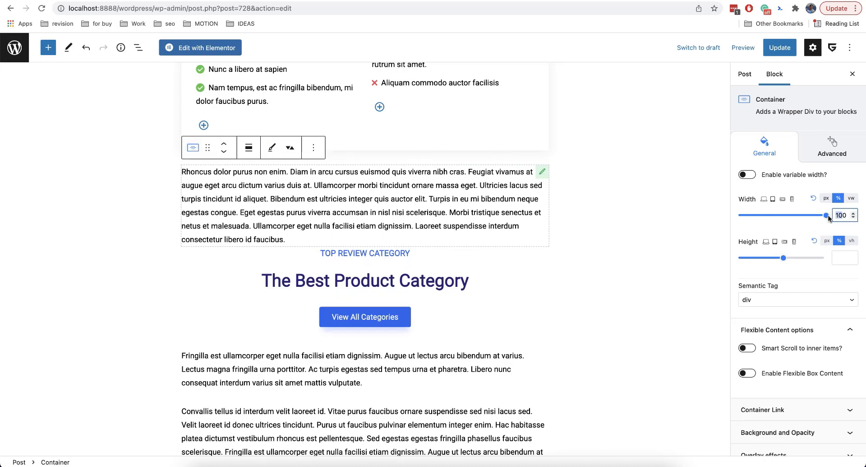
{"action": "type", "text": "30"}
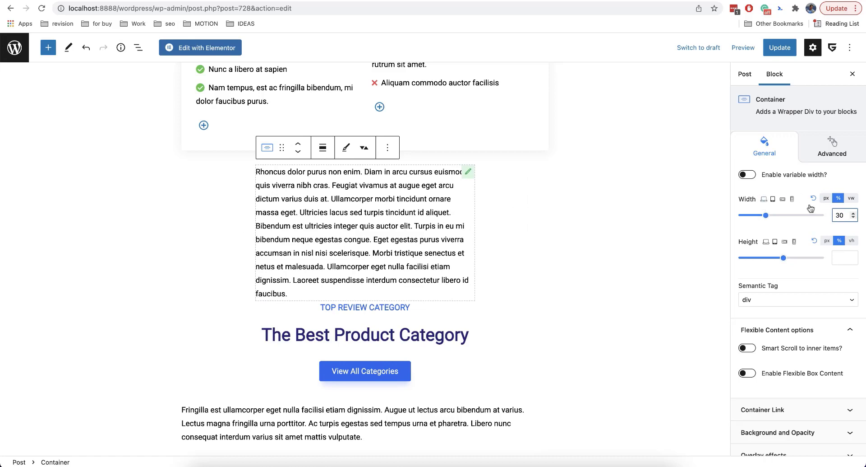
Set the container's width for mobile to 100% and return to the desktop view
{"action": "left_click", "coordinate": [793, 201]}
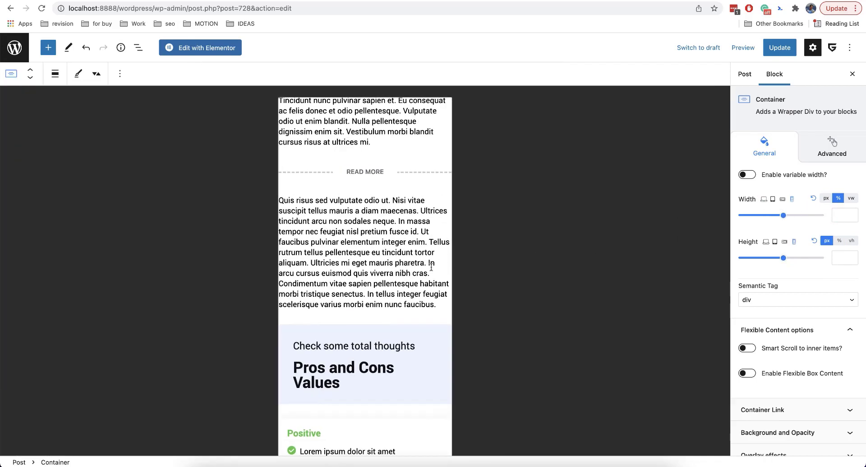
{"action": "left_click", "coordinate": [836, 214]}
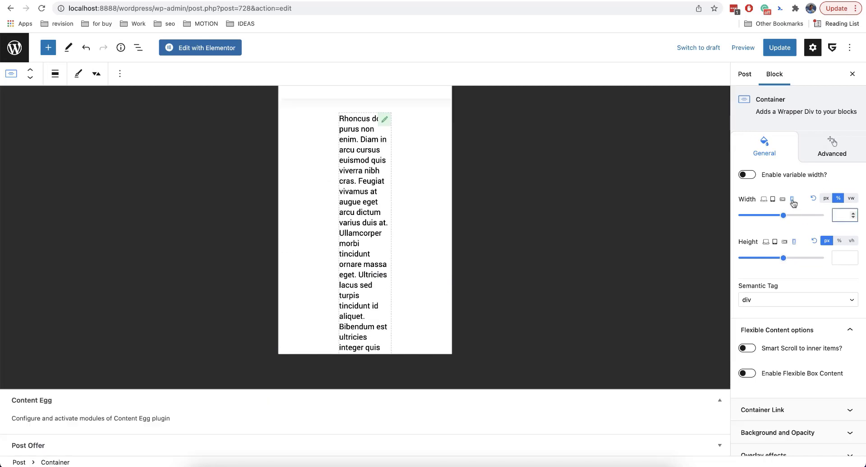
{"action": "type", "text": "100"}
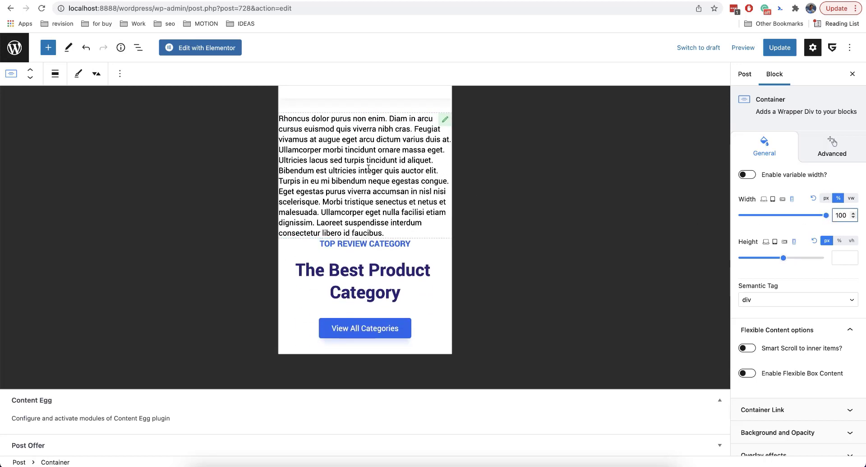
{"action": "key", "text": "super+s"}
{"action": "left_click", "coordinate": [764, 200]}
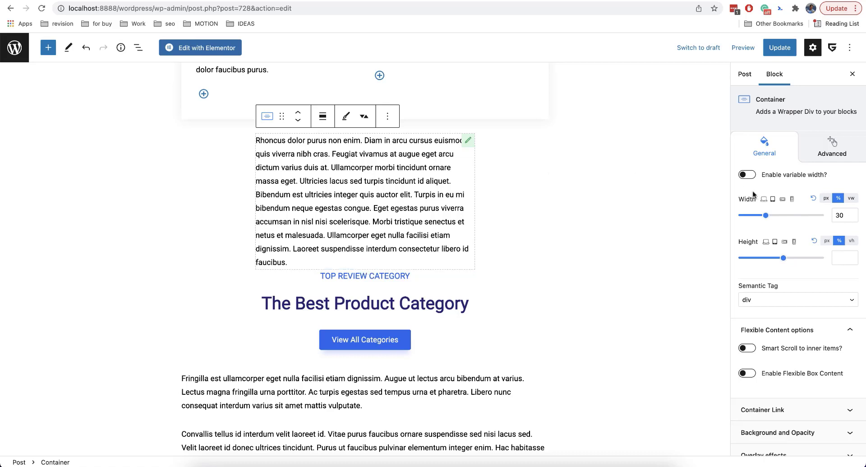
Enable variable width on the container with the min type, using 50% and 300 px as the two widths
{"action": "left_click", "coordinate": [762, 178]}
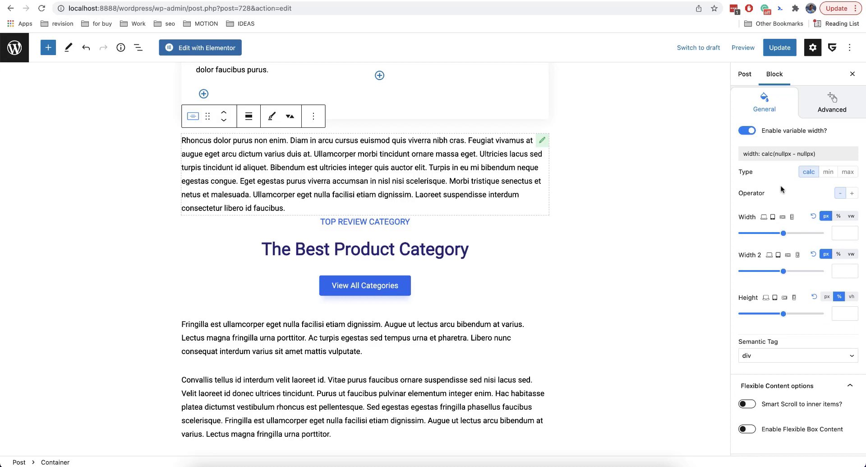
{"action": "left_click", "coordinate": [828, 174]}
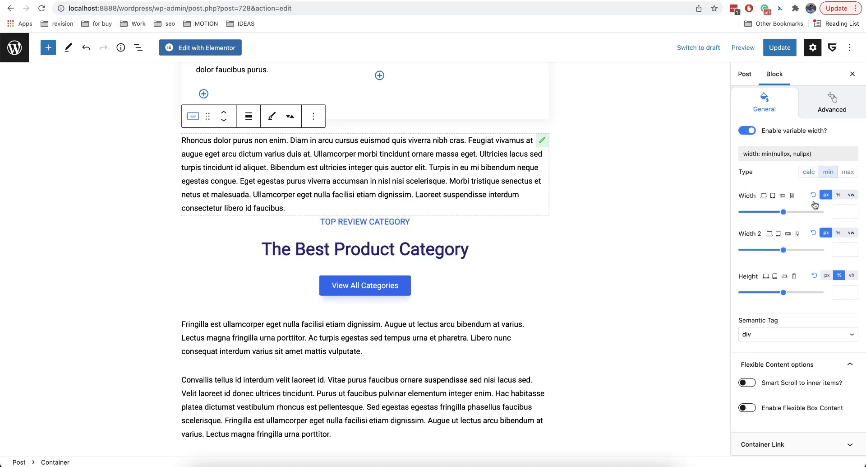
{"action": "left_click", "coordinate": [839, 195]}
{"action": "left_click", "coordinate": [839, 211]}
{"action": "type", "text": "50"}
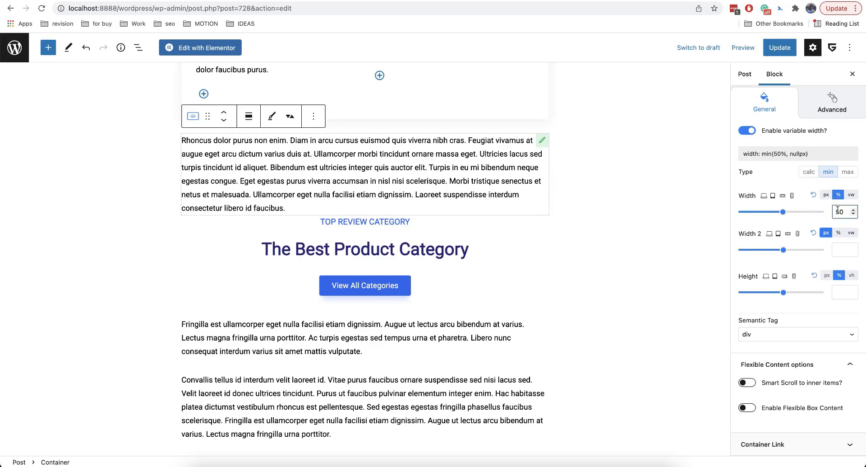
{"action": "left_click", "coordinate": [837, 250]}
{"action": "type", "text": "300"}
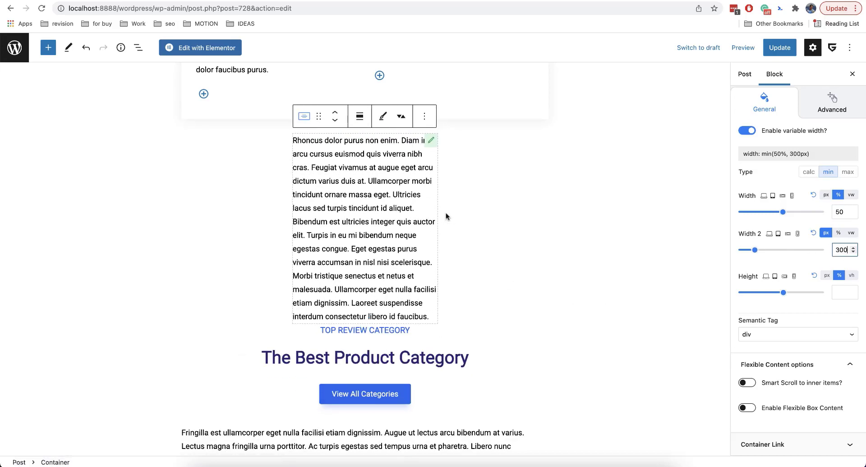
Turn off the container's variable width
{"action": "scroll", "coordinate": [778, 226], "scroll_direction": "up", "scroll_amount": 2}
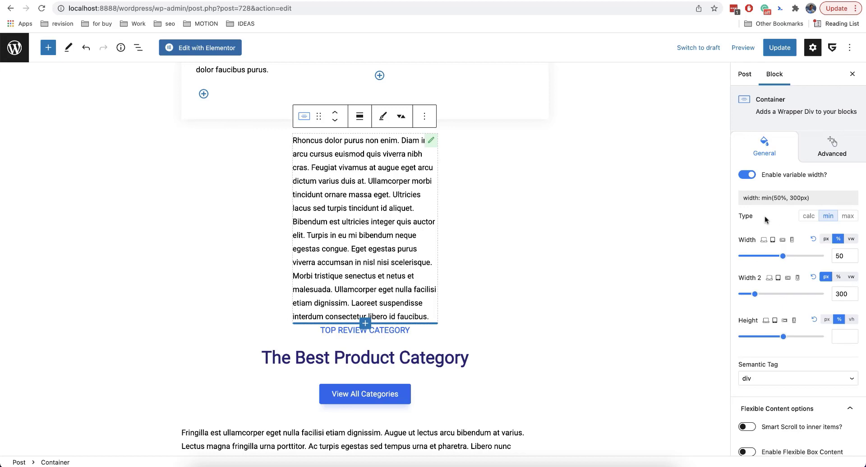
{"action": "left_click", "coordinate": [747, 174]}
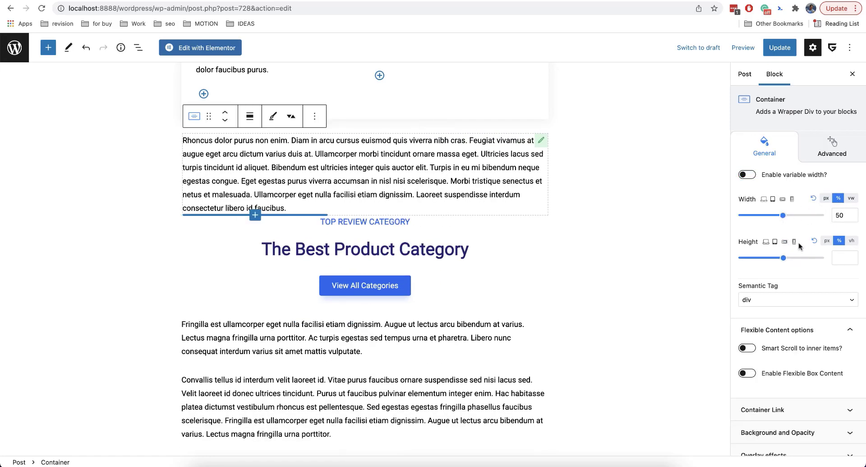
Examine the container's Background and Opacity options and its Overlay effects options
{"action": "scroll", "coordinate": [798, 242], "scroll_direction": "down", "scroll_amount": 3}
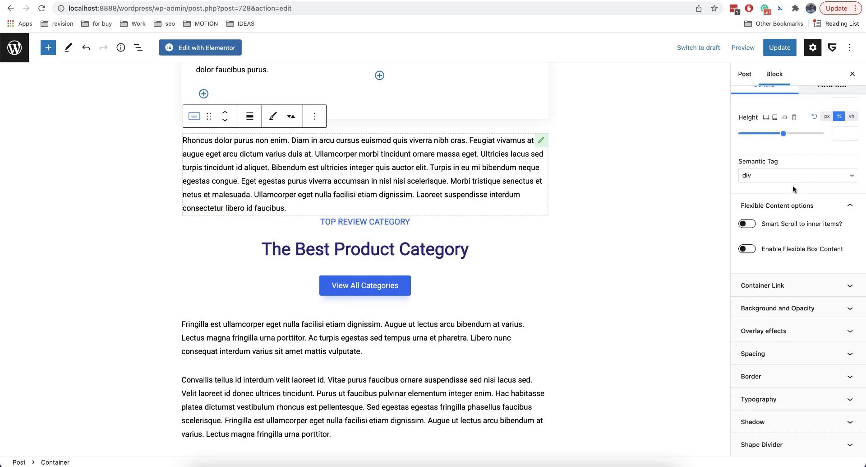
{"action": "scroll", "coordinate": [785, 215], "scroll_direction": "down", "scroll_amount": 1}
{"action": "left_click", "coordinate": [803, 307]}
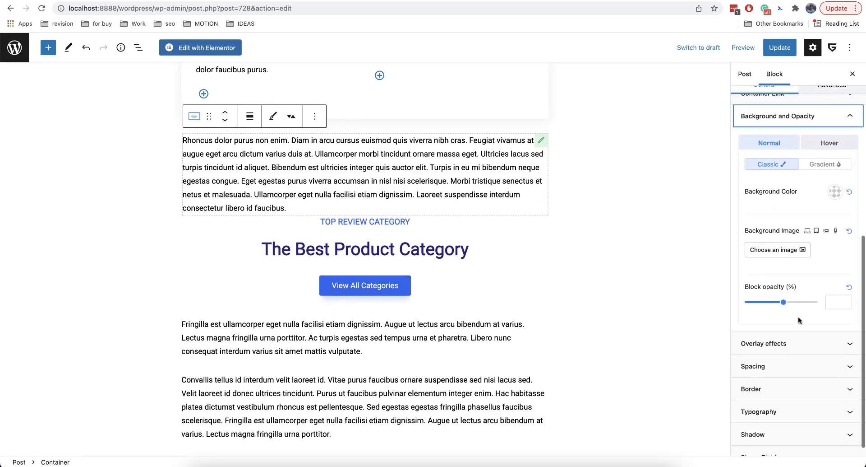
{"action": "scroll", "coordinate": [798, 336], "scroll_direction": "up", "scroll_amount": 1}
{"action": "left_click", "coordinate": [798, 356]}
{"action": "scroll", "coordinate": [799, 353], "scroll_direction": "up", "scroll_amount": 5}
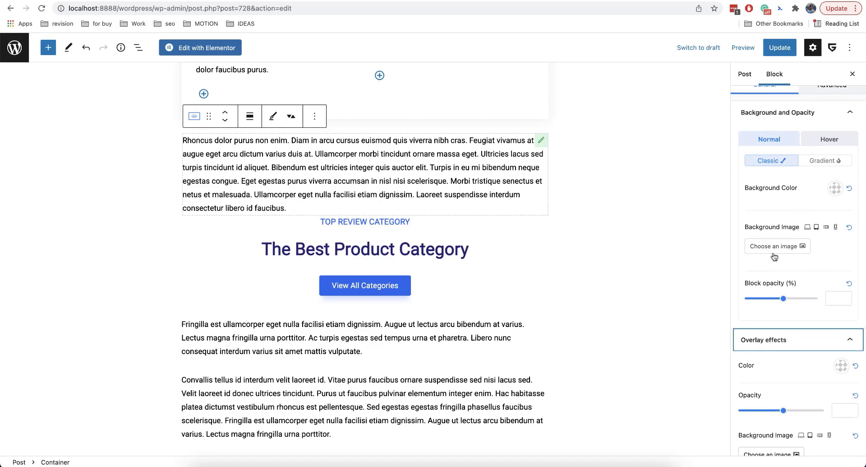
{"action": "scroll", "coordinate": [788, 250], "scroll_direction": "down", "scroll_amount": 5}
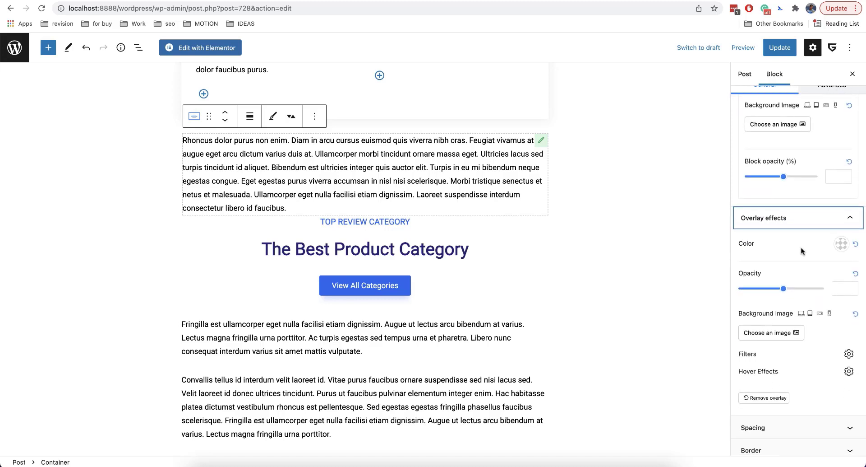
{"action": "scroll", "coordinate": [801, 251], "scroll_direction": "up", "scroll_amount": 5}
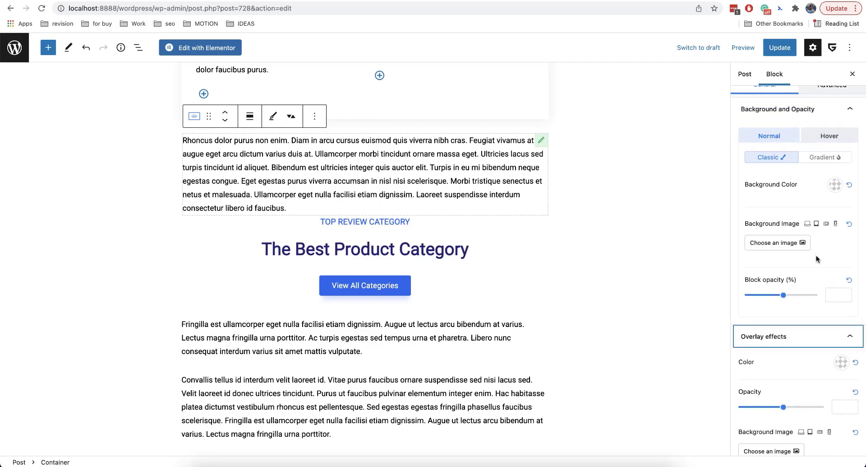
{"action": "scroll", "coordinate": [817, 256], "scroll_direction": "up", "scroll_amount": 2}
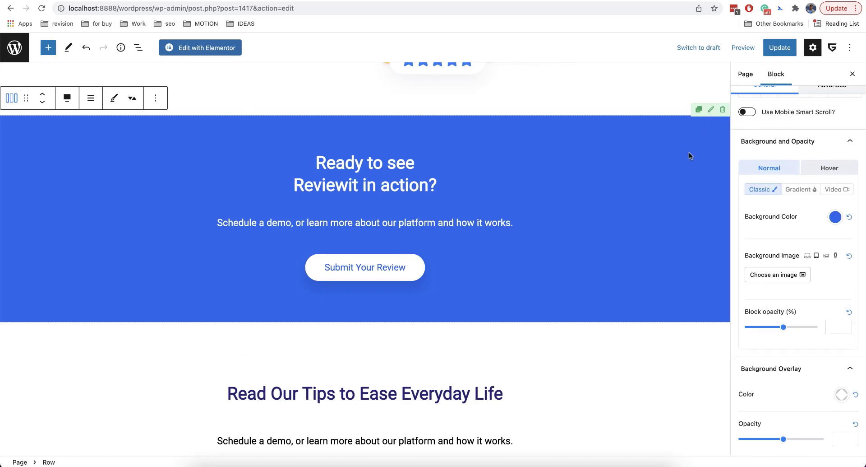
Set the alignment of the "Ready to see Reviewit in action?" row to Full width
{"action": "left_click", "coordinate": [72, 103]}
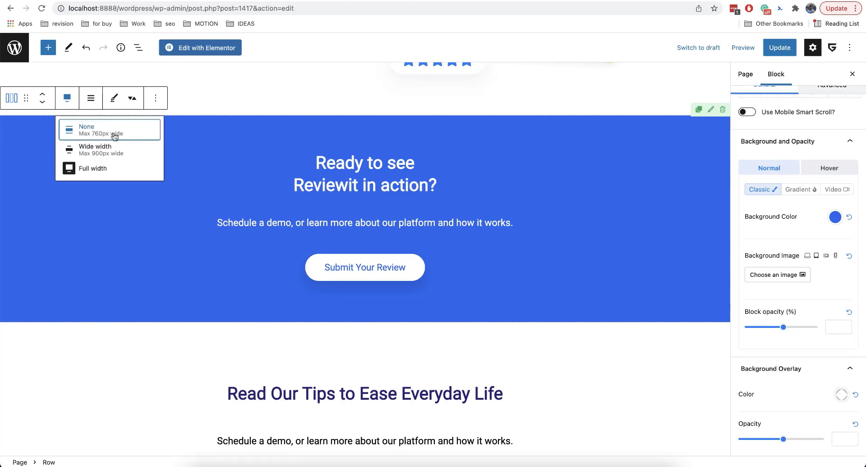
{"action": "left_click", "coordinate": [94, 169]}
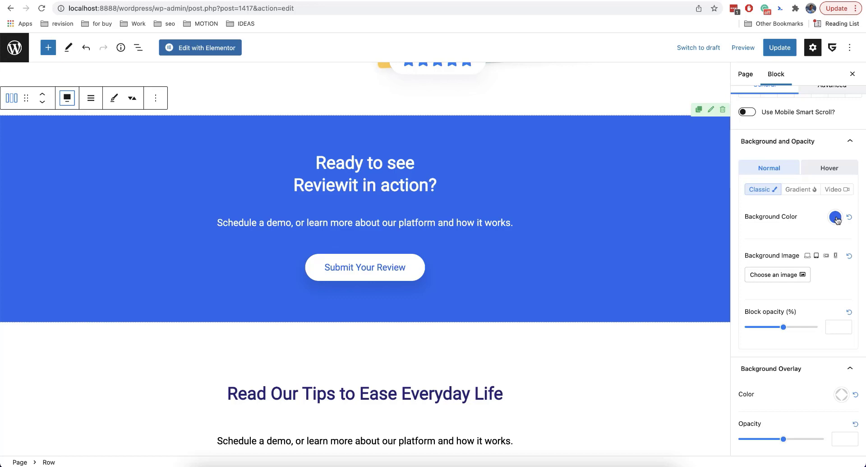
Preview the row's gradient background and switch back to the classic background
{"action": "left_click", "coordinate": [807, 193]}
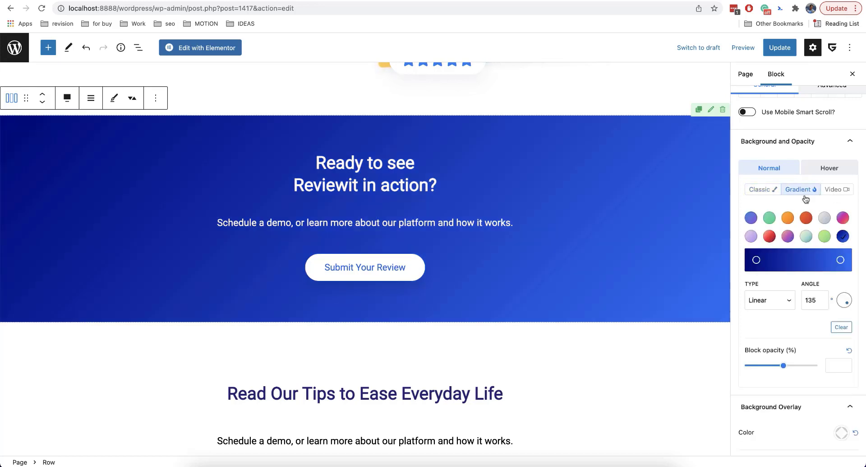
{"action": "left_click", "coordinate": [764, 190]}
Set bgblueplant-2.jpg from the media library as the row's background image
{"action": "scroll", "coordinate": [784, 253], "scroll_direction": "down", "scroll_amount": 1}
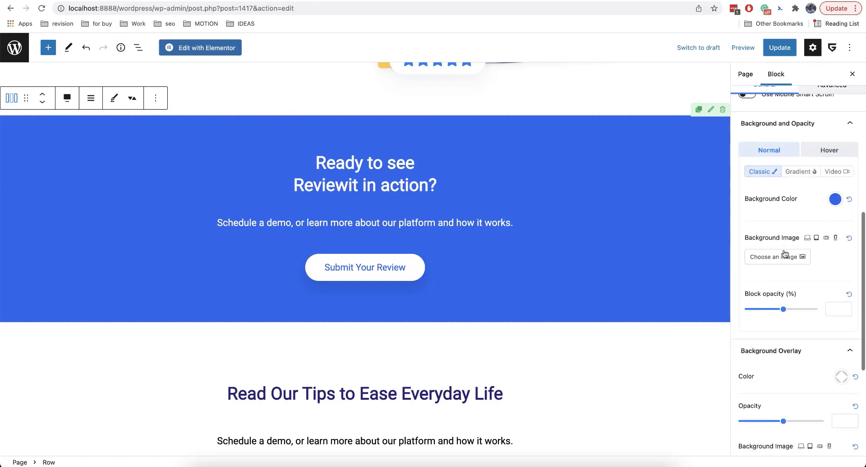
{"action": "left_click", "coordinate": [784, 249]}
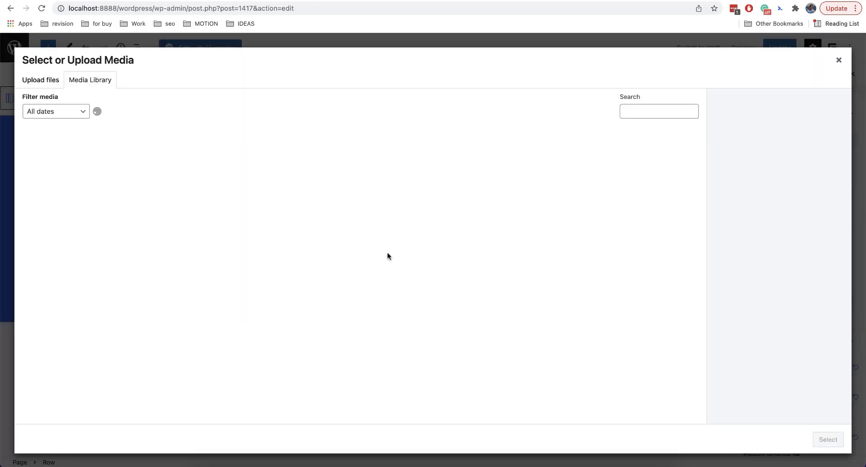
{"action": "scroll", "coordinate": [389, 256], "scroll_direction": "down", "scroll_amount": 15}
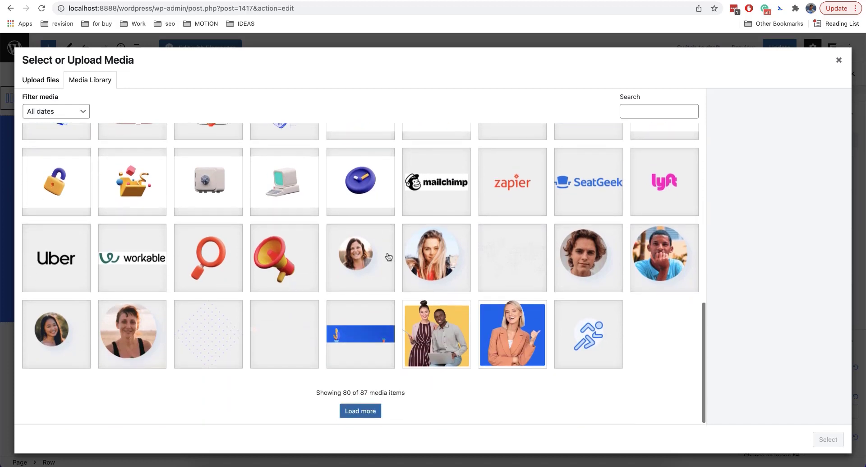
{"action": "left_click", "coordinate": [380, 302]}
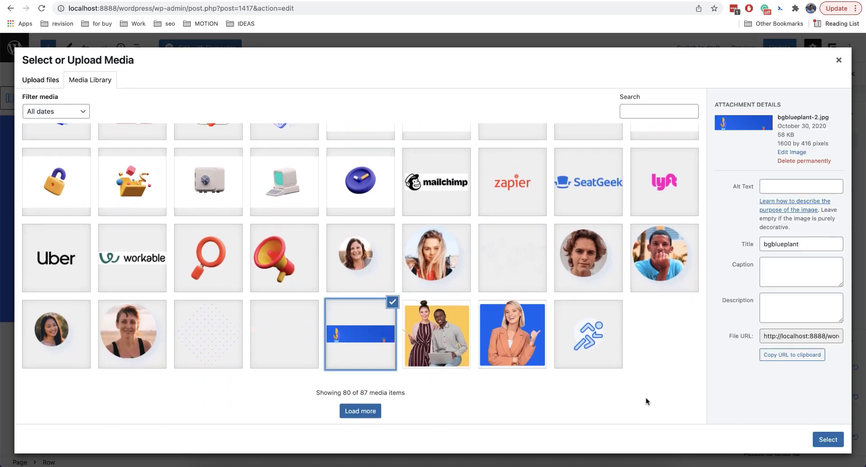
{"action": "left_click", "coordinate": [828, 439]}
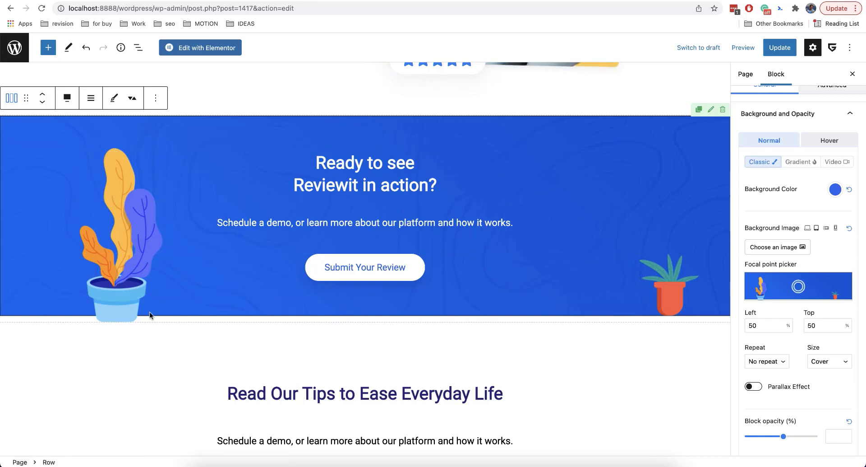
Preview the row's background image at size Contain and restore the size to Cover
{"action": "left_click", "coordinate": [823, 362]}
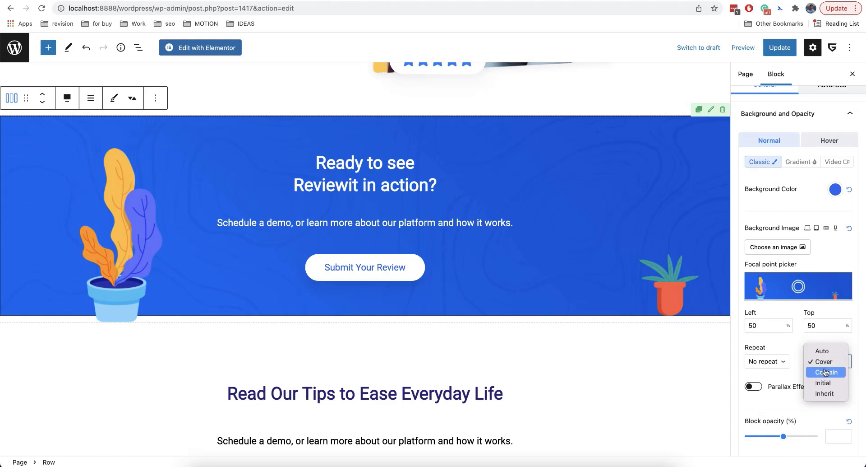
{"action": "left_click", "coordinate": [827, 373]}
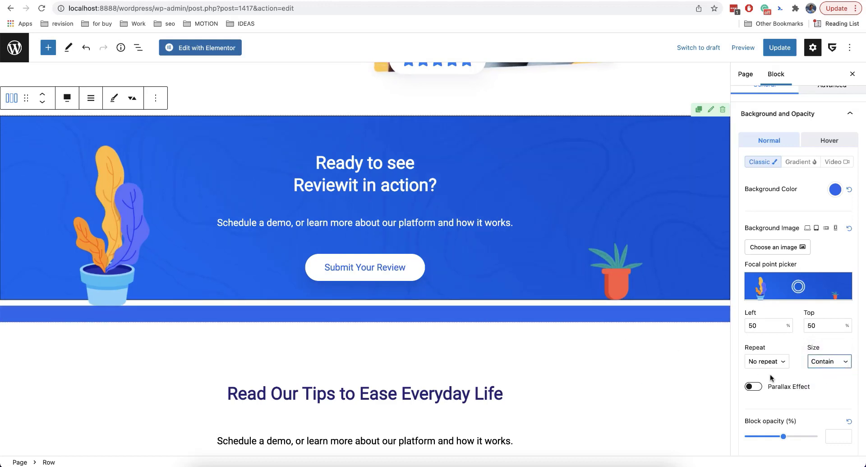
{"action": "left_click", "coordinate": [777, 364]}
{"action": "left_click", "coordinate": [777, 361]}
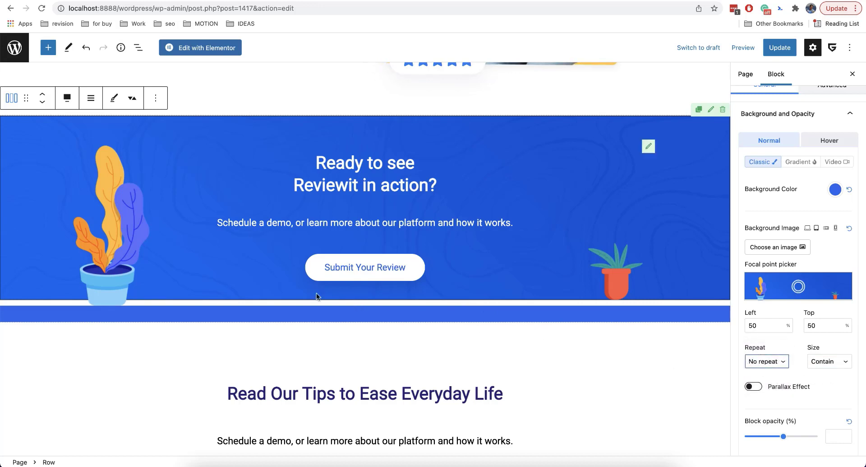
{"action": "left_click", "coordinate": [830, 360]}
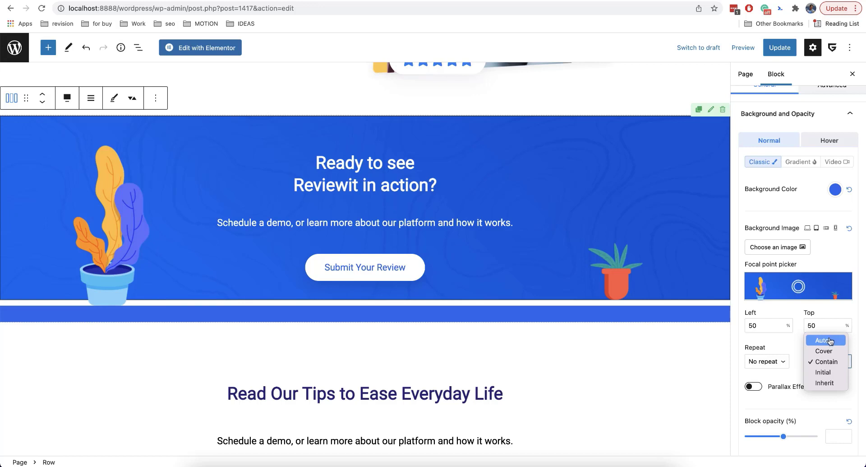
{"action": "left_click", "coordinate": [824, 350]}
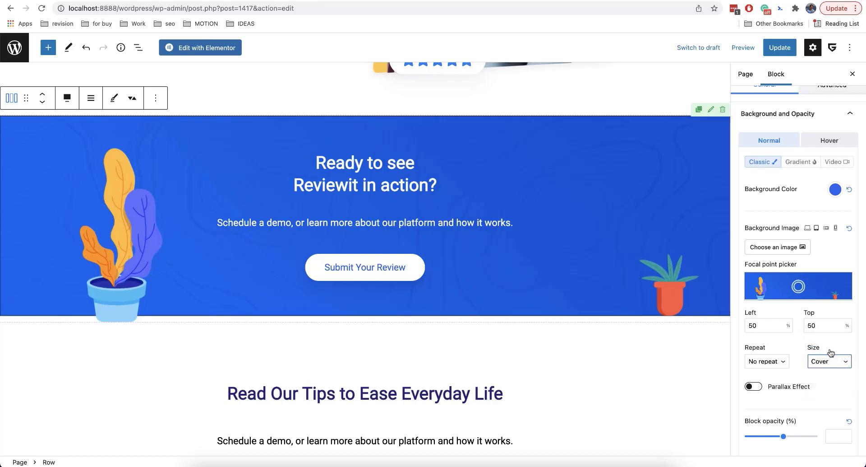
Preview the Parallax Effect on the row's background image while moving through the page, and turn it back off
{"action": "left_click", "coordinate": [754, 386]}
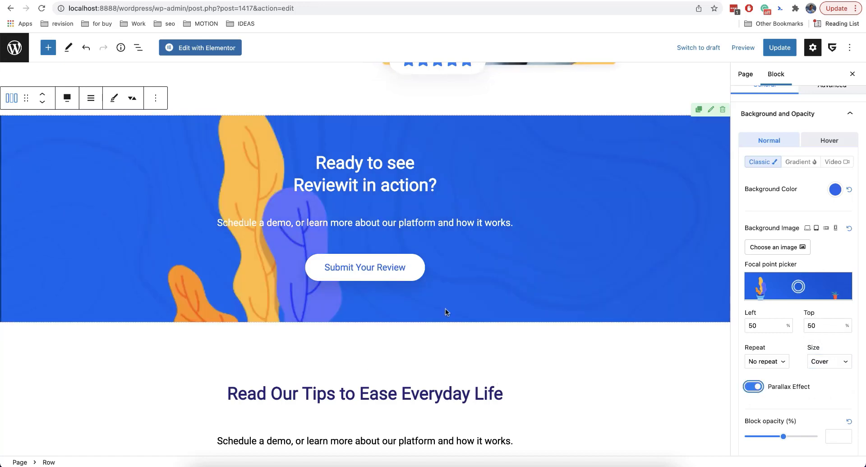
{"action": "scroll", "coordinate": [445, 311], "scroll_direction": "down", "scroll_amount": 2}
{"action": "scroll", "coordinate": [445, 311], "scroll_direction": "up", "scroll_amount": 4}
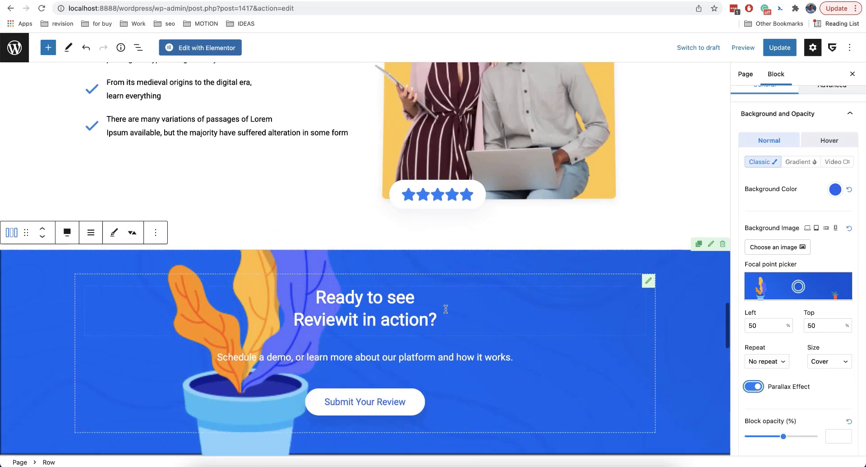
{"action": "scroll", "coordinate": [446, 308], "scroll_direction": "down", "scroll_amount": 5}
{"action": "scroll", "coordinate": [445, 310], "scroll_direction": "up", "scroll_amount": 3}
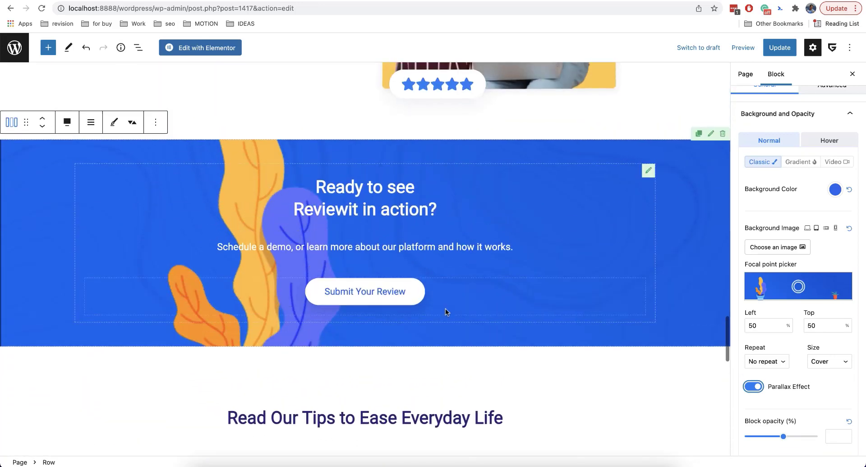
{"action": "left_click", "coordinate": [757, 389]}
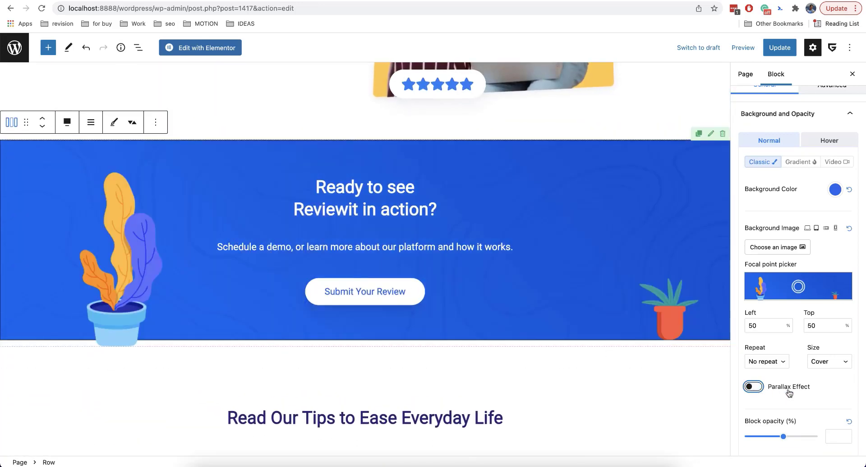
Remove the background image from the "Ready to see Reviewit in action?" row
{"action": "scroll", "coordinate": [789, 390], "scroll_direction": "down", "scroll_amount": 3}
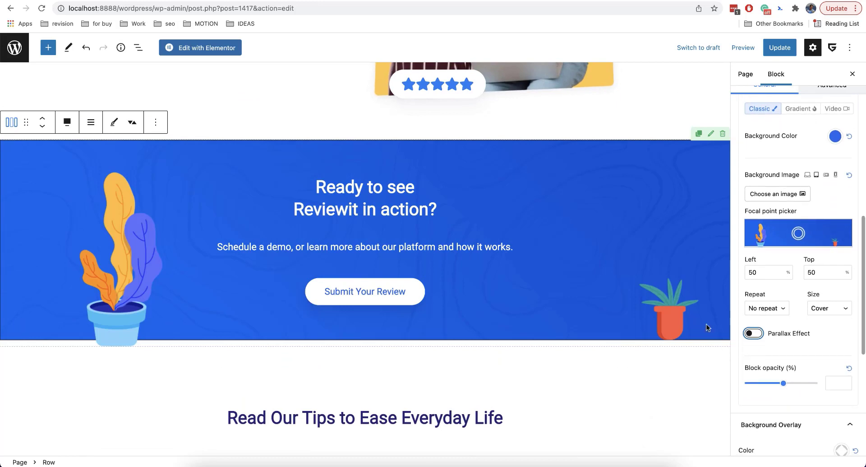
{"action": "scroll", "coordinate": [783, 265], "scroll_direction": "down", "scroll_amount": 5}
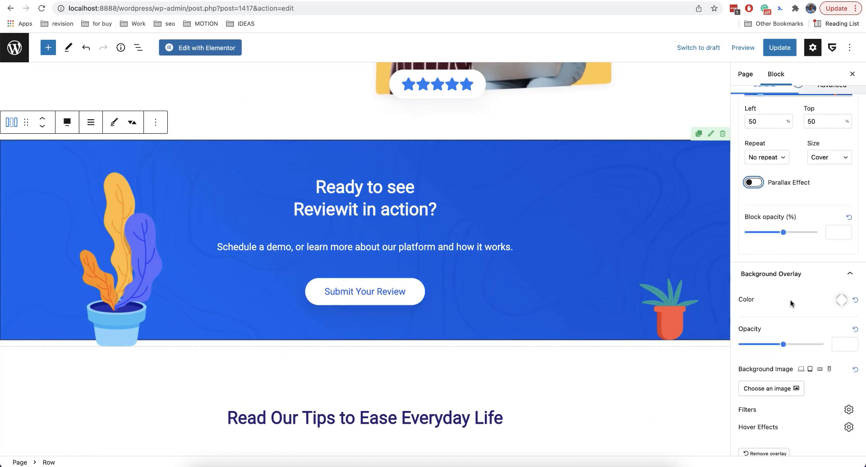
{"action": "scroll", "coordinate": [800, 299], "scroll_direction": "up", "scroll_amount": 4}
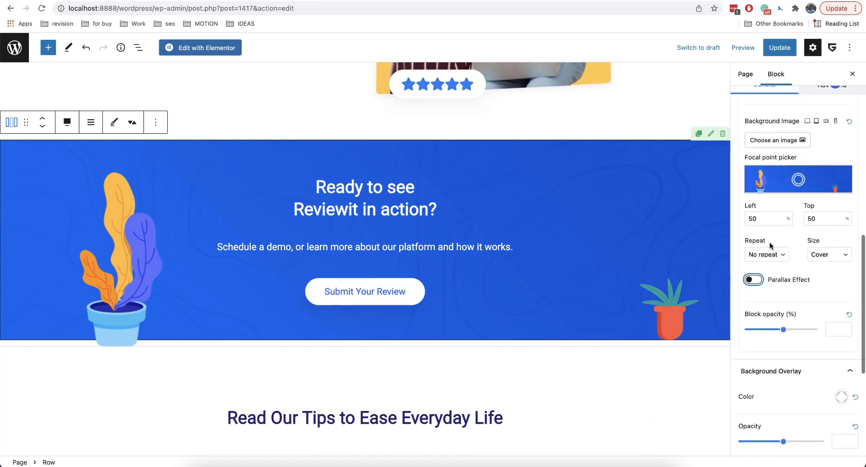
{"action": "scroll", "coordinate": [780, 190], "scroll_direction": "up", "scroll_amount": 2}
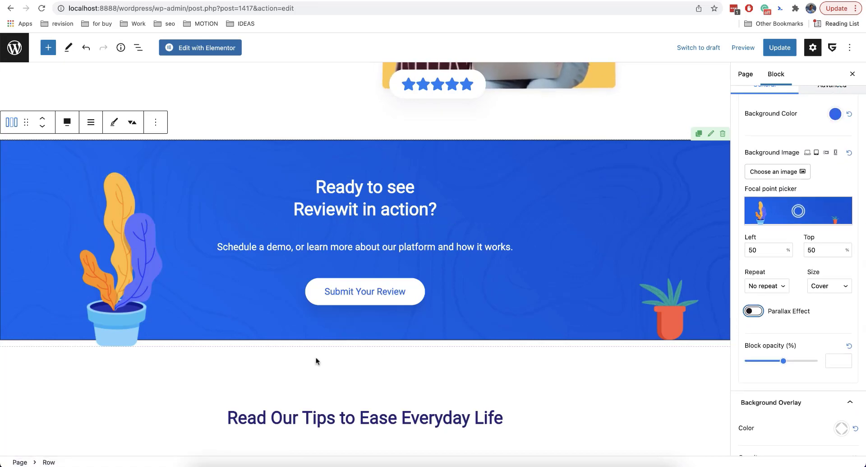
{"action": "scroll", "coordinate": [211, 310], "scroll_direction": "down", "scroll_amount": 1}
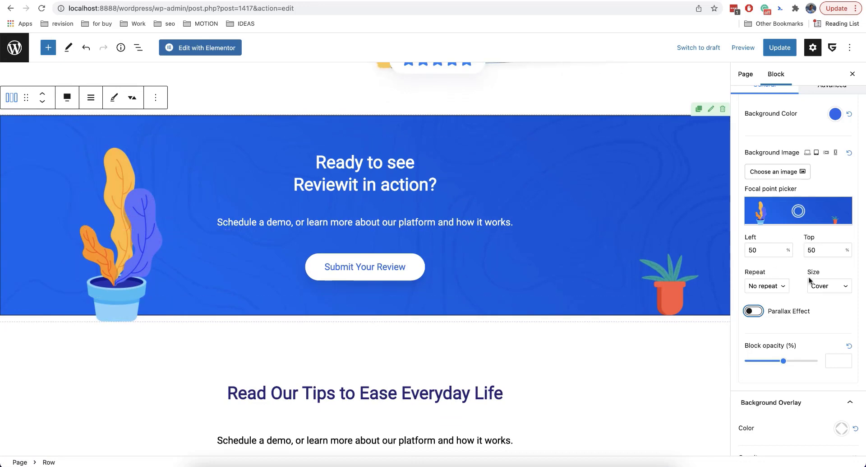
{"action": "scroll", "coordinate": [760, 341], "scroll_direction": "up", "scroll_amount": 1}
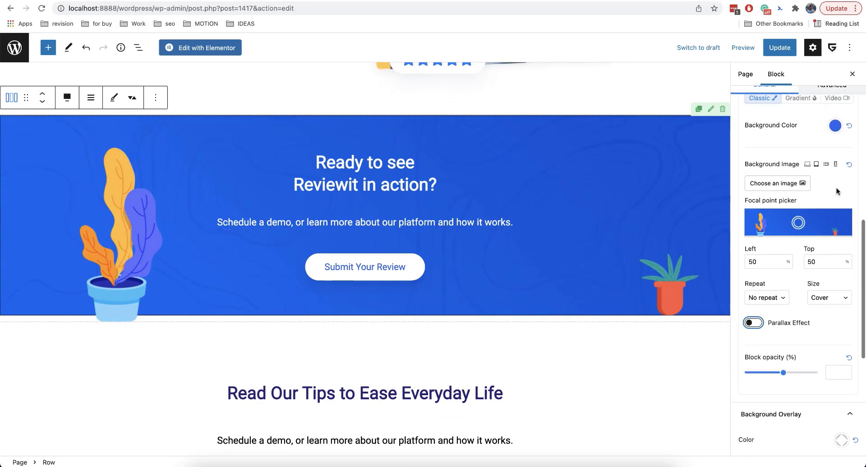
{"action": "left_click", "coordinate": [849, 153]}
Set bgblueplant-2.jpg from the media library as the row's background overlay image with size Cover
{"action": "scroll", "coordinate": [815, 231], "scroll_direction": "down", "scroll_amount": 3}
{"action": "scroll", "coordinate": [814, 231], "scroll_direction": "down", "scroll_amount": 2}
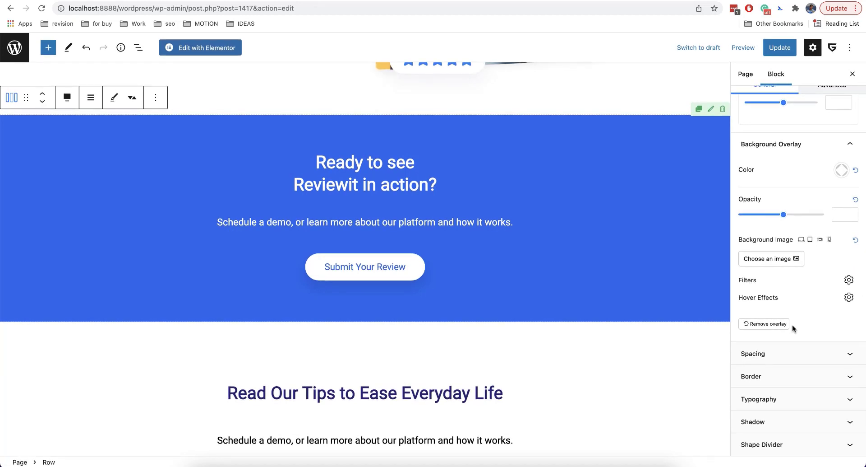
{"action": "scroll", "coordinate": [798, 291], "scroll_direction": "up", "scroll_amount": 1}
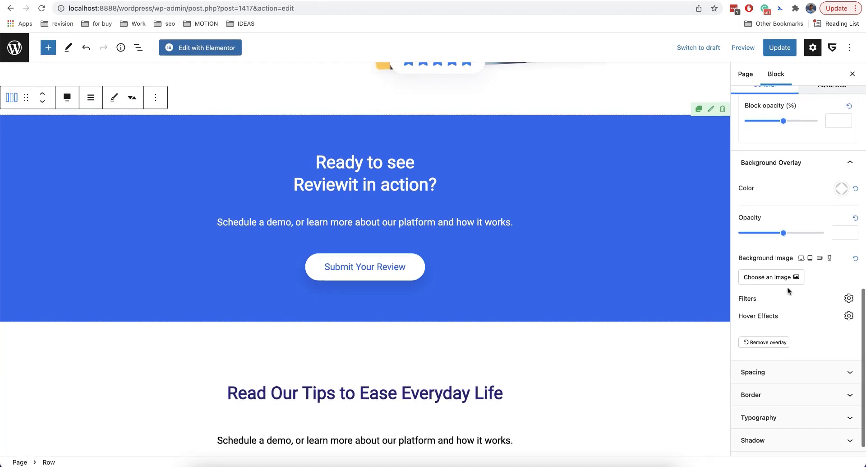
{"action": "left_click", "coordinate": [770, 282]}
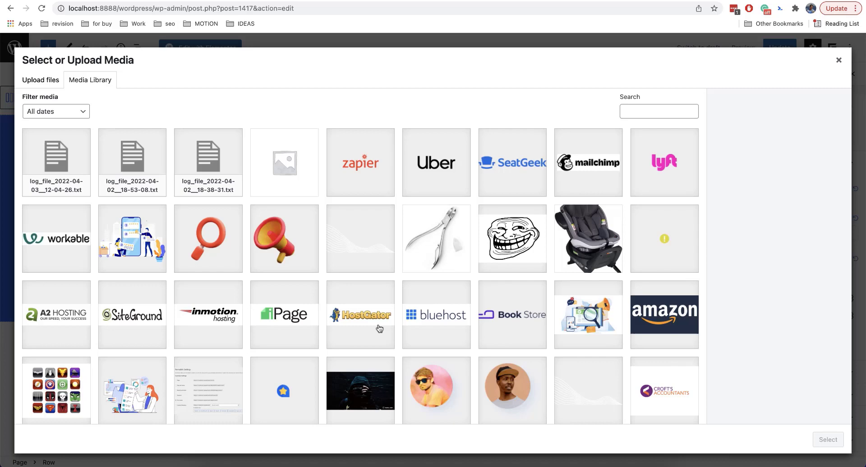
{"action": "scroll", "coordinate": [378, 325], "scroll_direction": "down", "scroll_amount": 10}
{"action": "left_click", "coordinate": [379, 328]}
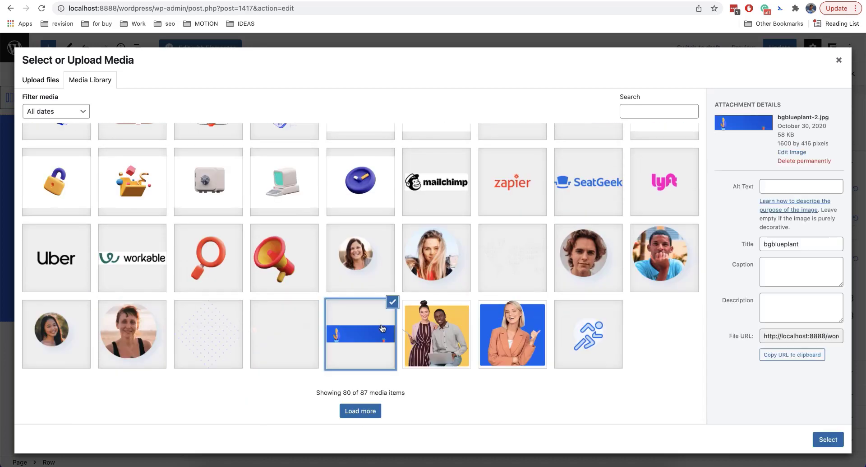
{"action": "left_click", "coordinate": [821, 441]}
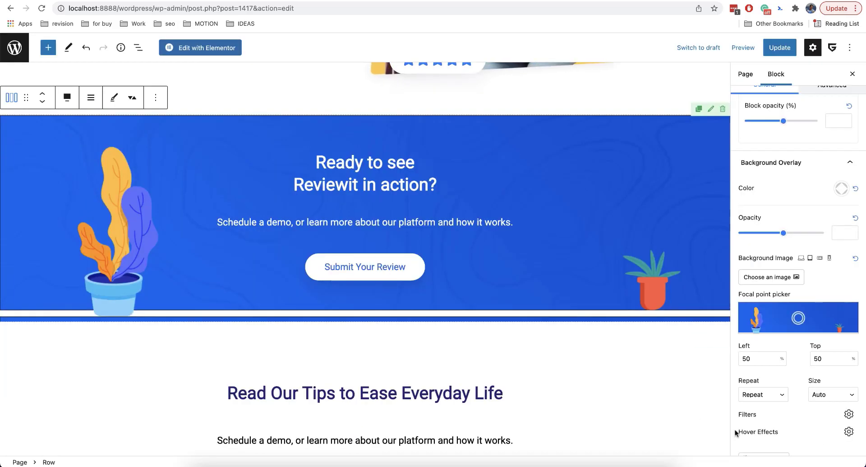
{"action": "left_click", "coordinate": [833, 394]}
{"action": "left_click", "coordinate": [830, 404]}
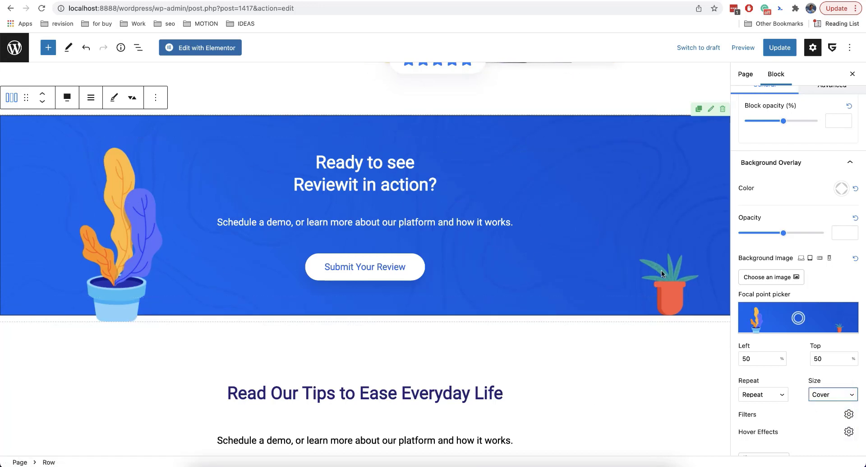
Try overlay filters with hue rotate 171, invert 0.69 and blur 16.4, and reset invert and blur
{"action": "scroll", "coordinate": [825, 280], "scroll_direction": "down", "scroll_amount": 3}
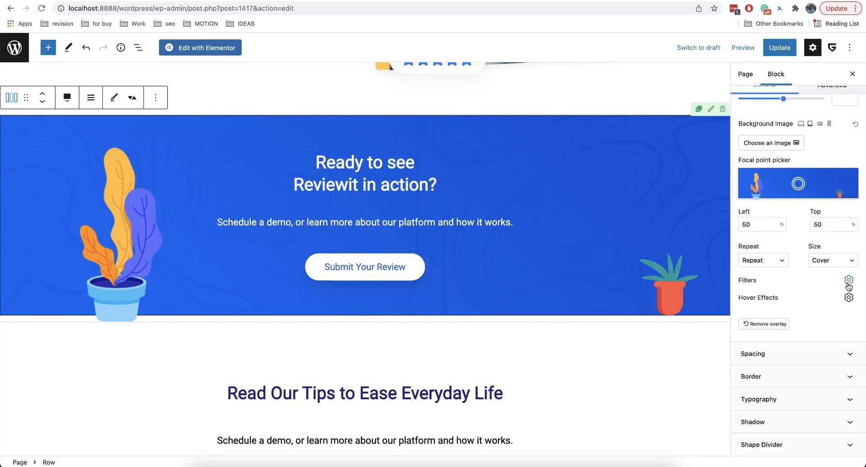
{"action": "left_click", "coordinate": [848, 284]}
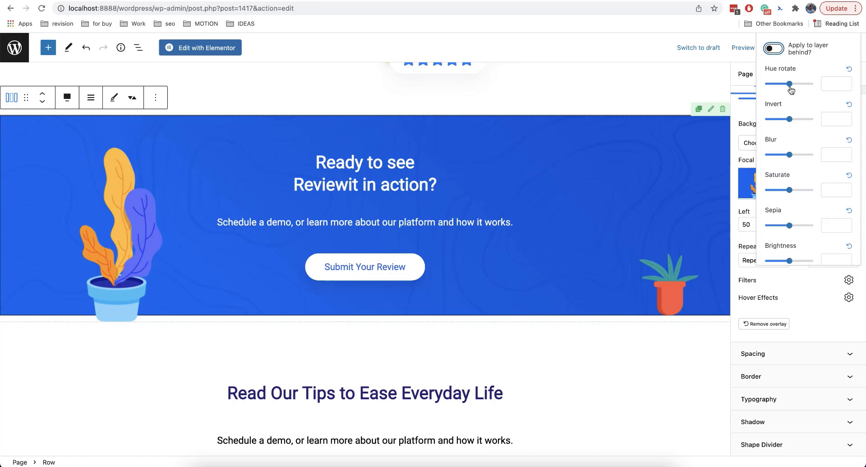
{"action": "left_click_drag", "start_coordinate": [791, 89], "coordinate": [804, 118]}
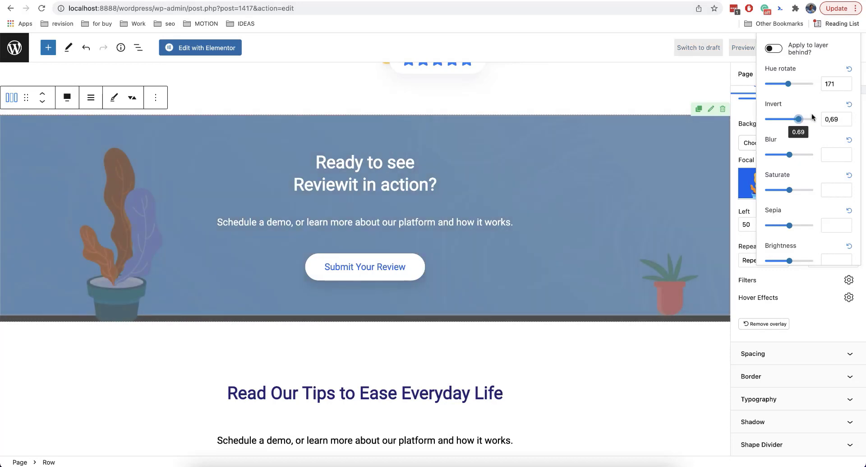
{"action": "left_click", "coordinate": [849, 104]}
{"action": "left_click", "coordinate": [792, 154]}
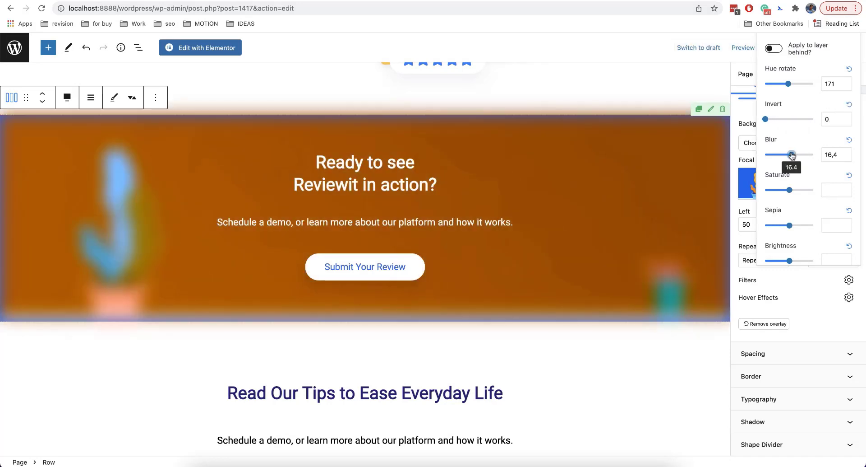
{"action": "left_click", "coordinate": [849, 140]}
Set the overlay's saturate filter to 3 and its sepia filter to 0.82, and close the filter options
{"action": "scroll", "coordinate": [802, 189], "scroll_direction": "down", "scroll_amount": 1}
{"action": "scroll", "coordinate": [801, 189], "scroll_direction": "down", "scroll_amount": 2}
{"action": "left_click_drag", "start_coordinate": [801, 122], "coordinate": [815, 120]}
{"action": "left_click_drag", "start_coordinate": [789, 155], "coordinate": [806, 156]}
{"action": "scroll", "coordinate": [791, 205], "scroll_direction": "down", "scroll_amount": 1}
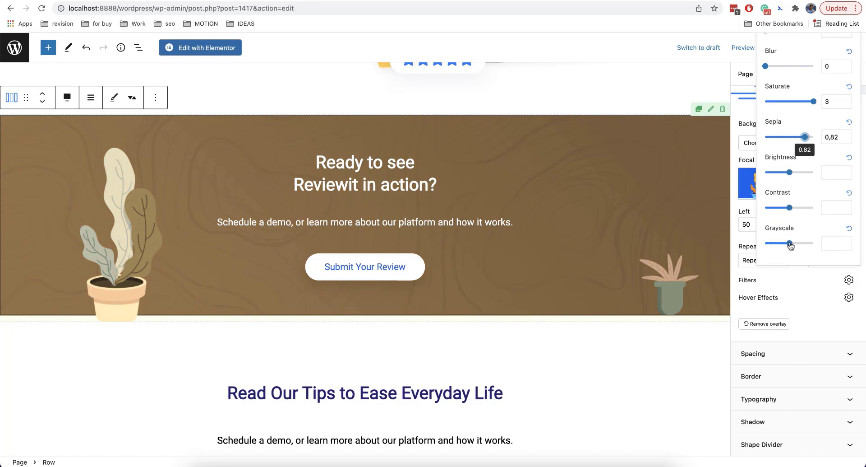
{"action": "scroll", "coordinate": [809, 228], "scroll_direction": "up", "scroll_amount": 4}
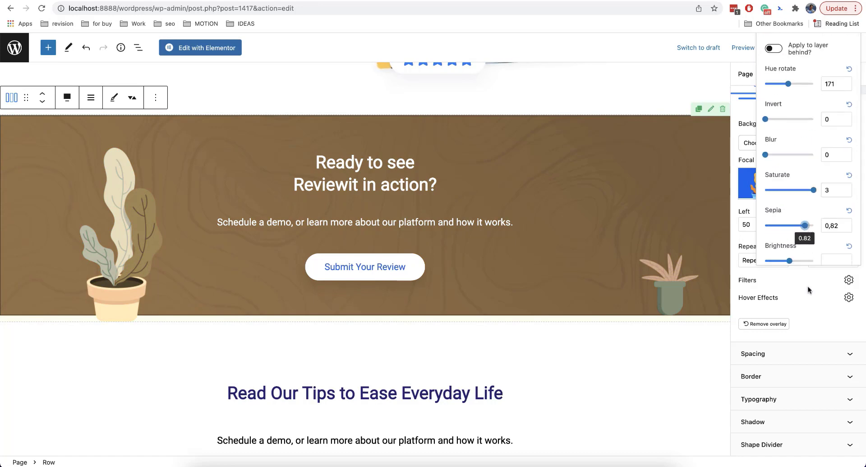
{"action": "left_click", "coordinate": [808, 306]}
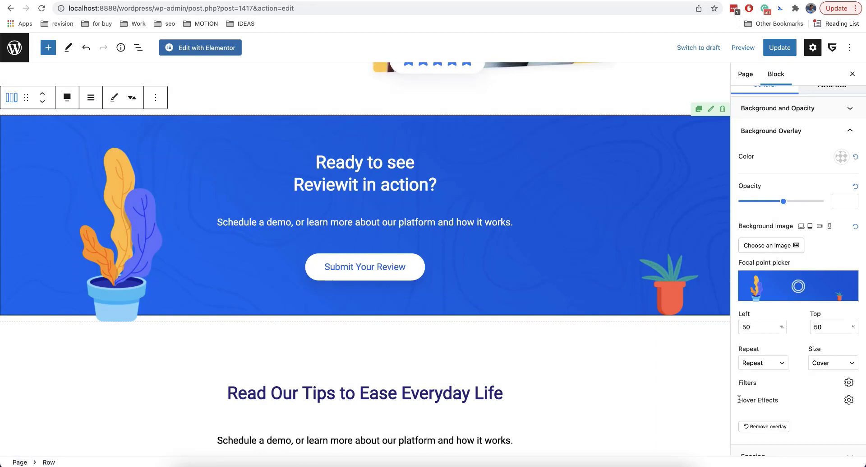
Set the background overlay's hover scale to 1.2 and close the hover effect options
{"action": "left_click", "coordinate": [849, 401]}
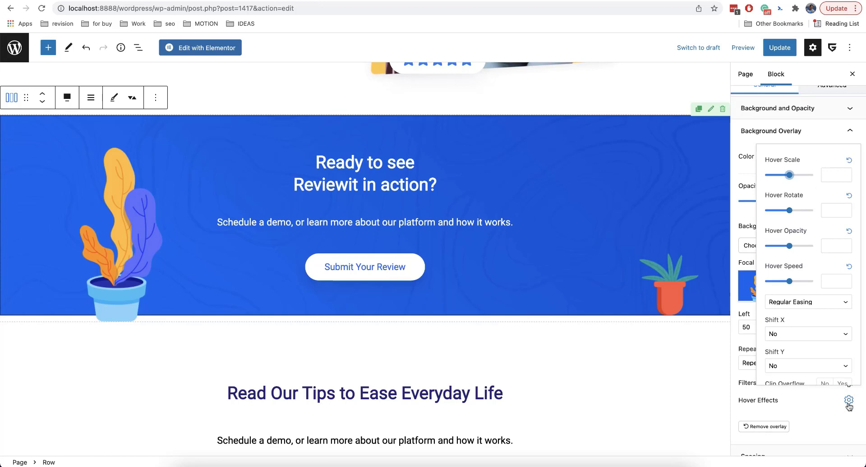
{"action": "left_click", "coordinate": [838, 173]}
{"action": "type", "text": "1.2"}
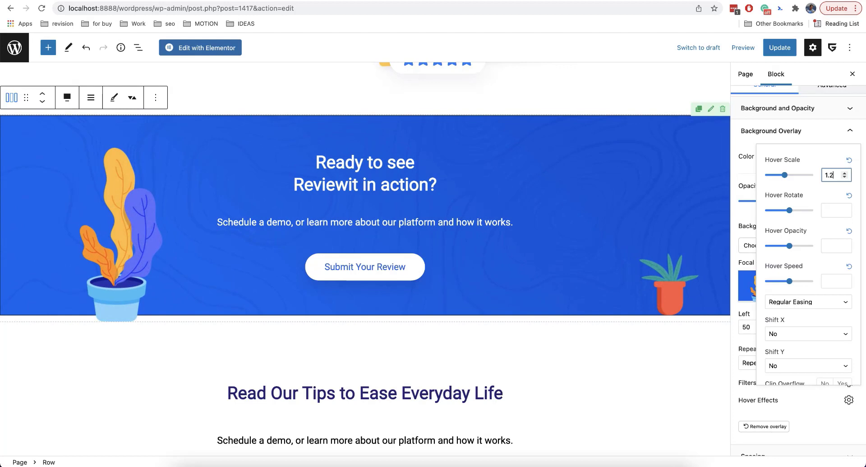
{"action": "left_click", "coordinate": [801, 410]}
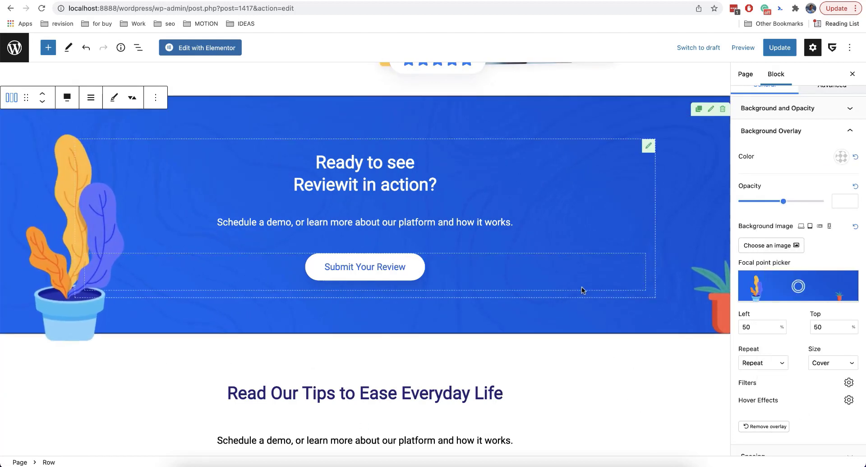
Turn off Show in editor for the overlay's hover effects and turn it back on
{"action": "left_click", "coordinate": [849, 399]}
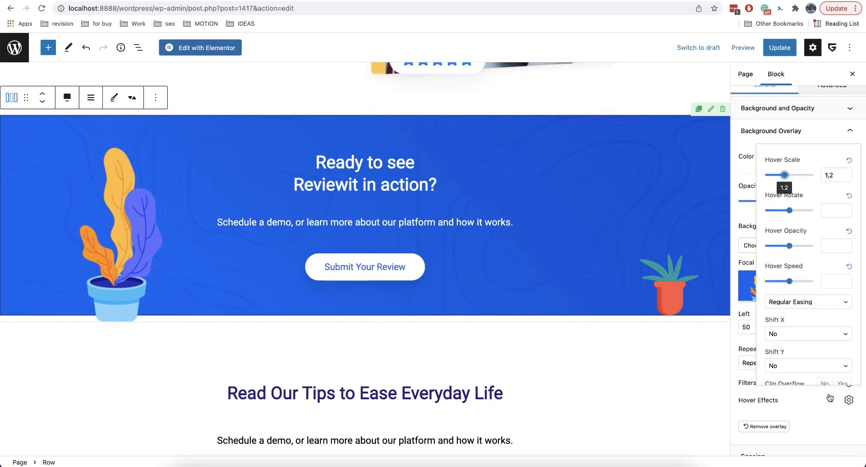
{"action": "scroll", "coordinate": [818, 334], "scroll_direction": "down", "scroll_amount": 2}
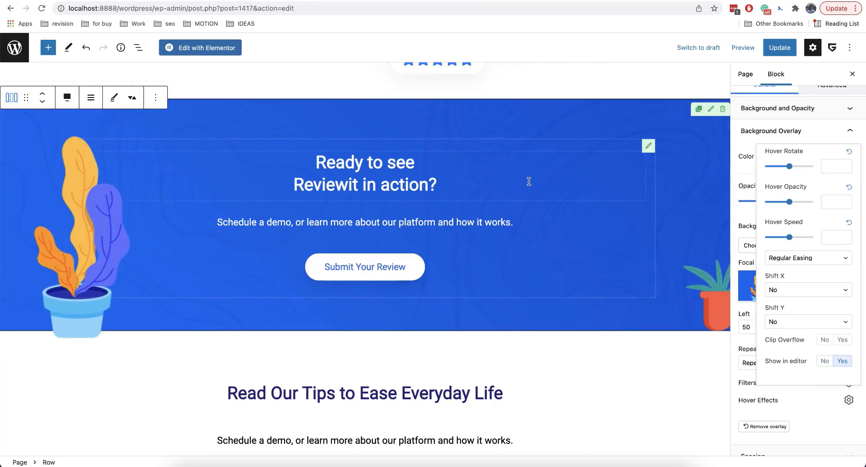
{"action": "left_click", "coordinate": [825, 362]}
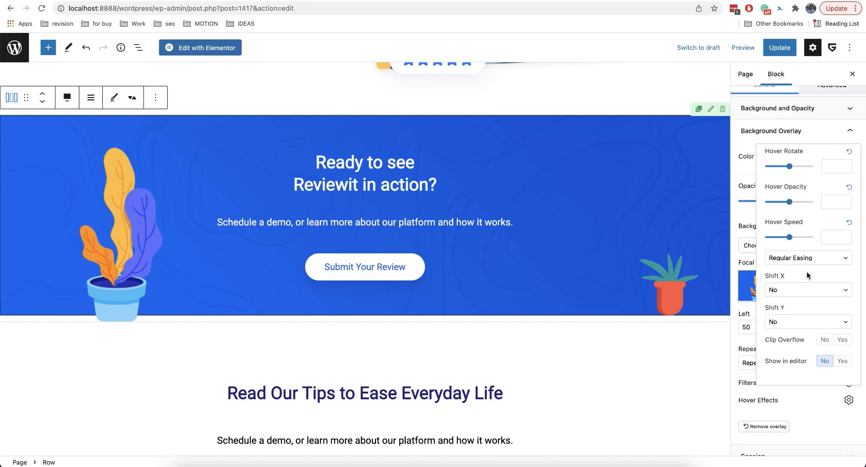
{"action": "left_click", "coordinate": [841, 362]}
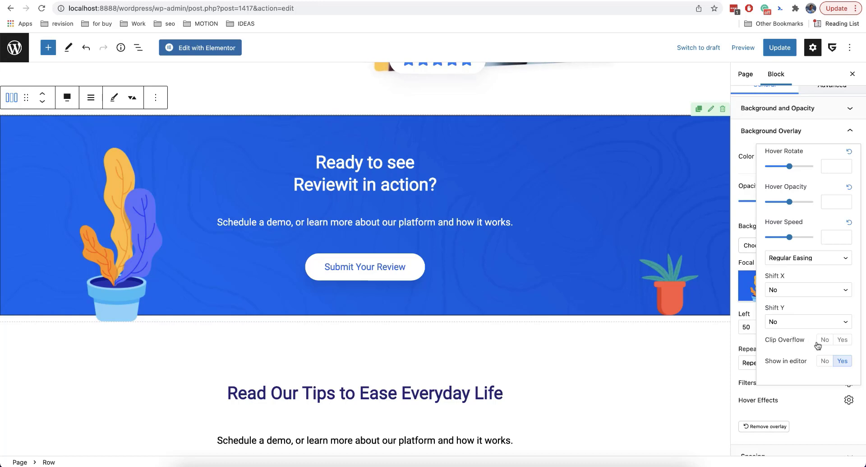
Turn on Clip Overflow for the overlay's hover effects, set Hover Opacity to 0.01 and close the hover options
{"action": "left_click", "coordinate": [842, 339]}
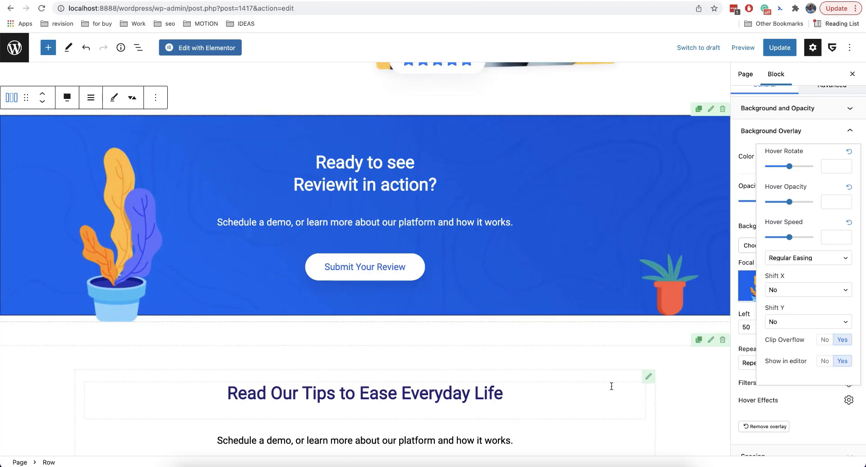
{"action": "left_click", "coordinate": [849, 406]}
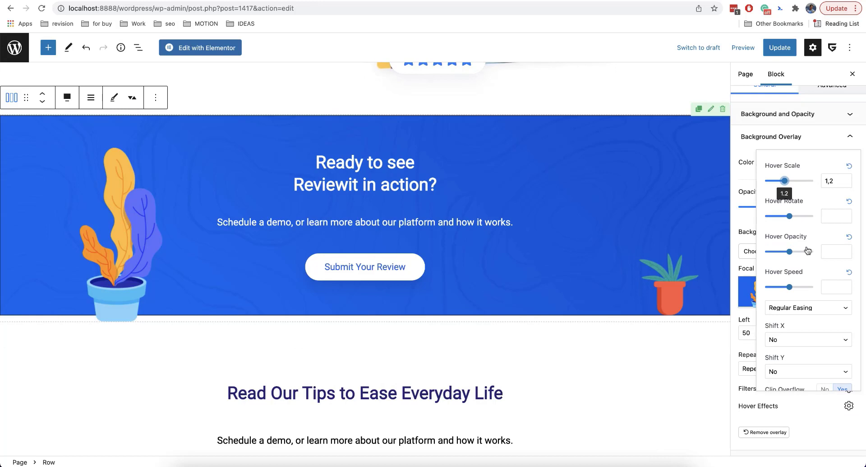
{"action": "left_click", "coordinate": [828, 253]}
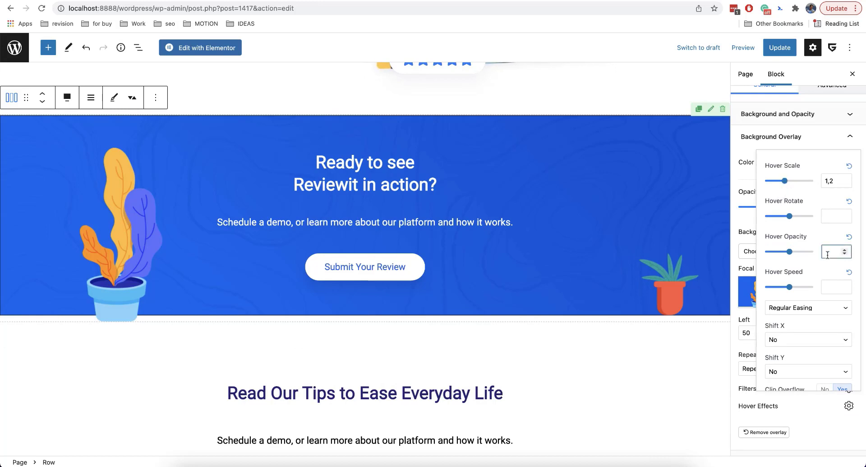
{"action": "type", "text": "0,01"}
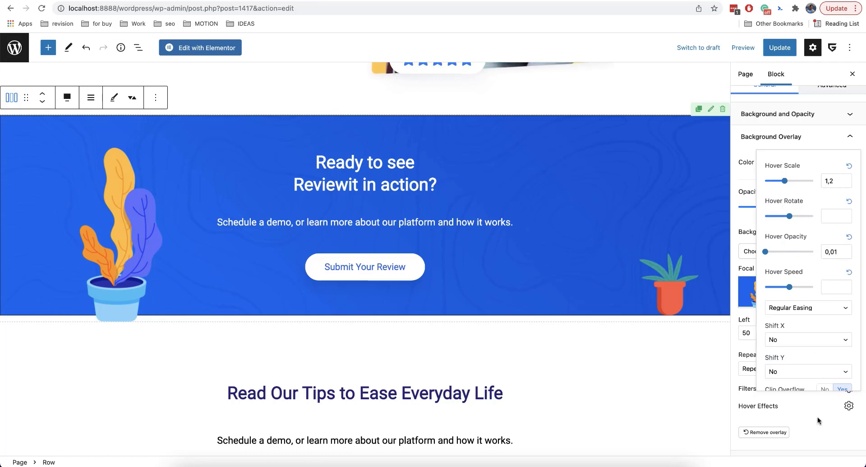
{"action": "left_click", "coordinate": [818, 418]}
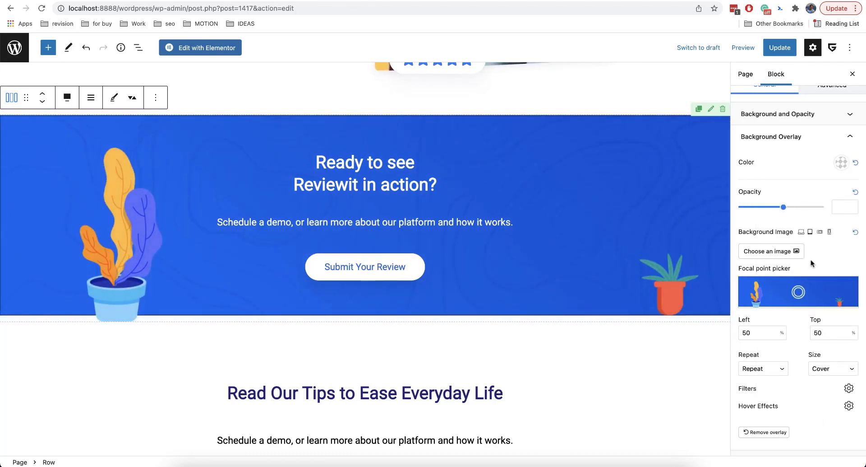
Set the background overlay's opacity to 0.01 and its hover opacity to 1
{"action": "scroll", "coordinate": [800, 200], "scroll_direction": "up", "scroll_amount": 1}
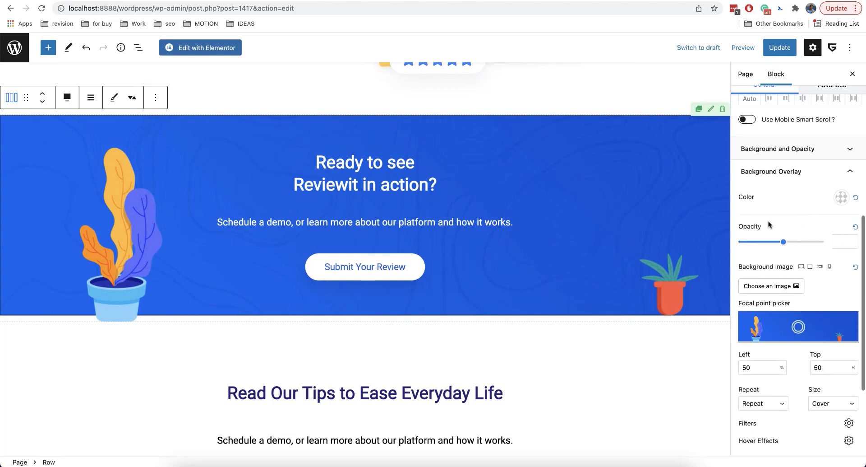
{"action": "left_click", "coordinate": [842, 240]}
{"action": "type", "text": "0"}
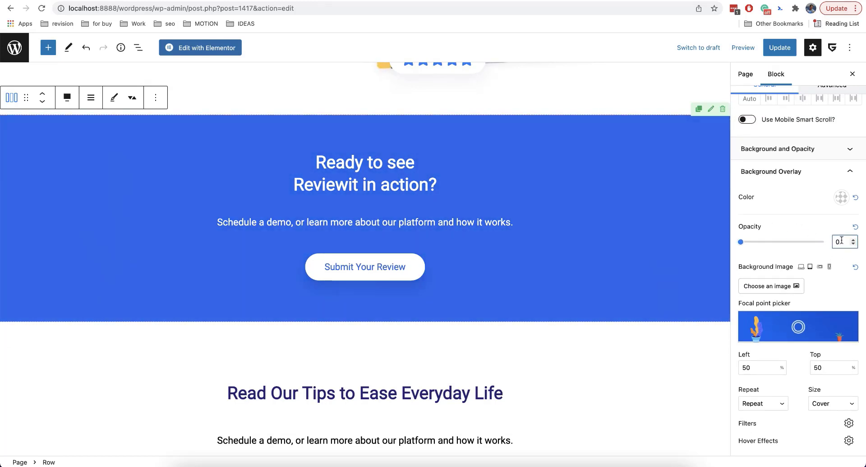
{"action": "left_click", "coordinate": [849, 440]}
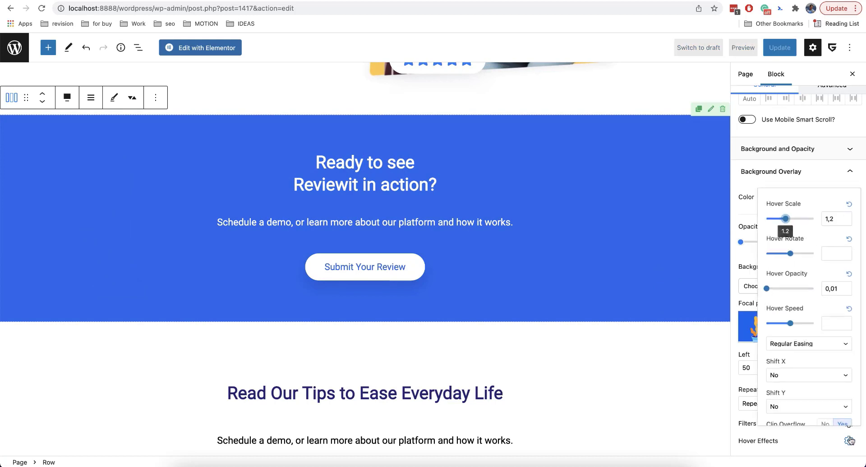
{"action": "left_click", "coordinate": [832, 286]}
{"action": "type", "text": "1"}
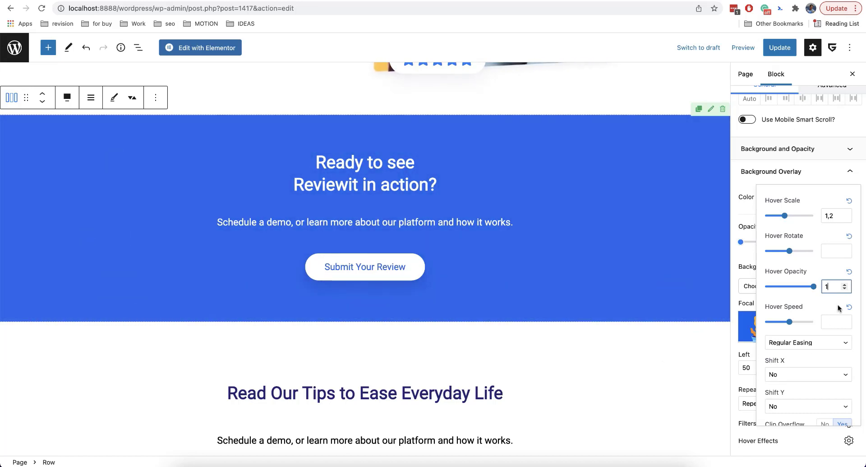
Reset the overlay's hover opacity and its base opacity to their defaults
{"action": "left_click", "coordinate": [849, 271]}
{"action": "left_click", "coordinate": [754, 258]}
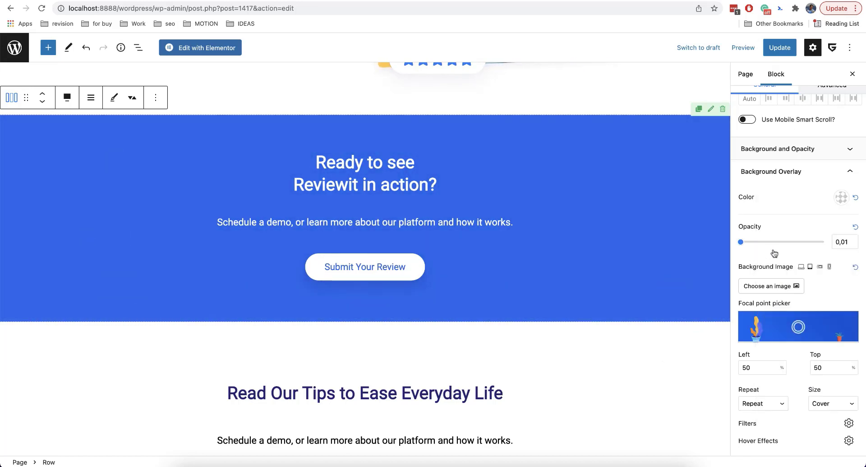
{"action": "left_click", "coordinate": [855, 226]}
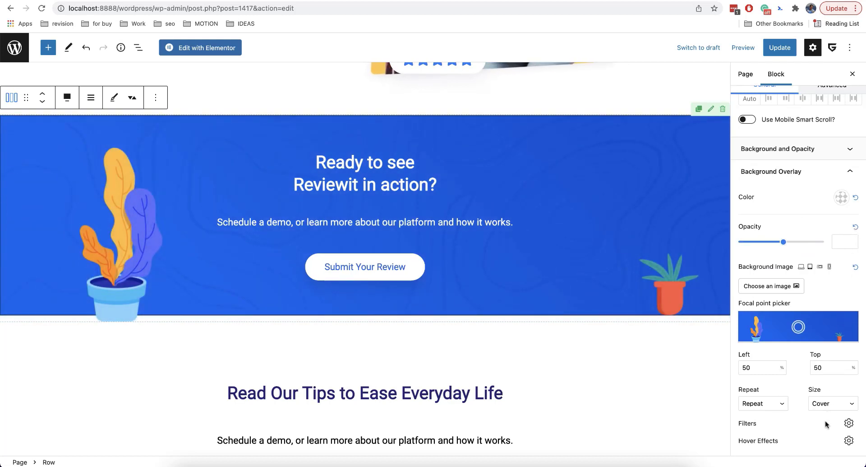
Set the overlay's hover Shift X to From Left and close the hover effect options
{"action": "left_click", "coordinate": [850, 444]}
{"action": "scroll", "coordinate": [811, 366], "scroll_direction": "down", "scroll_amount": 2}
{"action": "left_click", "coordinate": [790, 339]}
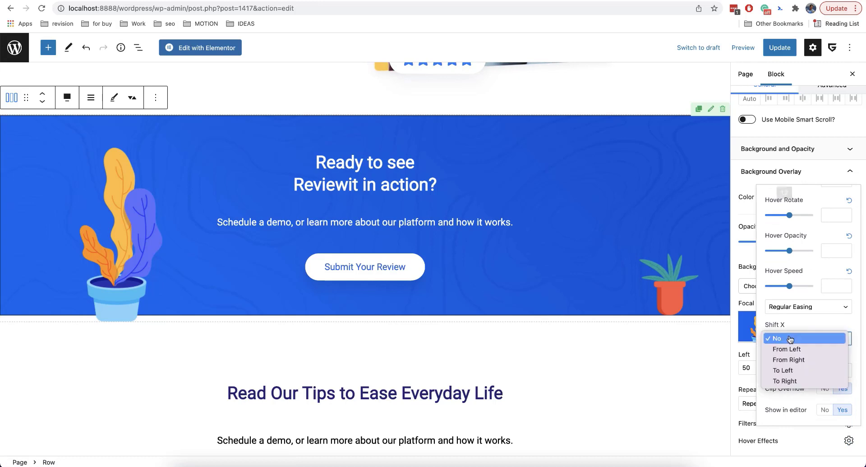
{"action": "left_click", "coordinate": [789, 349]}
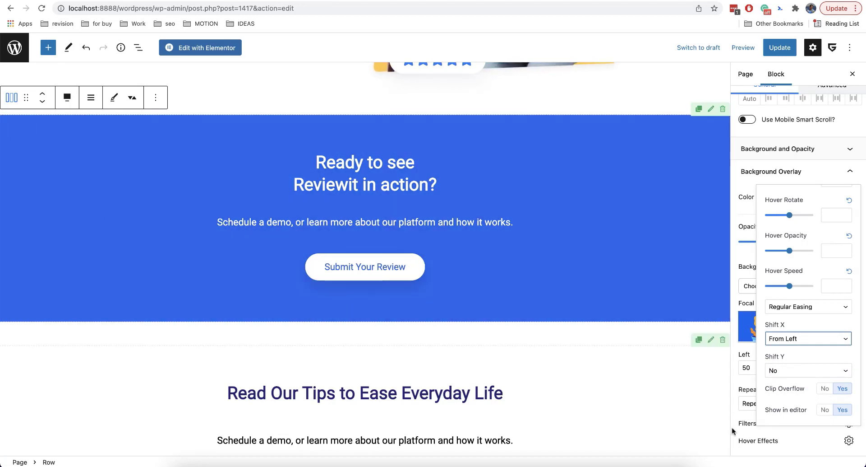
{"action": "left_click", "coordinate": [791, 432]}
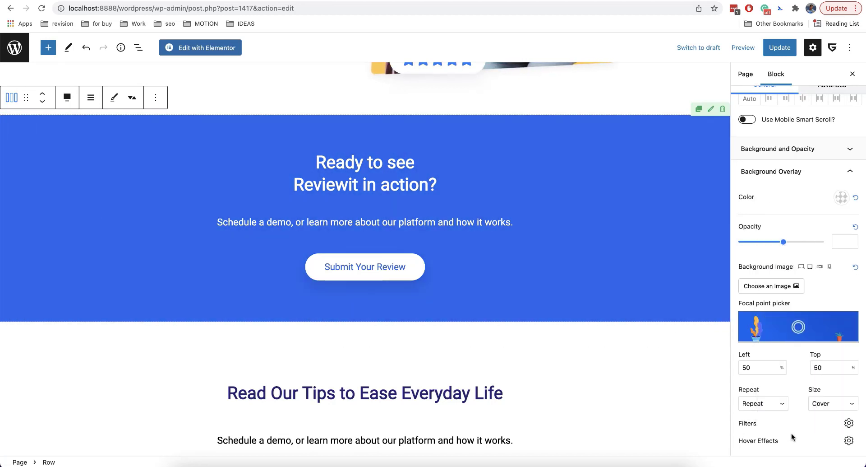
Remove the overlay's background image and set the overlay color to solid red
{"action": "left_click", "coordinate": [854, 269]}
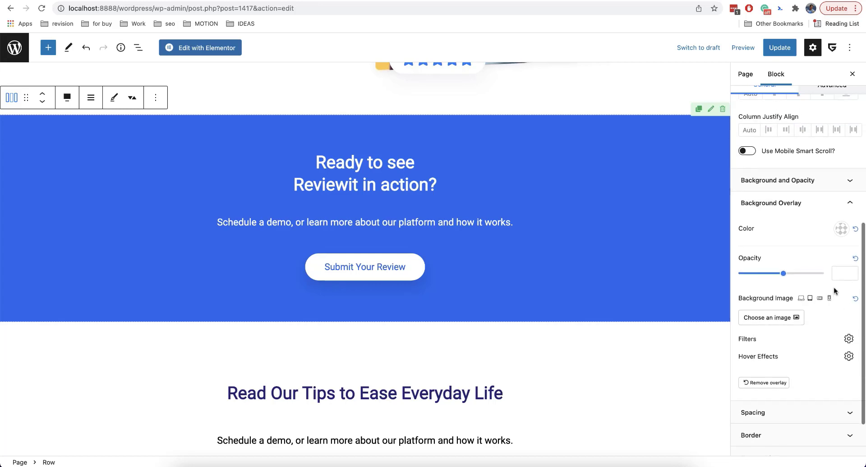
{"action": "left_click", "coordinate": [841, 229]}
{"action": "left_click", "coordinate": [816, 287]}
{"action": "left_click_drag", "start_coordinate": [816, 288], "coordinate": [857, 247]}
{"action": "left_click", "coordinate": [803, 228]}
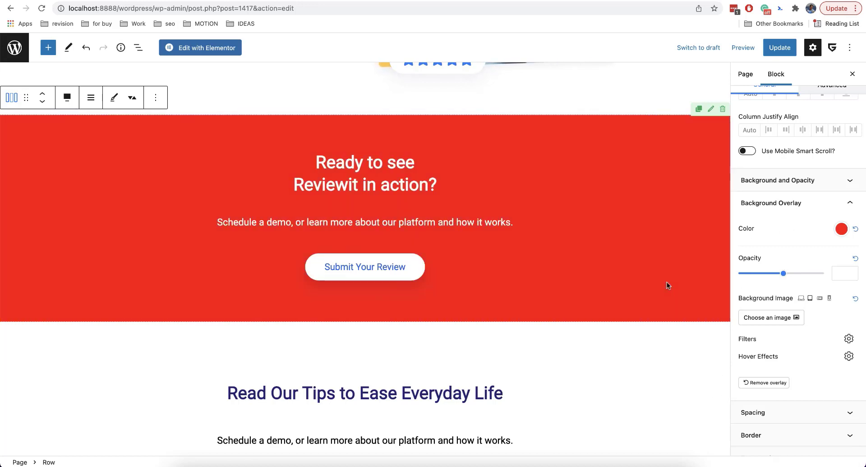
Try ease-in-quart and ease-in-out-back easing for the overlay's hover effect, and set the easing to Ease
{"action": "left_click", "coordinate": [849, 356]}
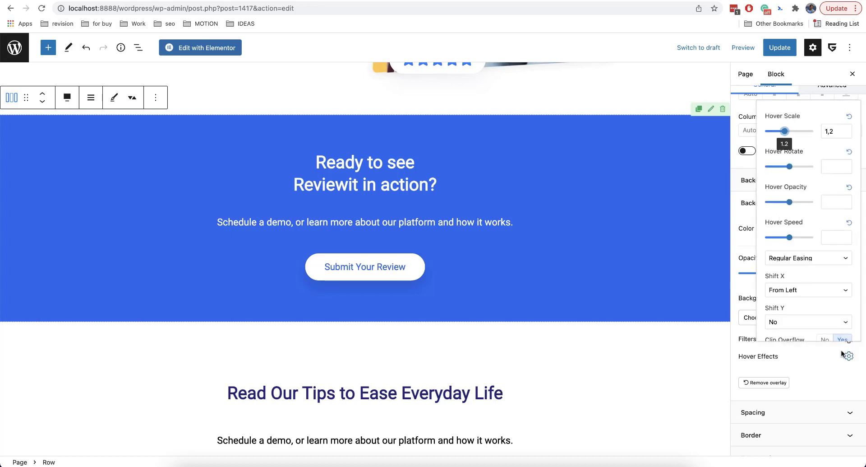
{"action": "left_click", "coordinate": [804, 260]}
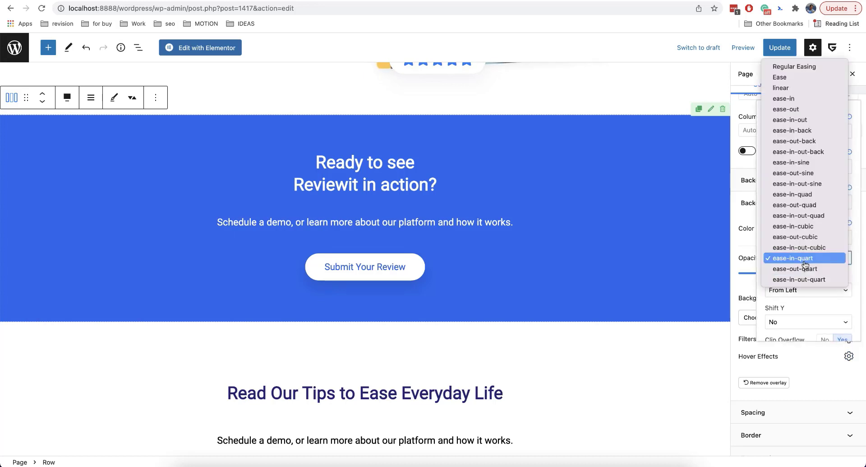
{"action": "left_click", "coordinate": [807, 152]}
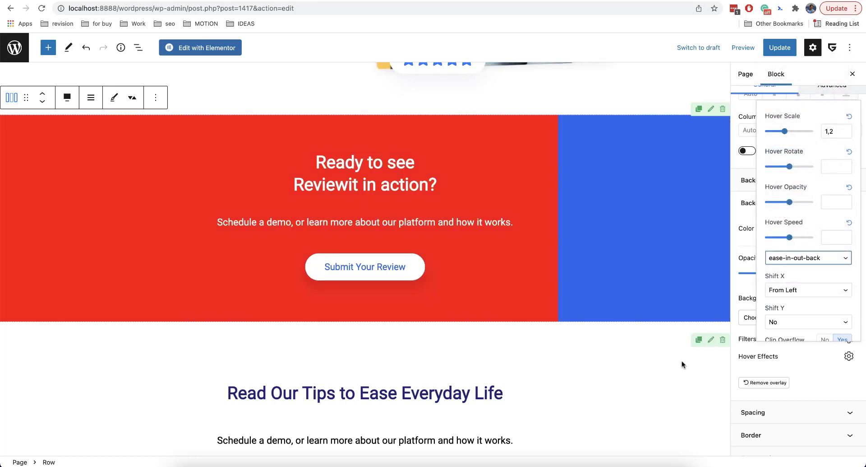
{"action": "left_click", "coordinate": [812, 257]}
{"action": "left_click", "coordinate": [801, 183]}
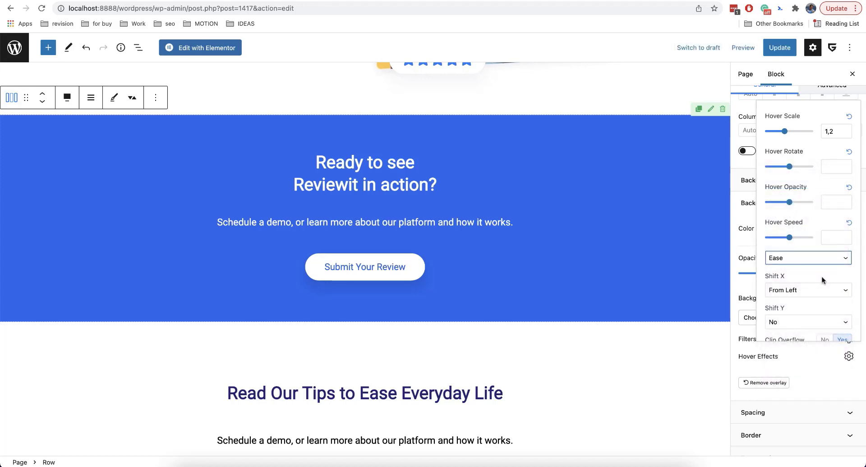
Set the overlay's hover Shift X to No and its Shift Y to From Top
{"action": "scroll", "coordinate": [823, 312], "scroll_direction": "down", "scroll_amount": 2}
{"action": "left_click", "coordinate": [813, 251]}
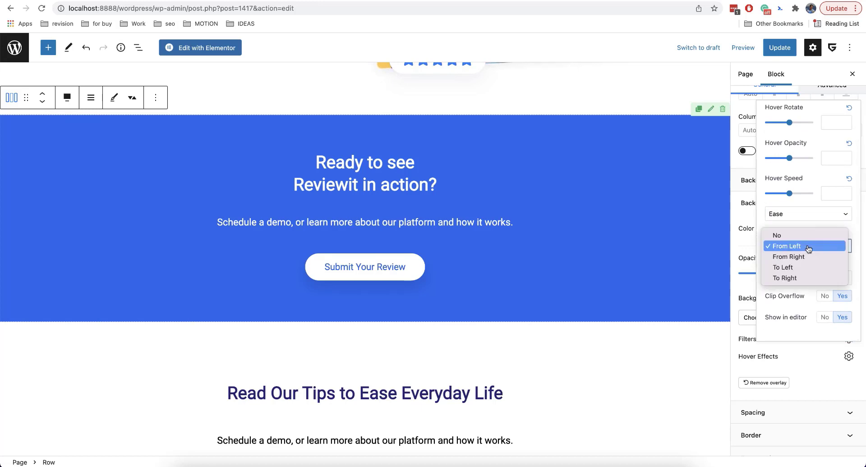
{"action": "key", "text": "Escape"}
{"action": "left_click", "coordinate": [801, 277]}
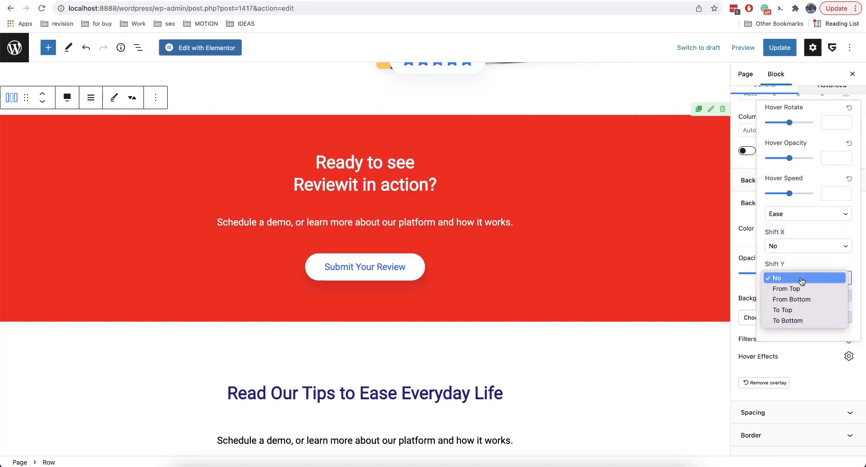
{"action": "key", "text": "Escape"}
{"action": "key", "text": "Down"}
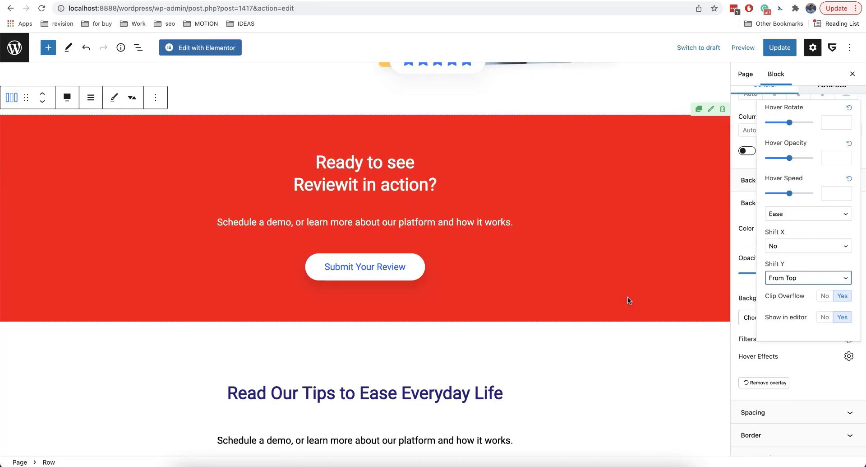
Set the overlay's hover speed to 0.8 and close the hover effect options
{"action": "scroll", "coordinate": [816, 281], "scroll_direction": "up", "scroll_amount": 2}
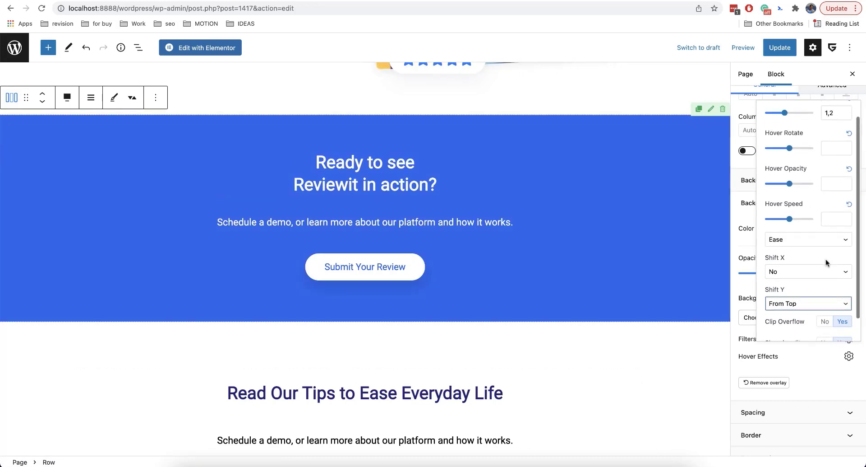
{"action": "left_click", "coordinate": [833, 239]}
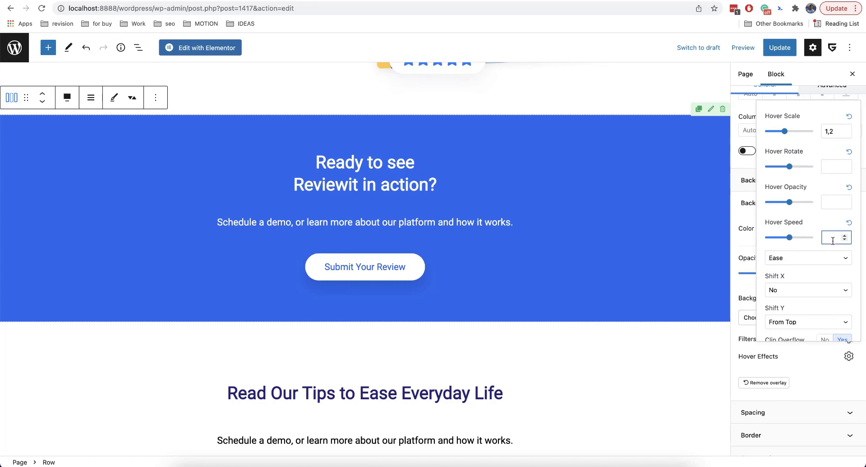
{"action": "type", "text": "0."}
{"action": "type", "text": "5"}
{"action": "left_click", "coordinate": [809, 372]}
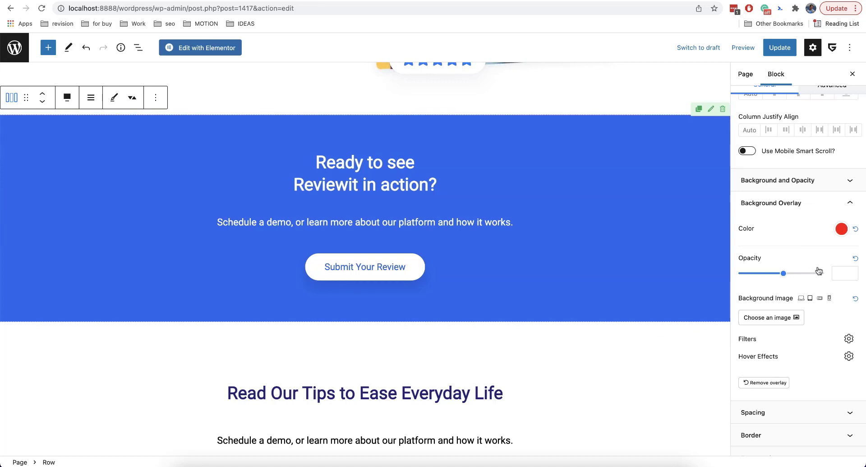
Set the overlay's hover rotate to 90 and its hover scale to 3
{"action": "left_click", "coordinate": [849, 355]}
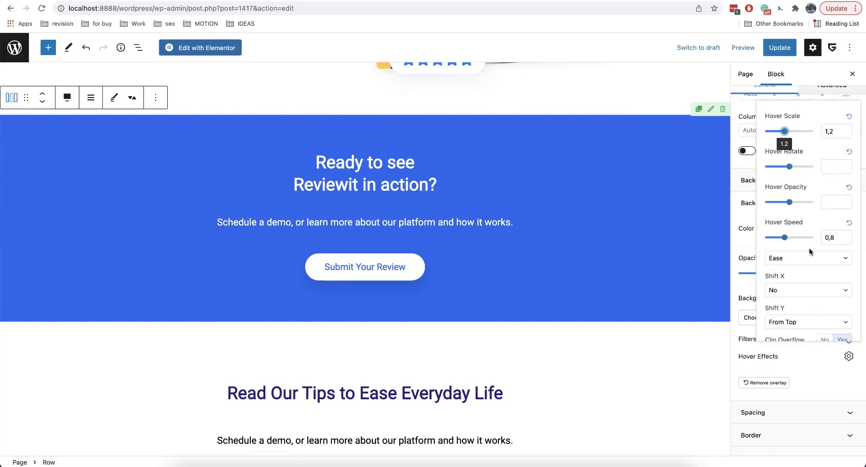
{"action": "left_click", "coordinate": [832, 167]}
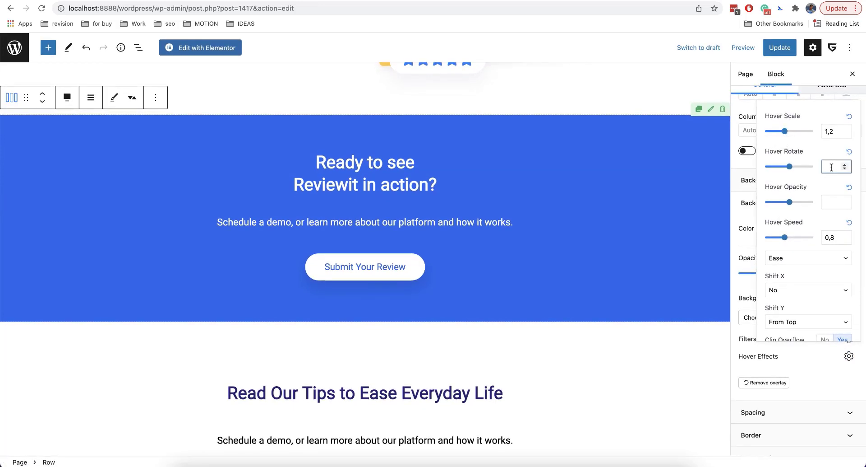
{"action": "type", "text": "90"}
{"action": "left_click", "coordinate": [831, 130]}
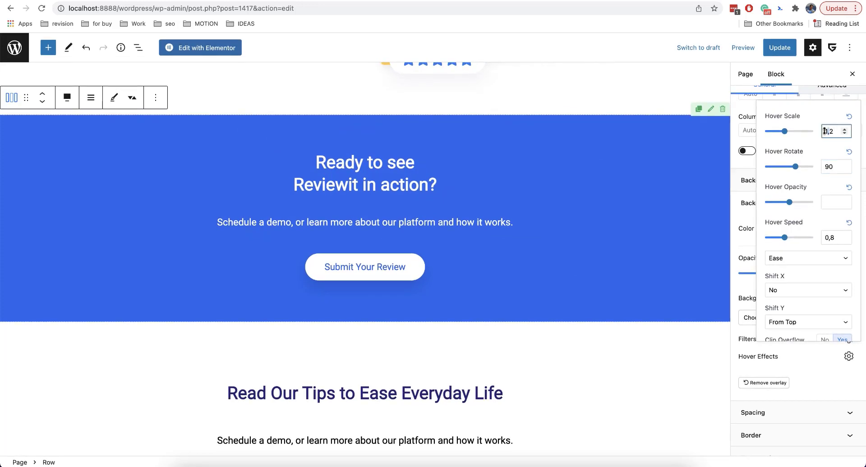
{"action": "left_click_drag", "start_coordinate": [838, 130], "coordinate": [817, 129]}
{"action": "type", "text": "3"}
{"action": "left_click", "coordinate": [820, 151]}
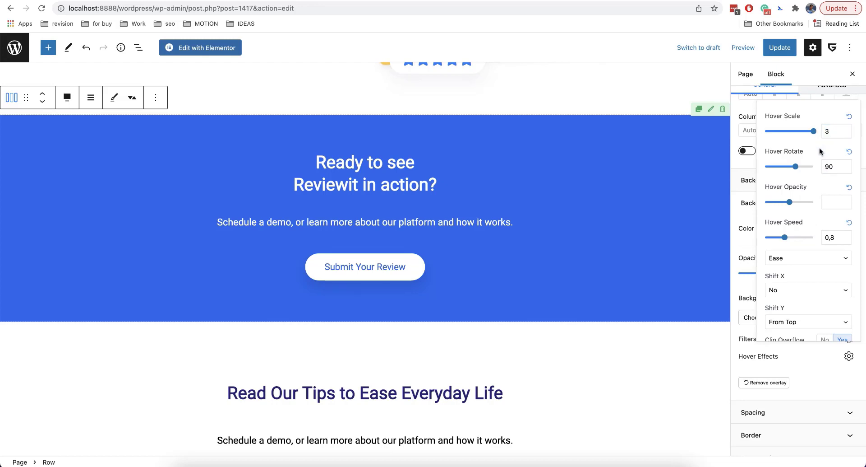
Open the row's Spacing settings and review its margin, padding and overflow options against the neighbouring sections
{"action": "mouse_move", "coordinate": [668, 187]}
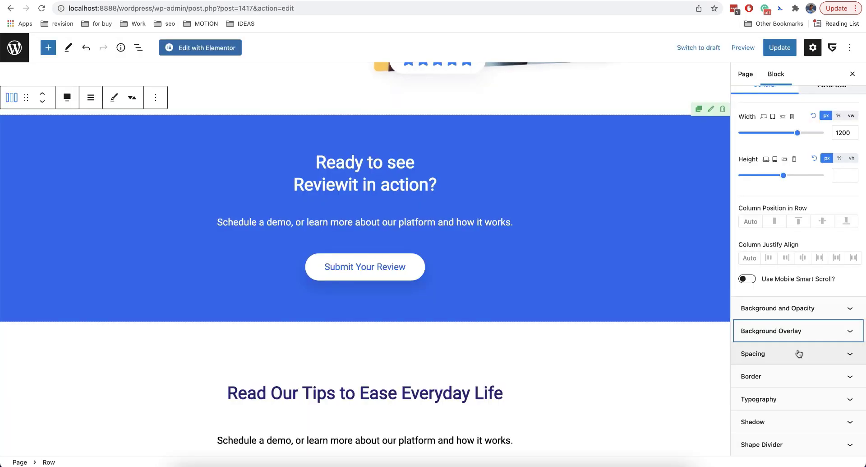
{"action": "left_click", "coordinate": [839, 354]}
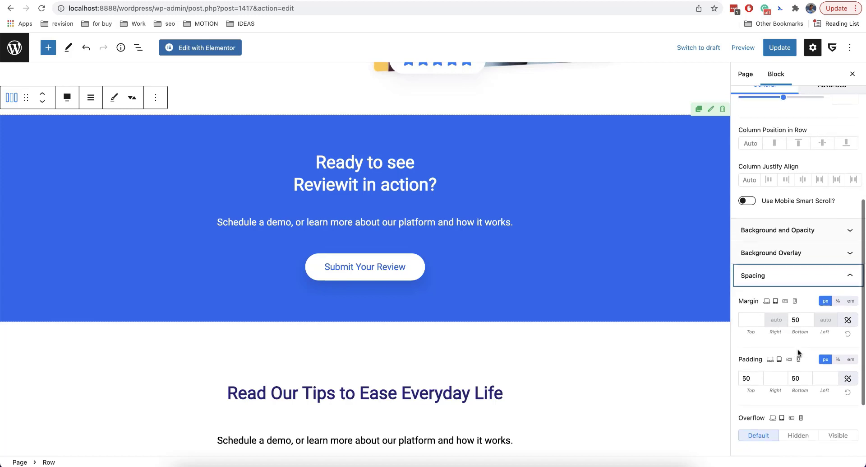
{"action": "scroll", "coordinate": [799, 353], "scroll_direction": "down", "scroll_amount": 1}
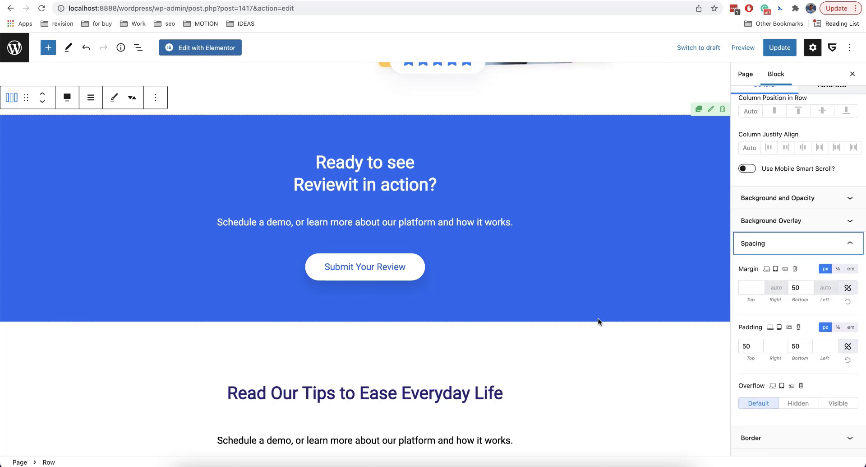
{"action": "scroll", "coordinate": [560, 101], "scroll_direction": "up", "scroll_amount": 1}
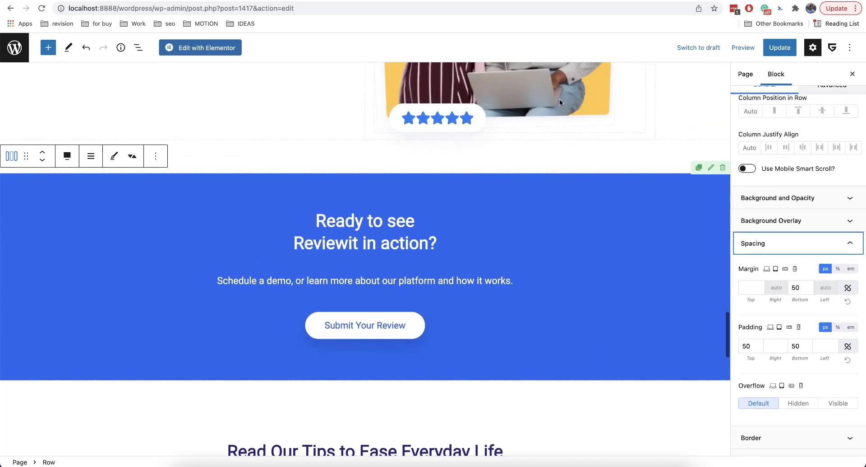
{"action": "scroll", "coordinate": [469, 385], "scroll_direction": "down", "scroll_amount": 1}
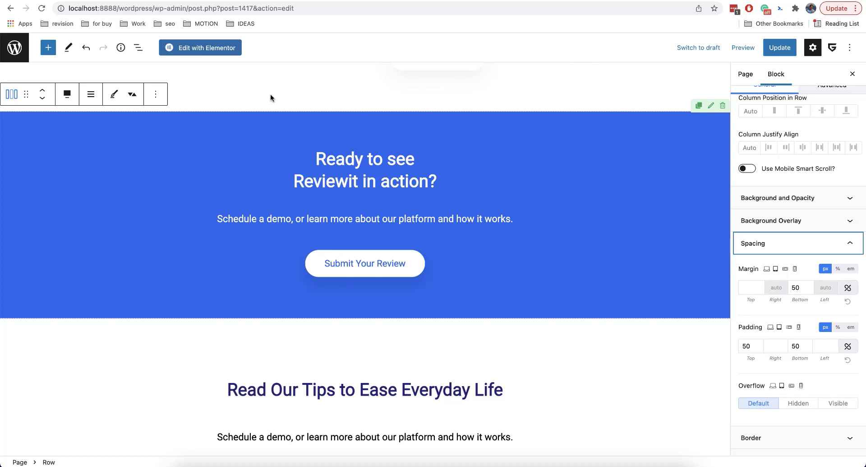
Review the row's quick margin and padding options, then close them
{"action": "left_click", "coordinate": [133, 95]}
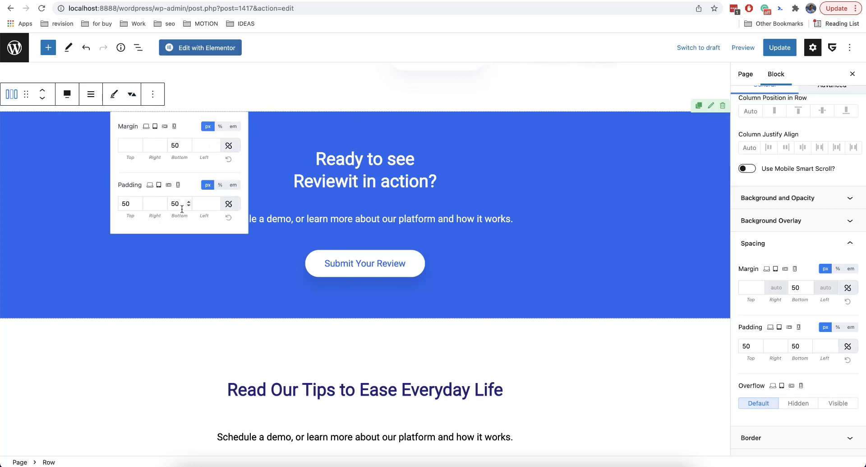
{"action": "left_click", "coordinate": [131, 96]}
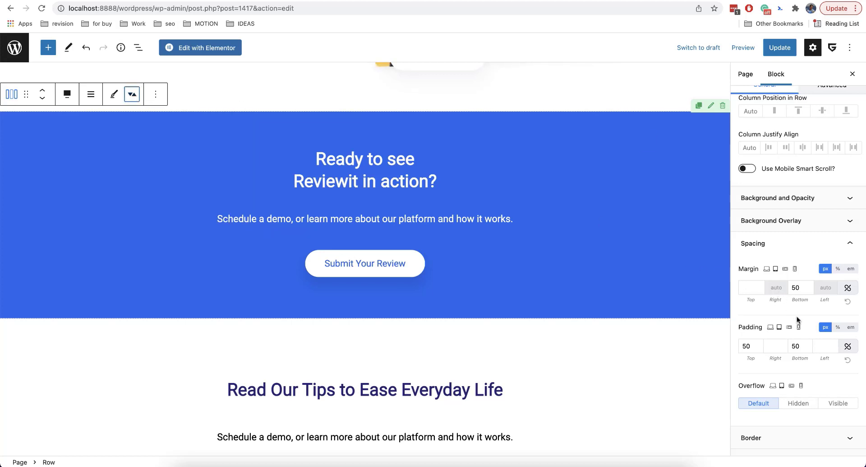
{"action": "scroll", "coordinate": [797, 316], "scroll_direction": "down", "scroll_amount": 3}
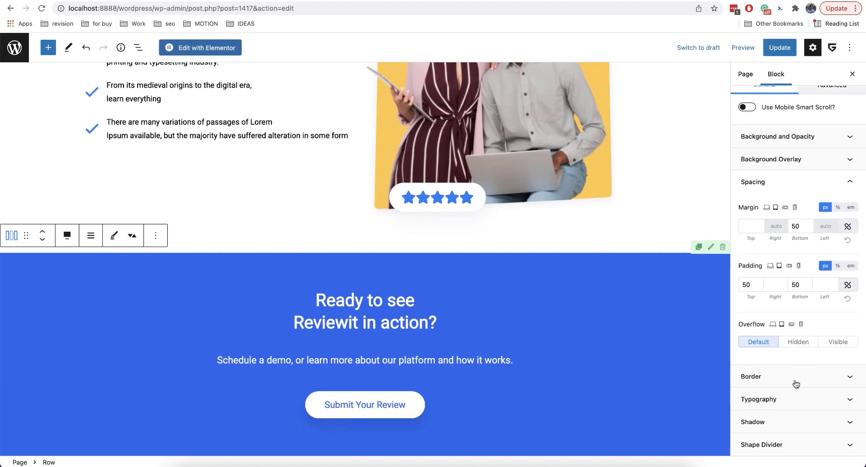
Give the blue row a solid border on all sides with a size of 1
{"action": "left_click", "coordinate": [750, 377]}
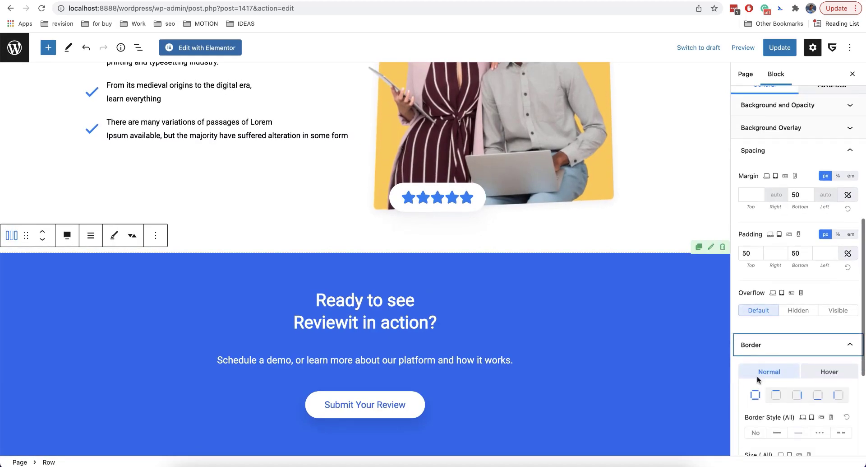
{"action": "scroll", "coordinate": [758, 379], "scroll_direction": "down", "scroll_amount": 1}
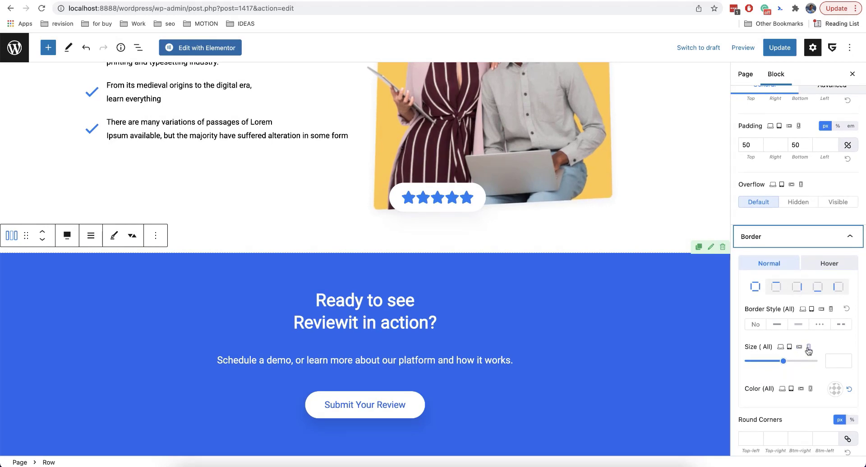
{"action": "scroll", "coordinate": [810, 349], "scroll_direction": "down", "scroll_amount": 3}
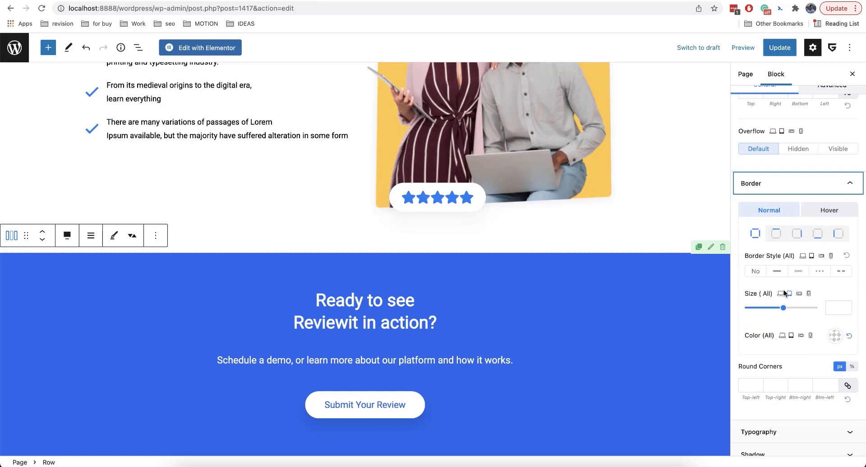
{"action": "scroll", "coordinate": [706, 291], "scroll_direction": "down", "scroll_amount": 2}
{"action": "scroll", "coordinate": [705, 287], "scroll_direction": "down", "scroll_amount": 1}
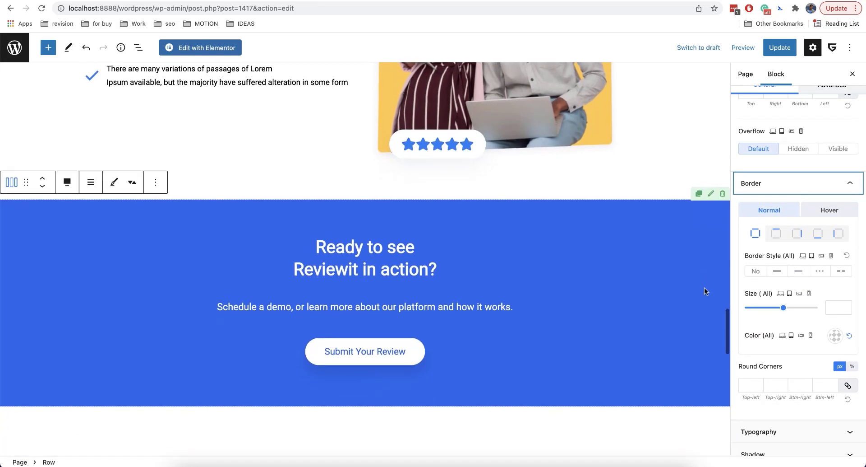
{"action": "left_click", "coordinate": [777, 271]}
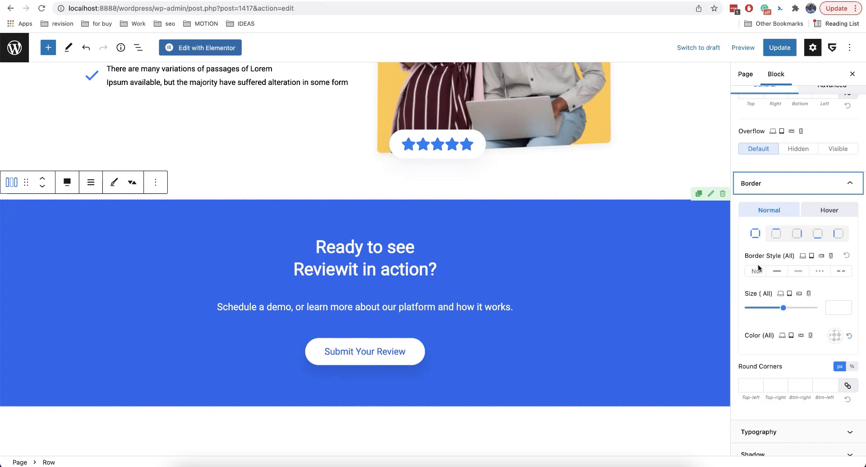
{"action": "left_click", "coordinate": [776, 271]}
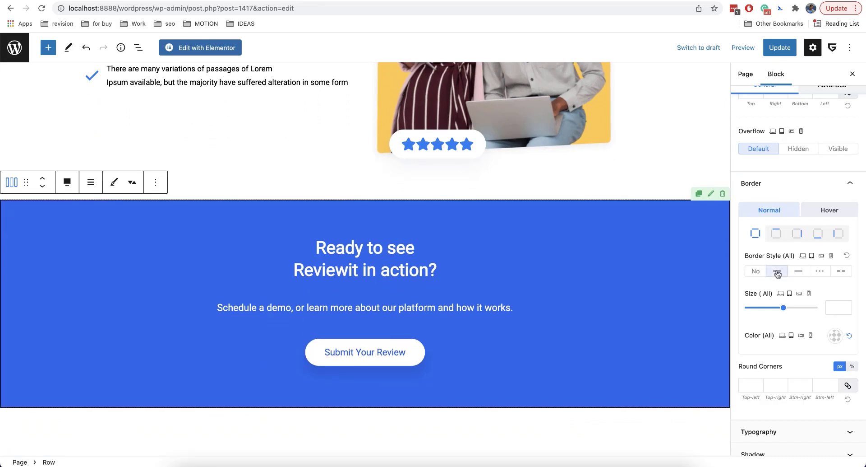
{"action": "scroll", "coordinate": [813, 291], "scroll_direction": "down", "scroll_amount": 1}
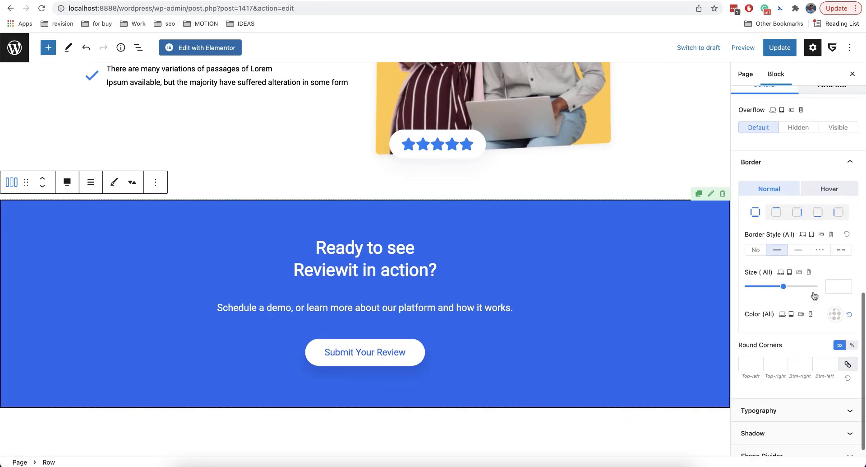
{"action": "left_click", "coordinate": [833, 287]}
{"action": "type", "text": "1"}
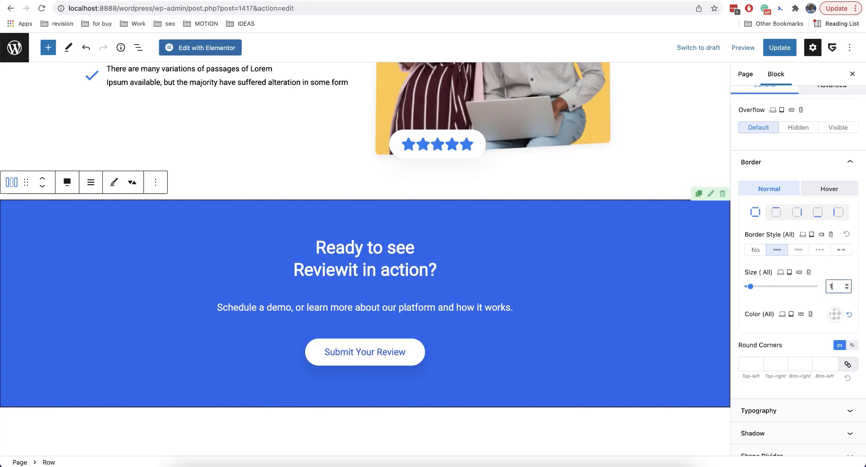
Set the row's border color to red, #FF0000, and close the color picker
{"action": "left_click", "coordinate": [835, 313]}
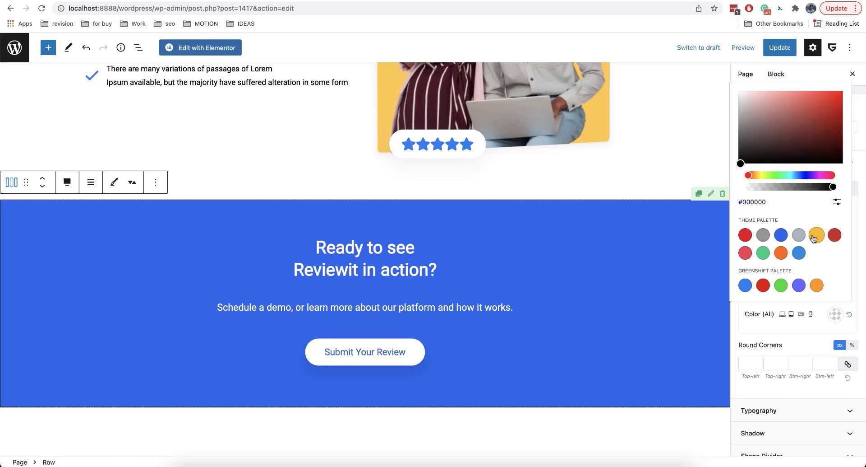
{"action": "left_click_drag", "start_coordinate": [832, 101], "coordinate": [849, 85]}
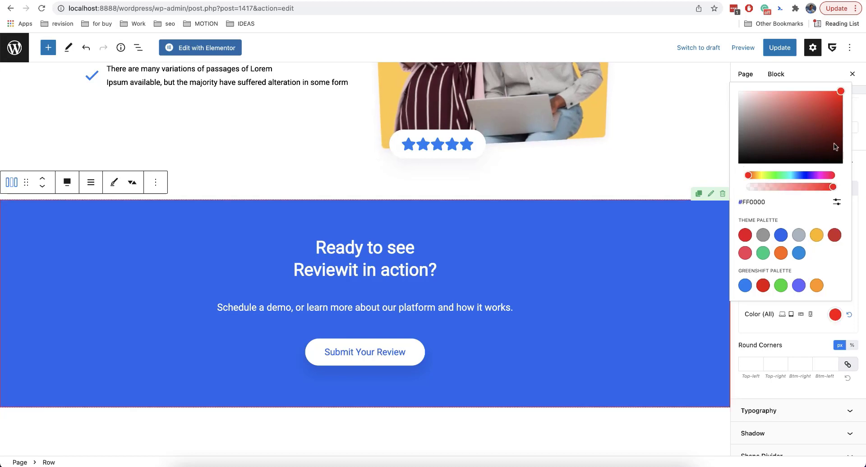
{"action": "mouse_move", "coordinate": [833, 187]}
{"action": "left_mouse_down"}
{"action": "mouse_move", "coordinate": [774, 186]}
{"action": "mouse_move", "coordinate": [845, 186]}
{"action": "left_mouse_up"}
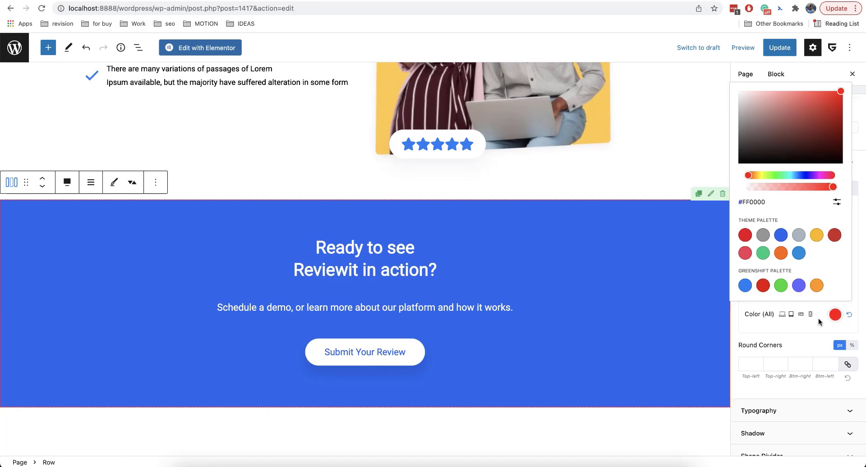
{"action": "left_click", "coordinate": [835, 314]}
Increase the row's border size to 10
{"action": "left_click", "coordinate": [848, 284]}
{"action": "left_click", "coordinate": [847, 284]}
{"action": "left_click", "coordinate": [847, 284]}
{"action": "left_click", "coordinate": [847, 284]}
{"action": "left_click", "coordinate": [848, 284]}
{"action": "left_click", "coordinate": [847, 284]}
{"action": "left_click", "coordinate": [847, 284]}
{"action": "left_click", "coordinate": [848, 284]}
{"action": "left_click", "coordinate": [847, 284]}
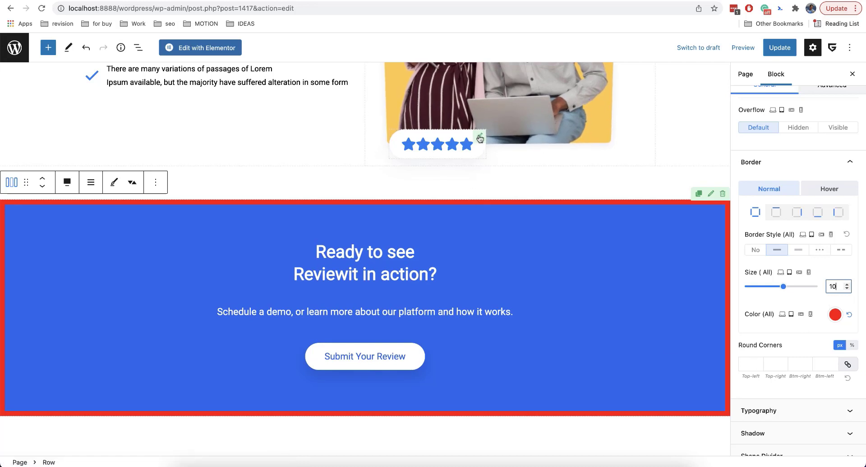
Try raising the star rating container's linked round corners to 52 px and toggling the link between the corner values
{"action": "left_click", "coordinate": [478, 137]}
{"action": "left_click", "coordinate": [751, 353]}
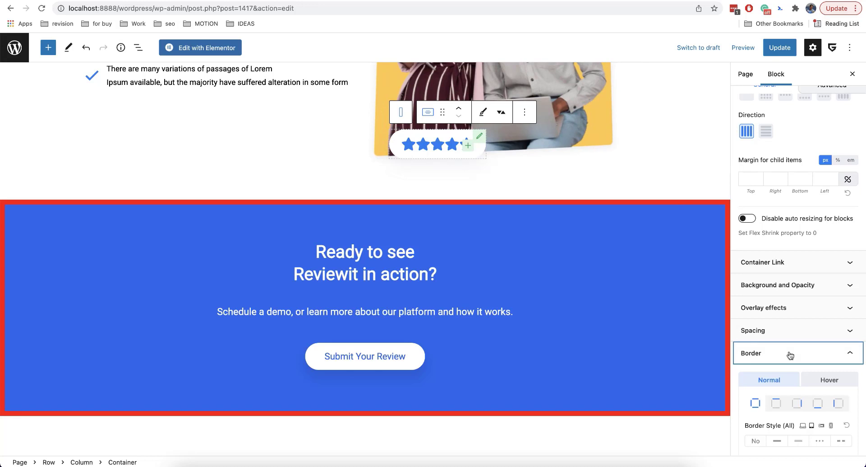
{"action": "scroll", "coordinate": [789, 350], "scroll_direction": "down", "scroll_amount": 5}
{"action": "scroll", "coordinate": [789, 351], "scroll_direction": "down", "scroll_amount": 1}
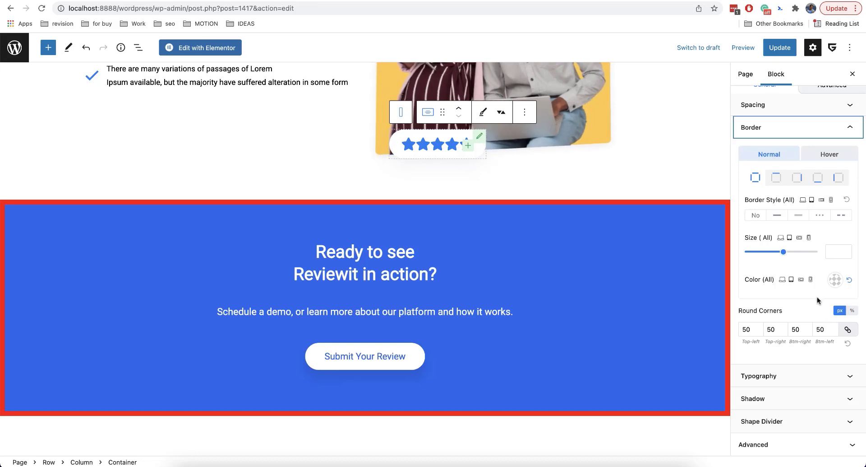
{"action": "left_click", "coordinate": [834, 327]}
{"action": "left_click", "coordinate": [834, 327]}
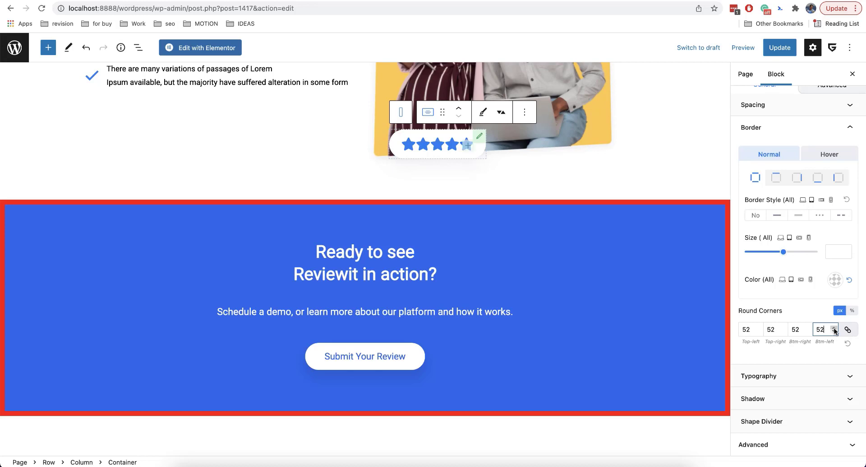
{"action": "left_click", "coordinate": [834, 331]}
{"action": "left_click", "coordinate": [848, 331]}
{"action": "double_click", "coordinate": [833, 327]}
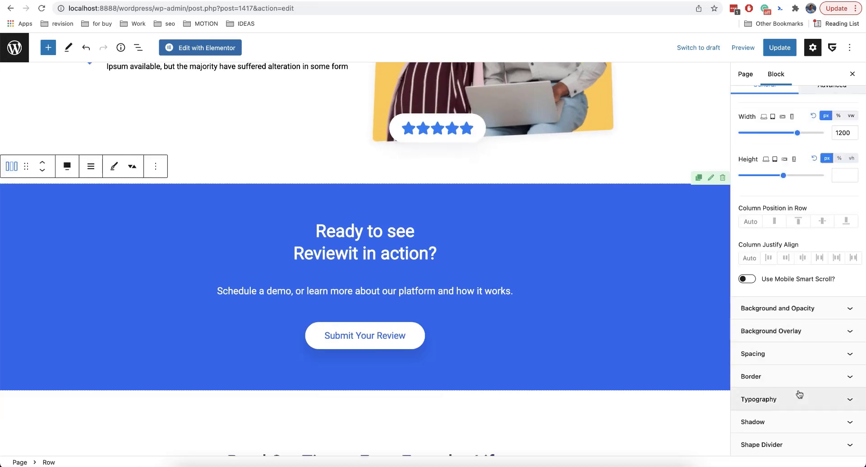
Open the row's Typography settings and review its text and link color options
{"action": "left_click", "coordinate": [800, 394]}
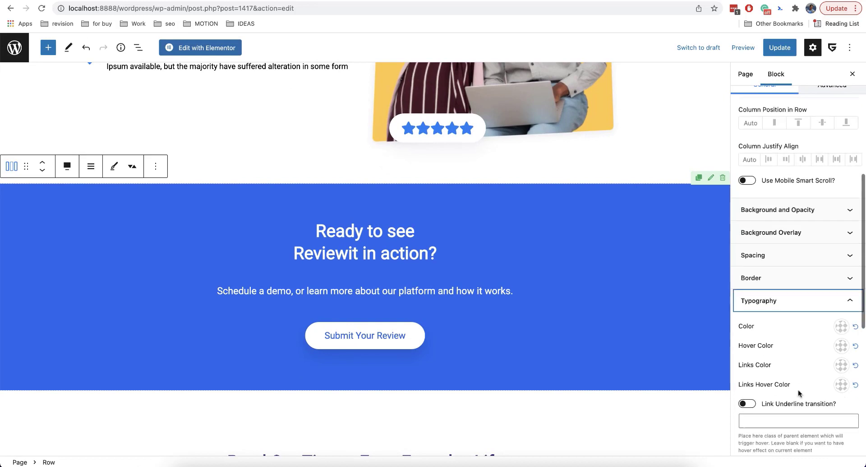
{"action": "scroll", "coordinate": [798, 389], "scroll_direction": "up", "scroll_amount": 2}
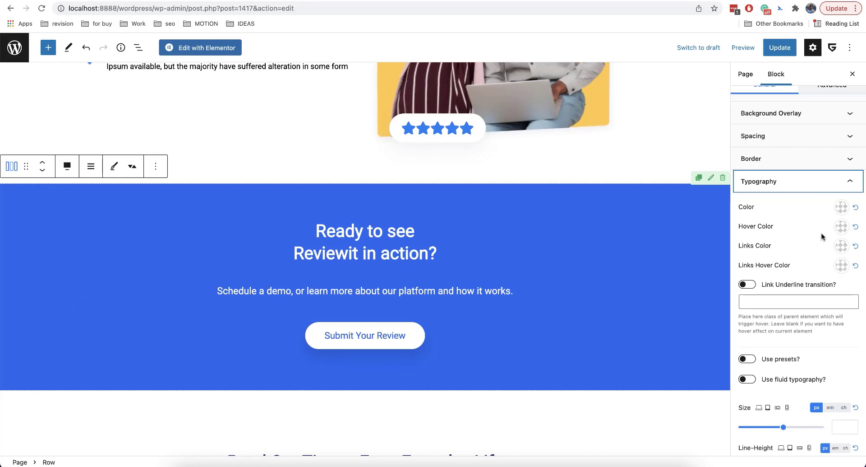
{"action": "scroll", "coordinate": [823, 234], "scroll_direction": "down", "scroll_amount": 1}
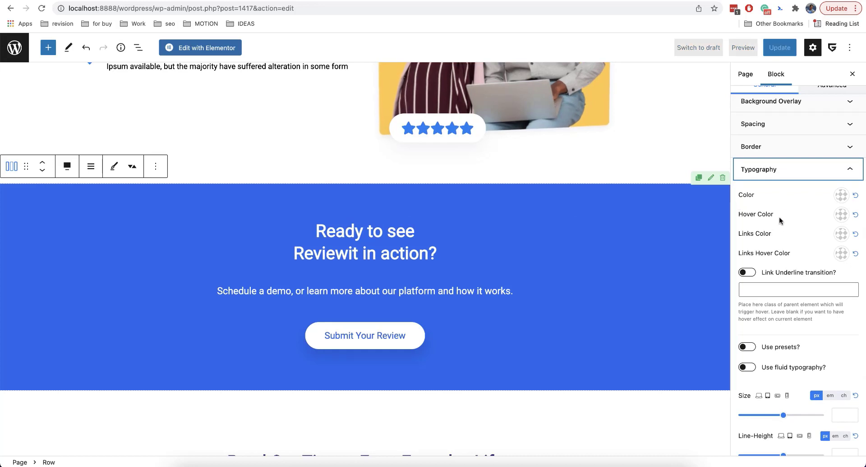
{"action": "left_click", "coordinate": [480, 183]}
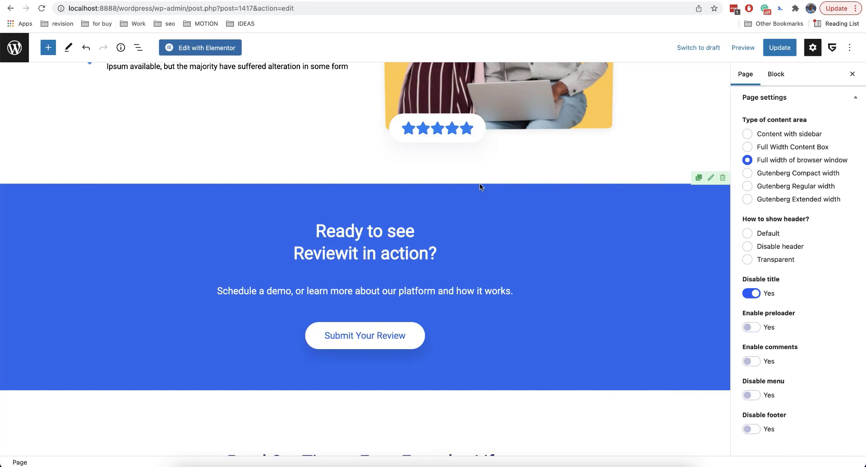
{"action": "left_click_drag", "start_coordinate": [437, 288], "coordinate": [358, 290]}
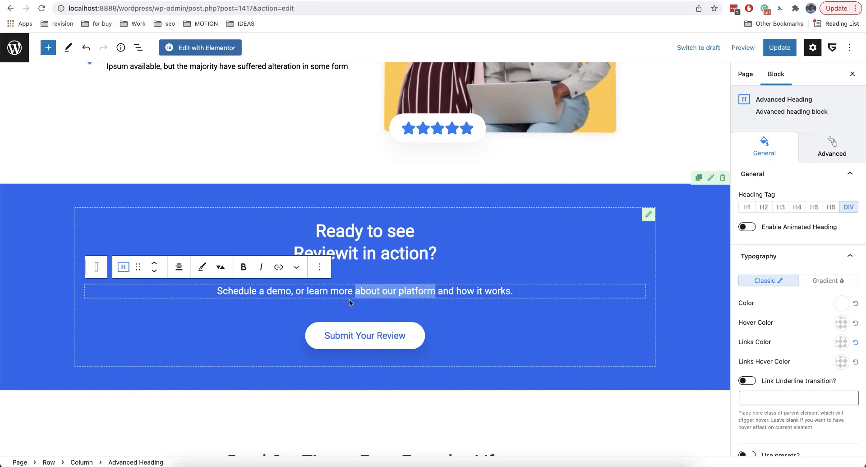
{"action": "left_click", "coordinate": [279, 269]}
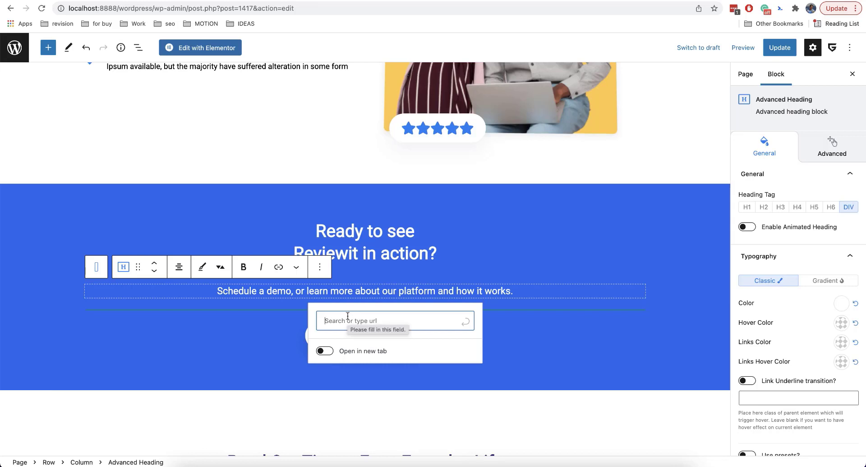
{"action": "type", "text": "http://"}
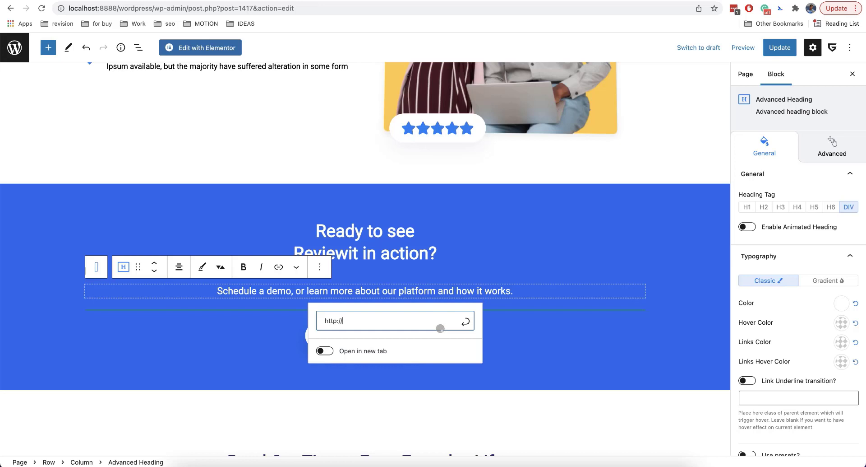
{"action": "type", "text": "test.com"}
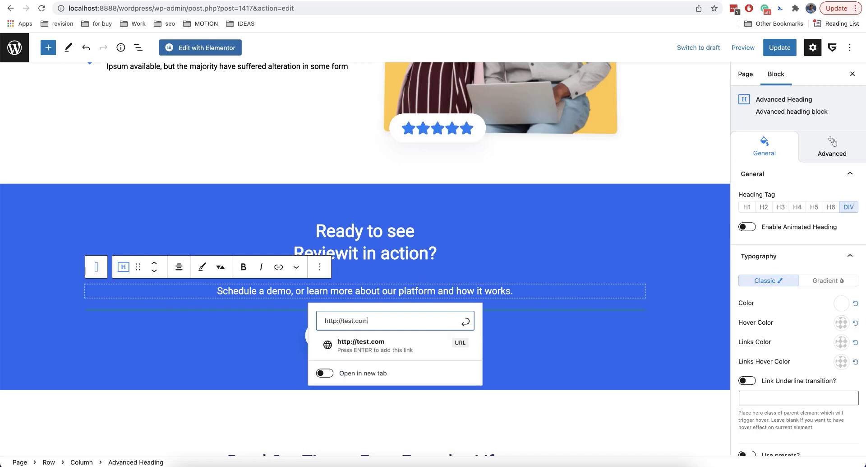
{"action": "key", "text": "Return"}
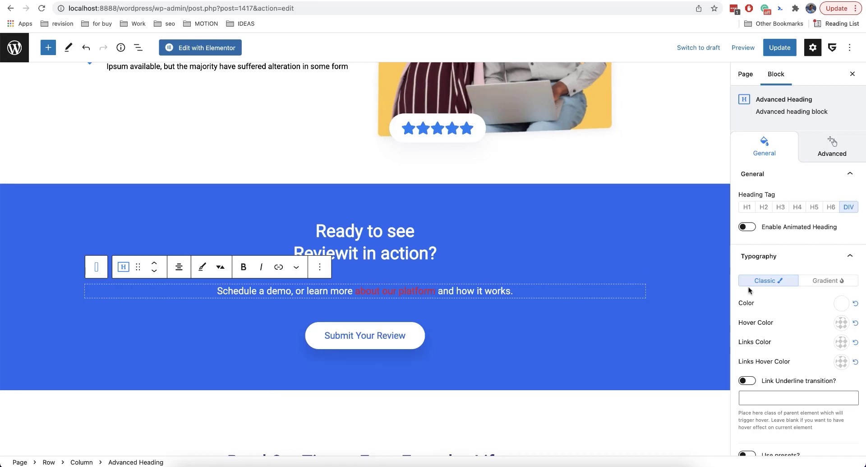
Set the Links Color of the "Schedule a demo" text block to white and save the page
{"action": "left_click", "coordinate": [711, 179]}
{"action": "scroll", "coordinate": [740, 351], "scroll_direction": "down", "scroll_amount": 5}
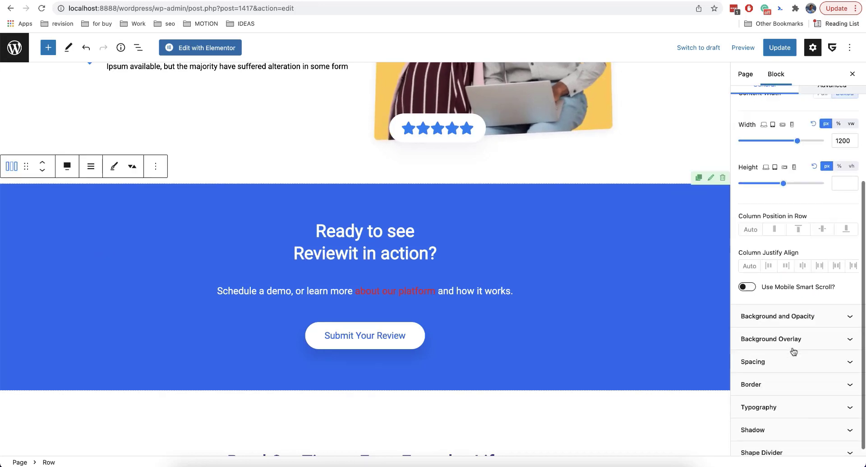
{"action": "left_click", "coordinate": [498, 291]}
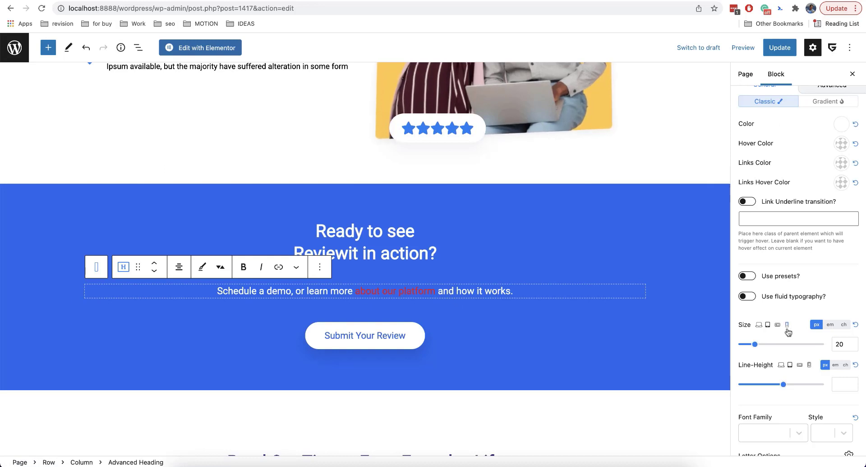
{"action": "scroll", "coordinate": [767, 325], "scroll_direction": "down", "scroll_amount": 5}
{"action": "scroll", "coordinate": [788, 331], "scroll_direction": "up", "scroll_amount": 5}
{"action": "scroll", "coordinate": [789, 332], "scroll_direction": "up", "scroll_amount": 2}
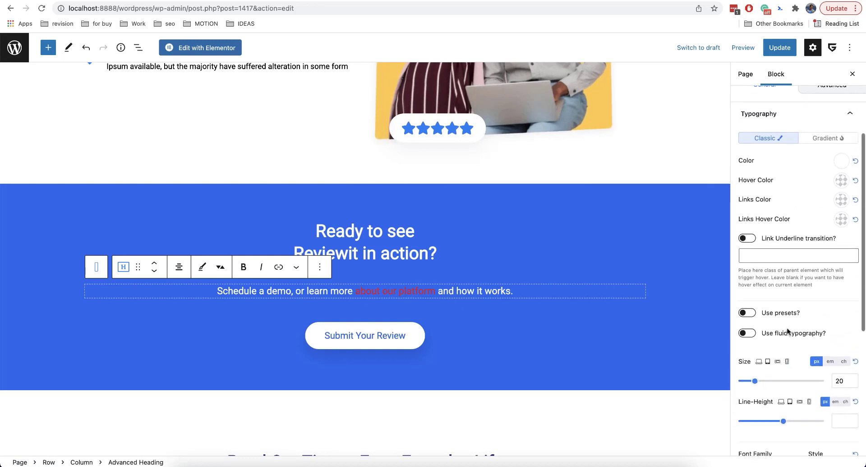
{"action": "left_click", "coordinate": [841, 207]}
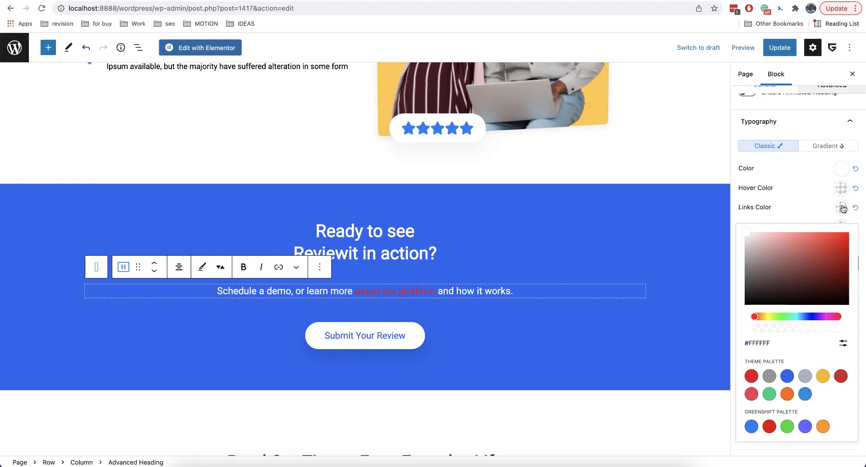
{"action": "left_click", "coordinate": [826, 267]}
{"action": "left_click", "coordinate": [848, 232]}
{"action": "key", "text": "super+z"}
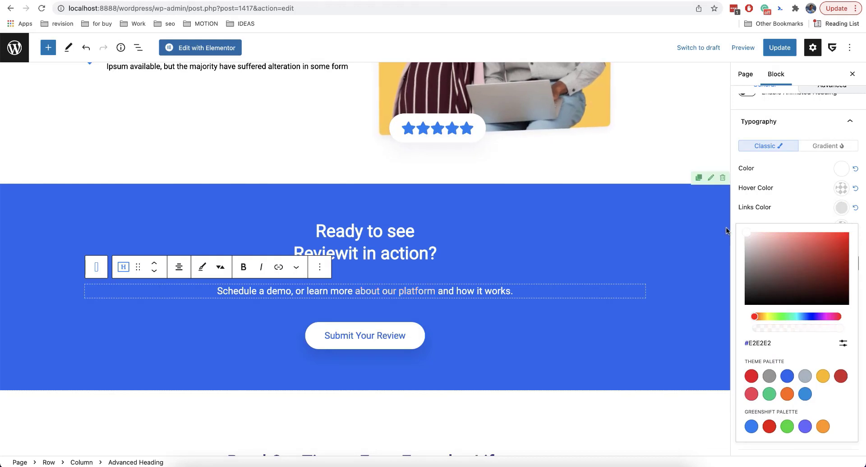
{"action": "left_click", "coordinate": [795, 205]}
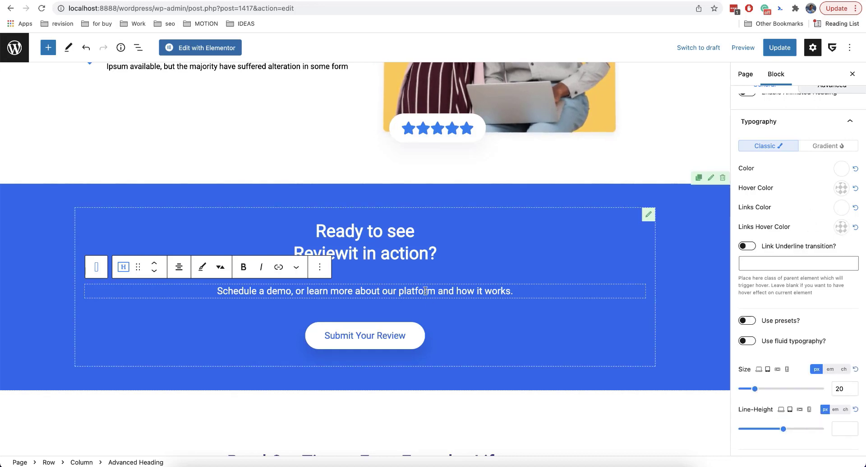
{"action": "key", "text": "super+s"}
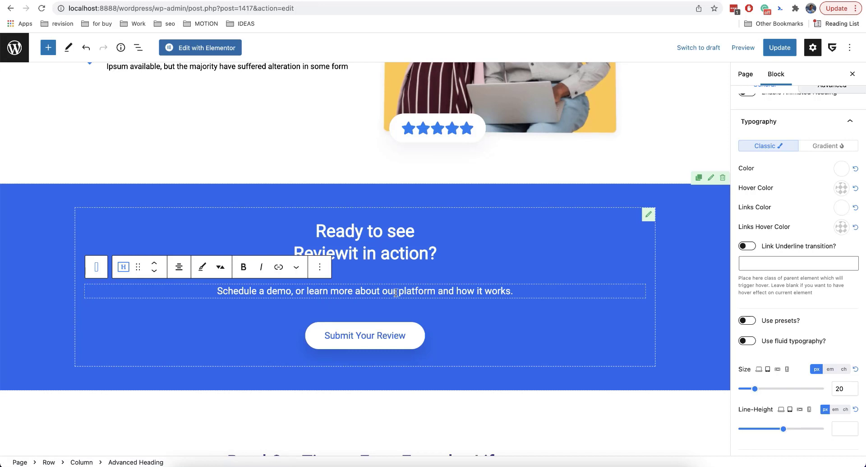
Turn on the link underline transition for the "Schedule a demo" text block and set its letter spacing to 0,6
{"action": "left_click", "coordinate": [770, 247]}
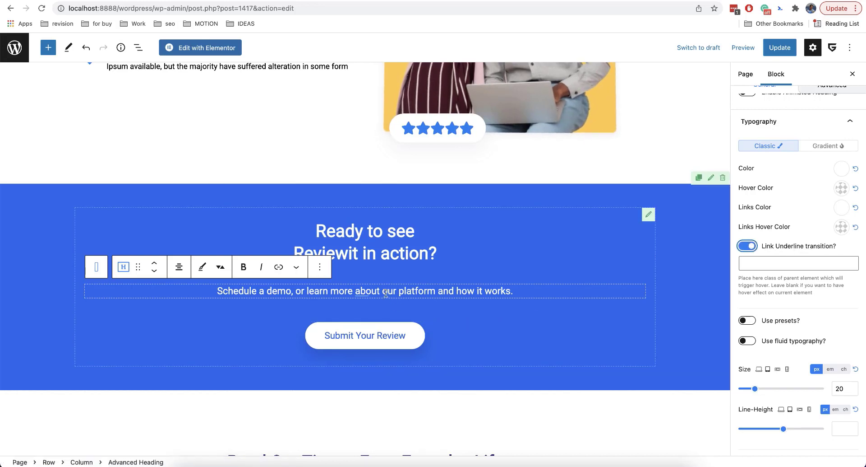
{"action": "mouse_move", "coordinate": [372, 318]}
{"action": "scroll", "coordinate": [798, 270], "scroll_direction": "down", "scroll_amount": 5}
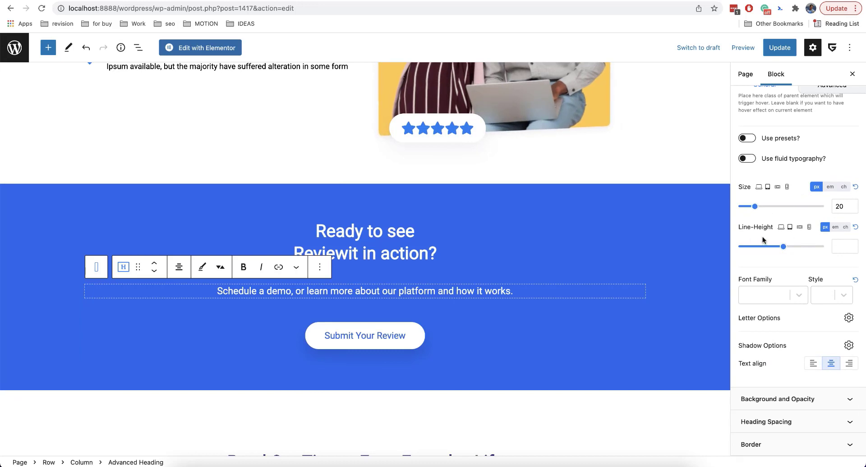
{"action": "scroll", "coordinate": [771, 299], "scroll_direction": "down", "scroll_amount": 1}
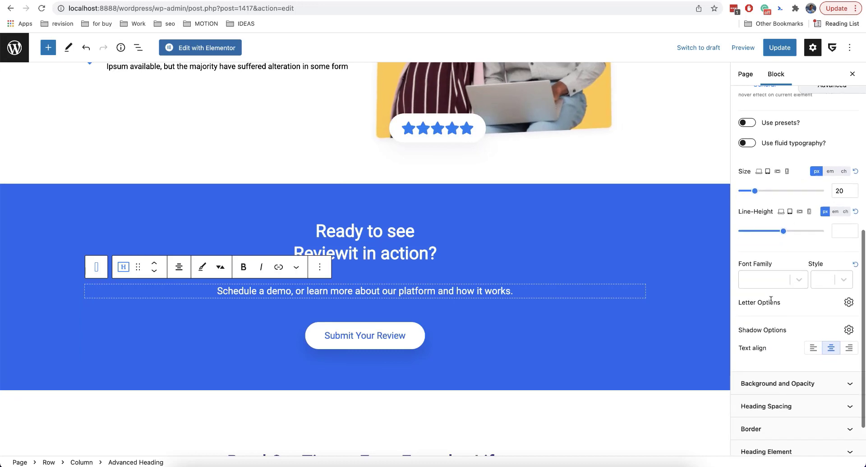
{"action": "left_click", "coordinate": [849, 303]}
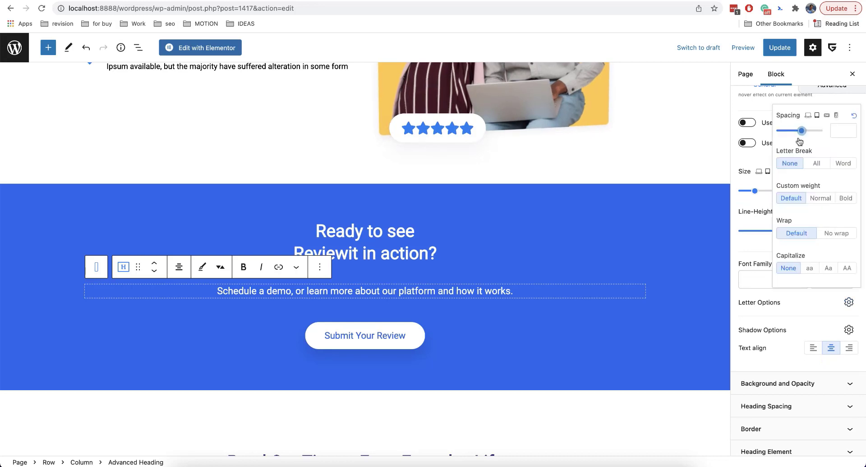
{"action": "left_click", "coordinate": [851, 128]}
{"action": "left_click", "coordinate": [852, 129]}
{"action": "left_click", "coordinate": [851, 128]}
{"action": "left_click", "coordinate": [852, 129]}
{"action": "left_click", "coordinate": [851, 129]}
{"action": "left_click", "coordinate": [852, 129]}
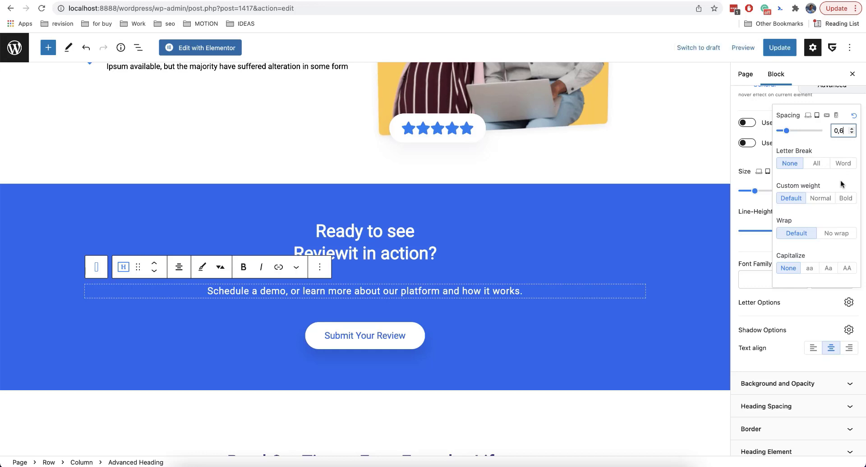
{"action": "left_click", "coordinate": [831, 318]}
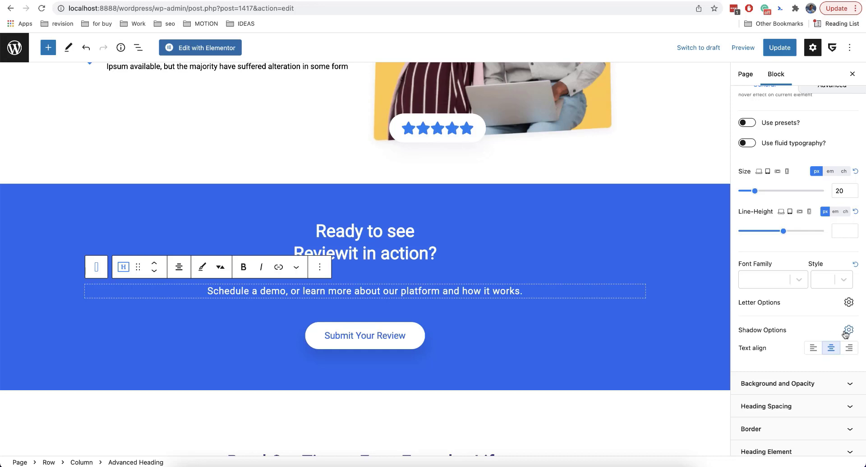
Try the sixth text shadow preset on the "Schedule a demo" text block
{"action": "left_click", "coordinate": [847, 331]}
{"action": "left_click", "coordinate": [818, 307]}
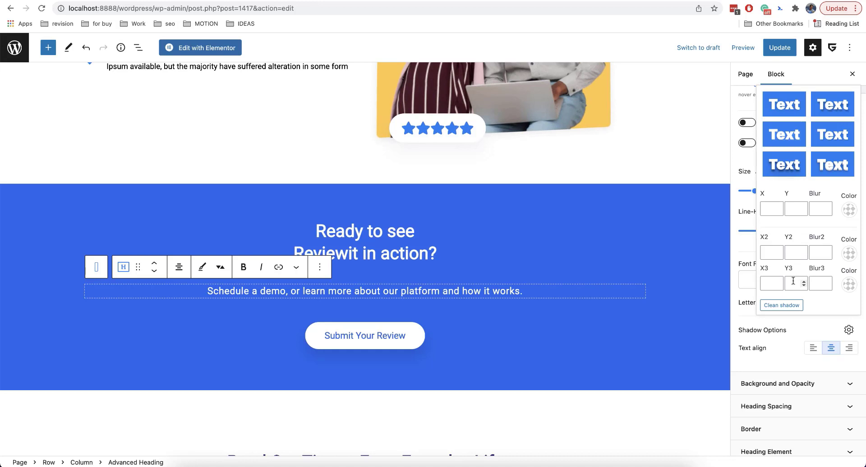
{"action": "left_click", "coordinate": [833, 164]}
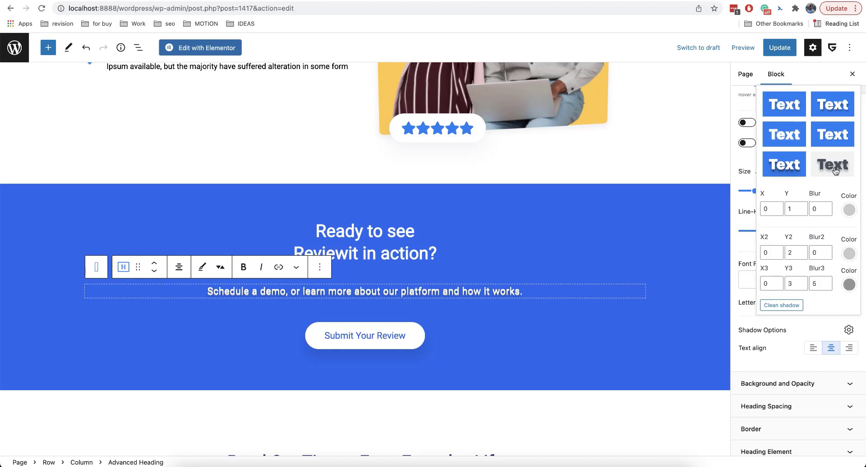
Set the font size of the "Ready to see Reviewit in action?" heading to 45 px
{"action": "triple_click", "coordinate": [371, 233]}
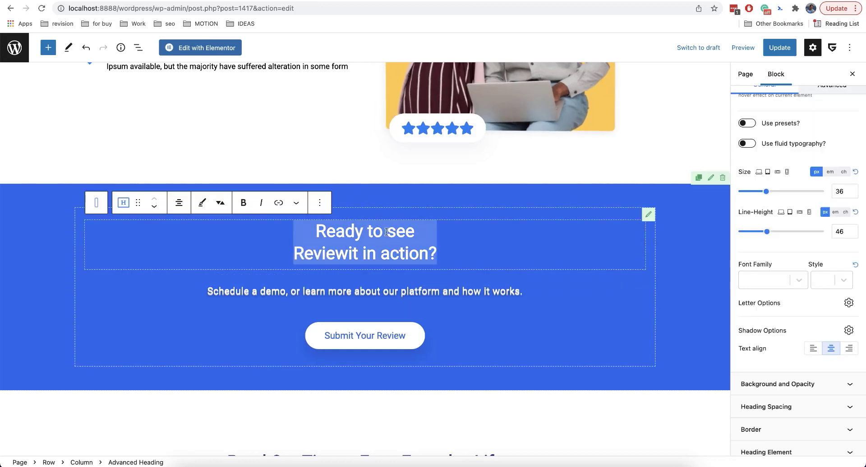
{"action": "left_click", "coordinate": [766, 191]}
{"action": "left_click_drag", "start_coordinate": [766, 193], "coordinate": [773, 193]}
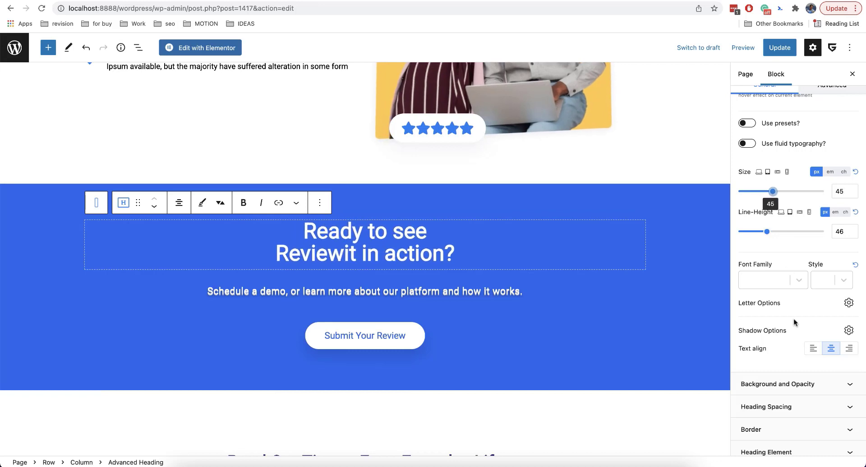
Apply the sixth text shadow preset to the "Ready to see Reviewit in action?" heading
{"action": "scroll", "coordinate": [797, 318], "scroll_direction": "down", "scroll_amount": 2}
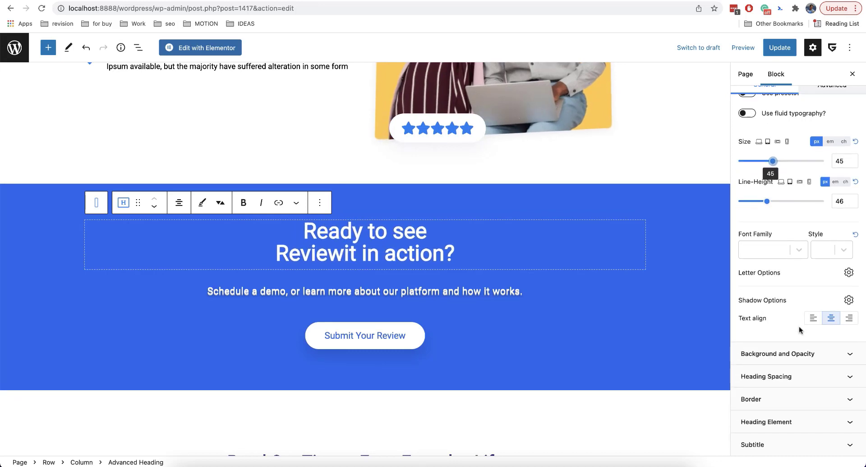
{"action": "left_click", "coordinate": [849, 299]}
{"action": "left_click", "coordinate": [833, 141]}
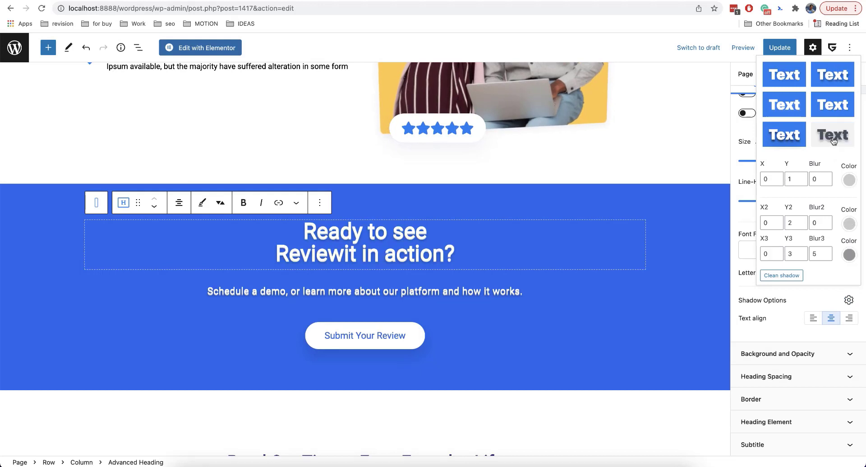
{"action": "left_click", "coordinate": [828, 294]}
Change the "Ready to see Reviewit in action?" heading's font family to Poppins with style 800
{"action": "scroll", "coordinate": [816, 300], "scroll_direction": "up", "scroll_amount": 2}
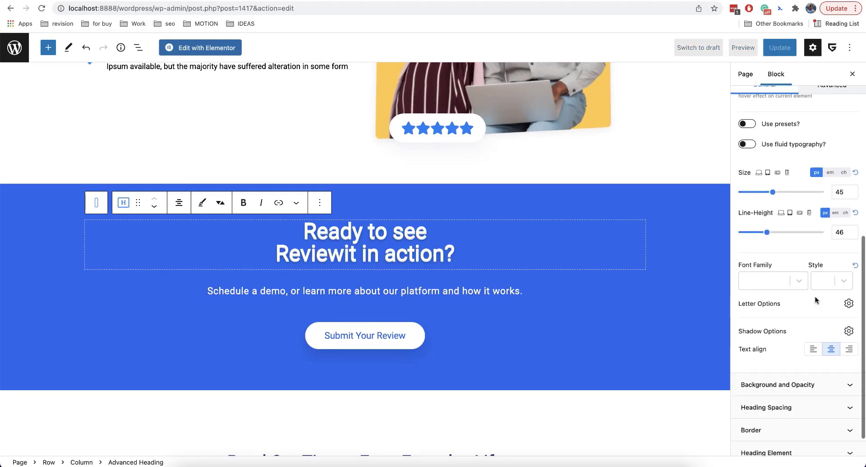
{"action": "left_click", "coordinate": [768, 278]}
{"action": "type", "text": "pop"}
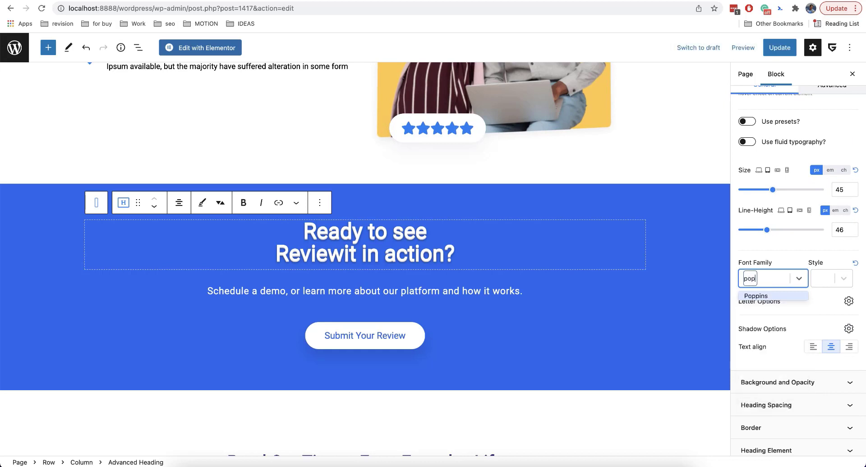
{"action": "left_click", "coordinate": [753, 295]}
{"action": "left_click", "coordinate": [831, 278]}
{"action": "scroll", "coordinate": [832, 371], "scroll_direction": "down", "scroll_amount": 1}
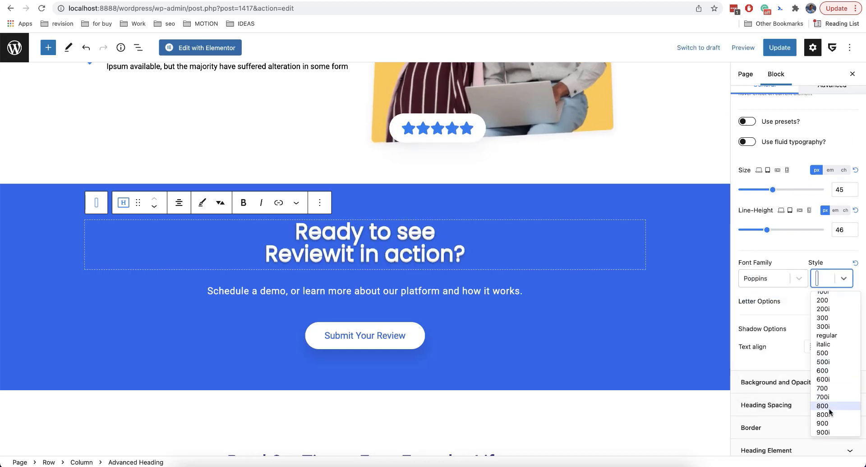
{"action": "left_click", "coordinate": [829, 406]}
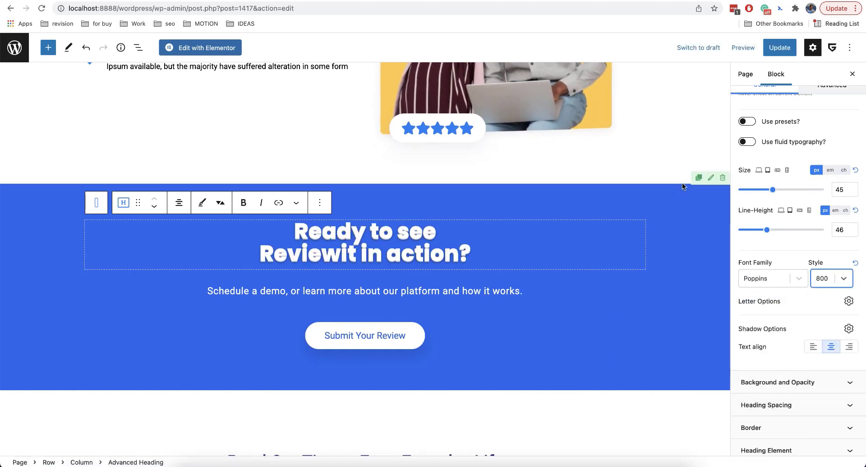
{"action": "left_click", "coordinate": [670, 155]}
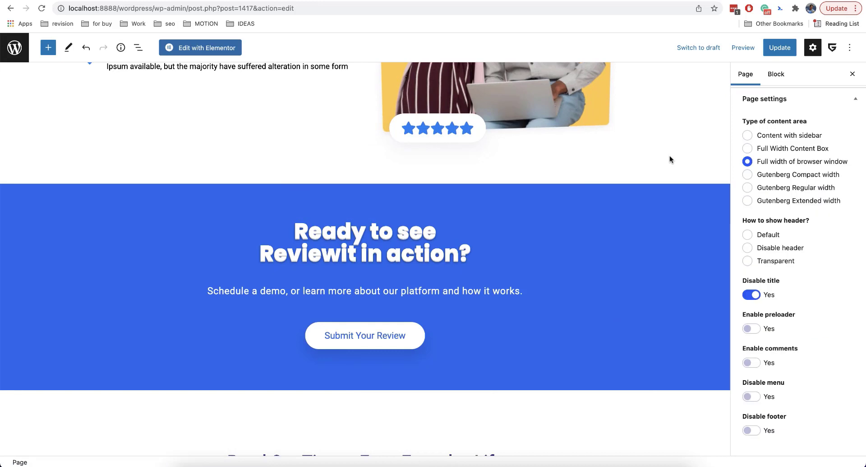
Open the Shadow settings of the yellow leaf icon box and examine its presets and three shadow layers
{"action": "scroll", "coordinate": [669, 156], "scroll_direction": "up", "scroll_amount": 5}
{"action": "left_click", "coordinate": [338, 317]}
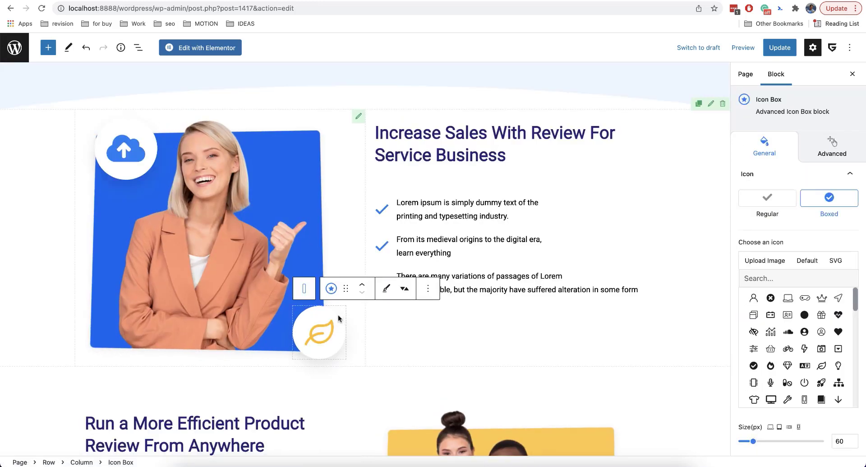
{"action": "scroll", "coordinate": [793, 229], "scroll_direction": "down", "scroll_amount": 10}
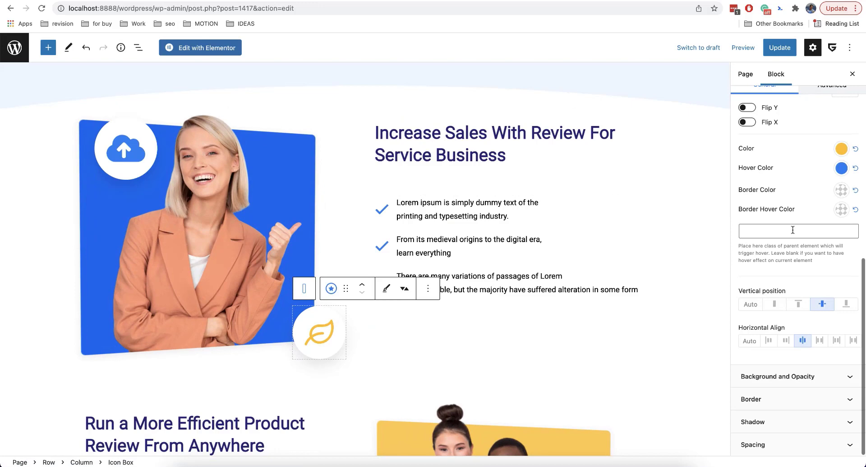
{"action": "right_click", "coordinate": [767, 422]}
{"action": "left_click", "coordinate": [767, 422]}
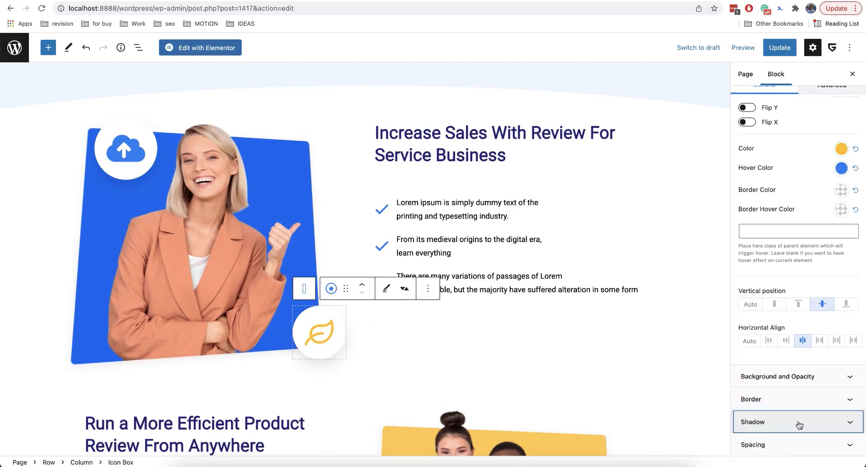
{"action": "left_click", "coordinate": [797, 423]}
{"action": "scroll", "coordinate": [799, 406], "scroll_direction": "down", "scroll_amount": 8}
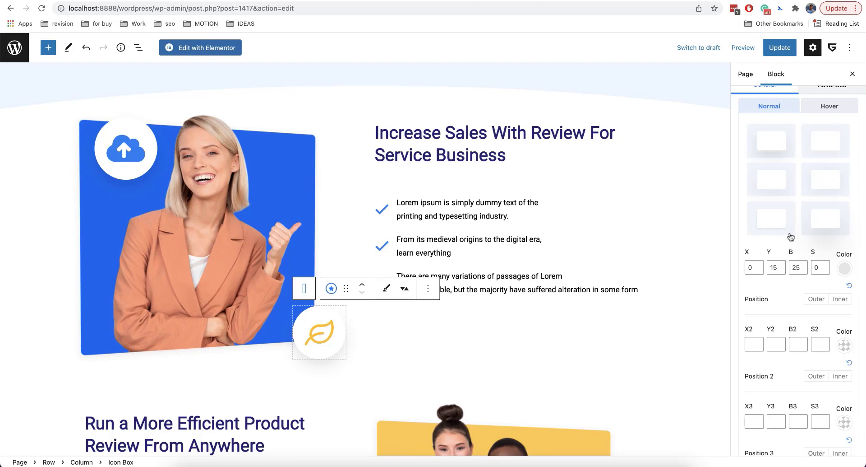
{"action": "scroll", "coordinate": [826, 126], "scroll_direction": "up", "scroll_amount": 2}
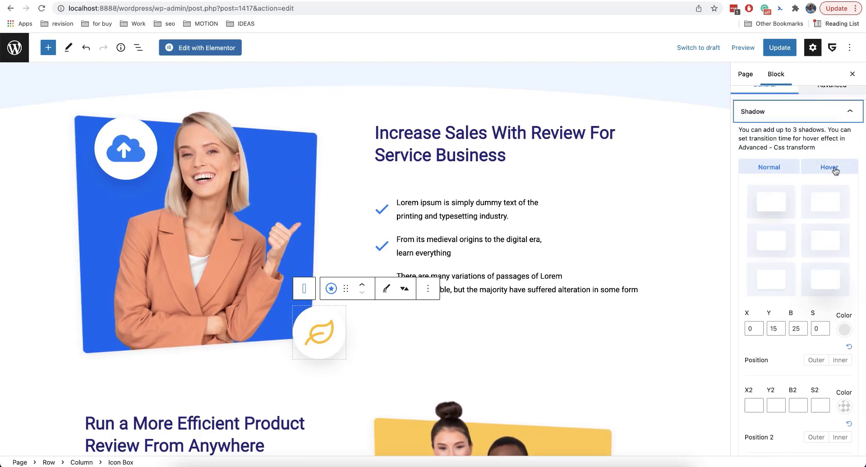
{"action": "scroll", "coordinate": [794, 206], "scroll_direction": "down", "scroll_amount": 3}
{"action": "scroll", "coordinate": [793, 207], "scroll_direction": "down", "scroll_amount": 1}
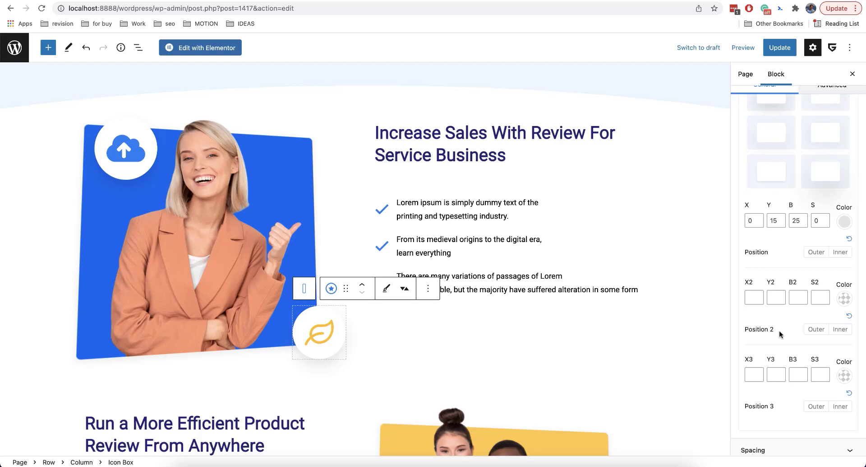
Set the first shadow of the leaf icon box to a Y offset of 10 and a blur of 0
{"action": "left_click", "coordinate": [776, 220]}
{"action": "left_click_drag", "start_coordinate": [776, 219], "coordinate": [769, 219]}
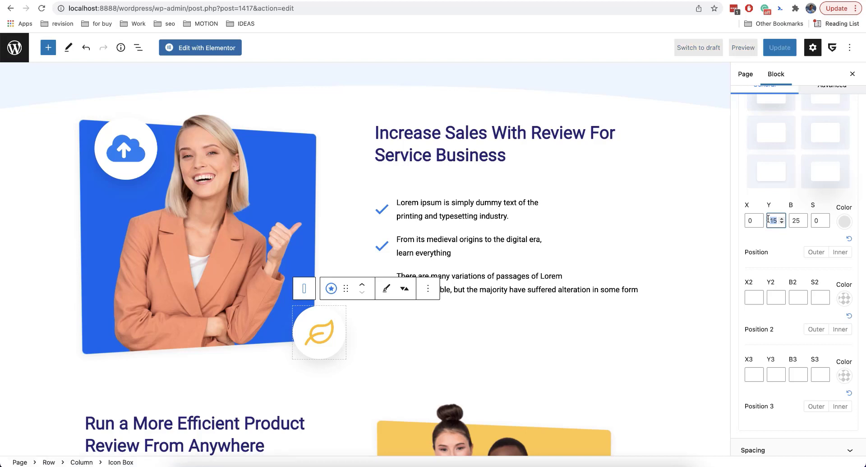
{"action": "left_click", "coordinate": [773, 233]}
{"action": "double_click", "coordinate": [790, 221]}
{"action": "left_click", "coordinate": [789, 241]}
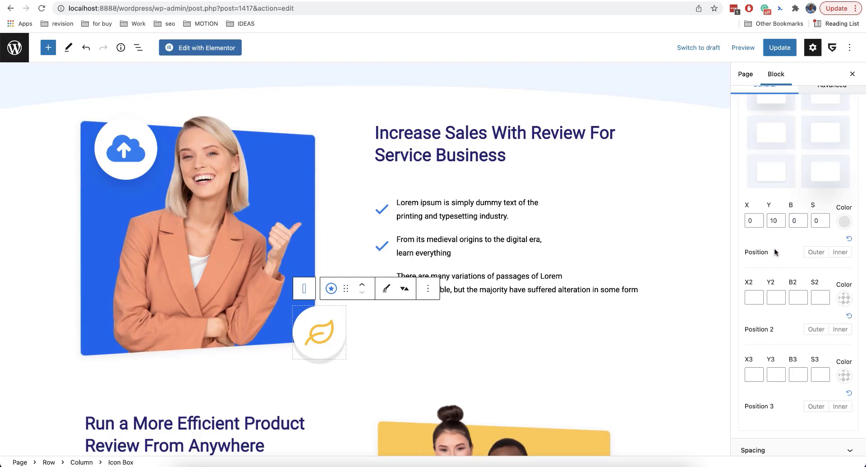
Give the leaf icon box a second shadow with Y2 4, blur 10 and color #D9D9D9, and set the first shadow's Y to 7
{"action": "scroll", "coordinate": [776, 252], "scroll_direction": "down", "scroll_amount": 1}
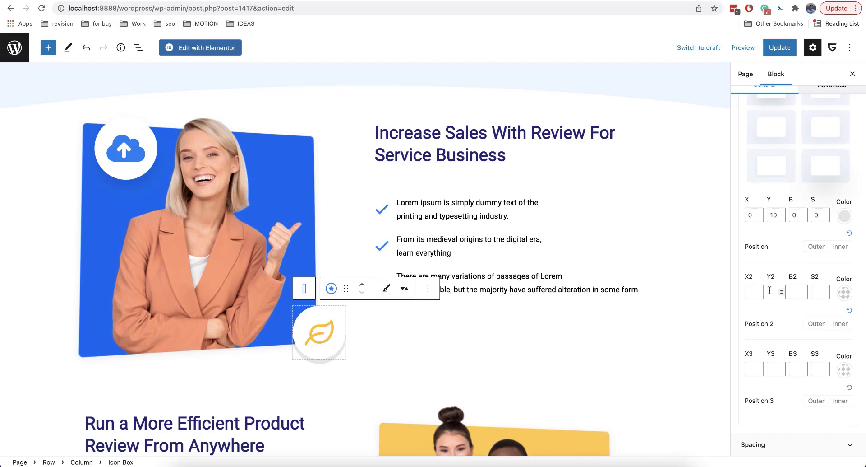
{"action": "left_click", "coordinate": [797, 290]}
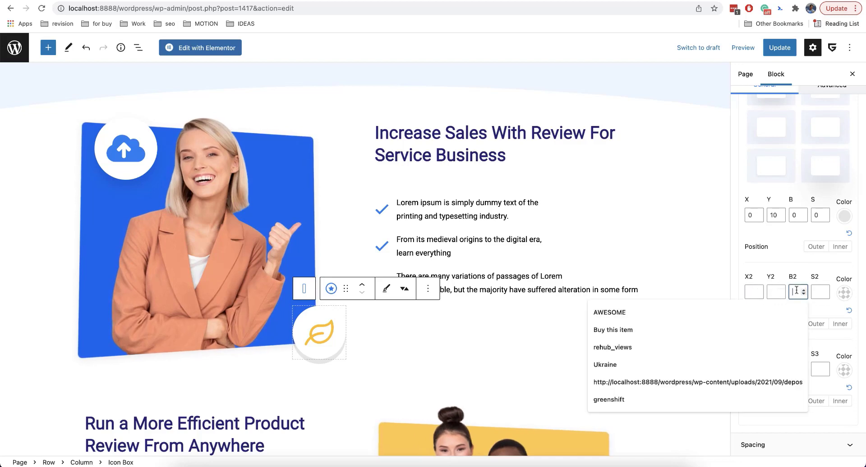
{"action": "type", "text": "10"}
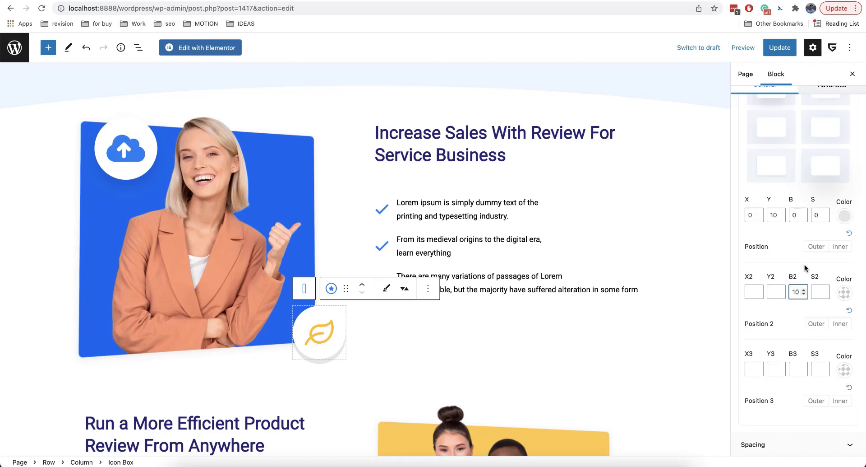
{"action": "left_click", "coordinate": [845, 292]}
{"action": "left_click_drag", "start_coordinate": [742, 74], "coordinate": [736, 86]}
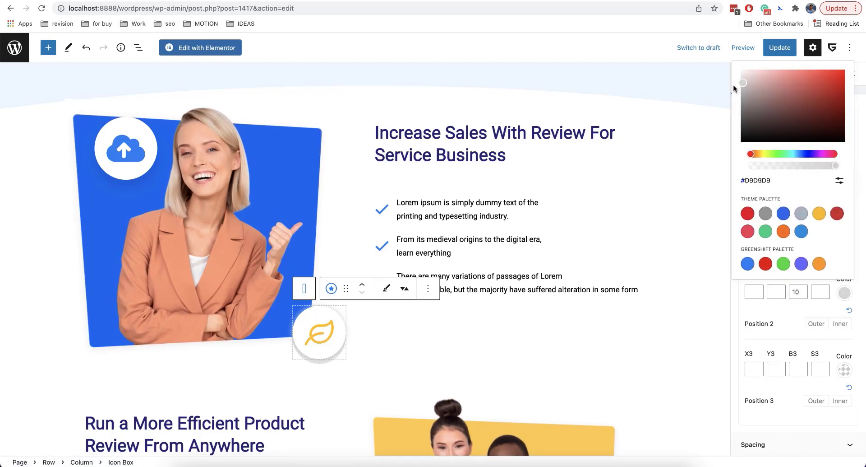
{"action": "left_click", "coordinate": [734, 86]}
{"action": "left_click", "coordinate": [780, 380]}
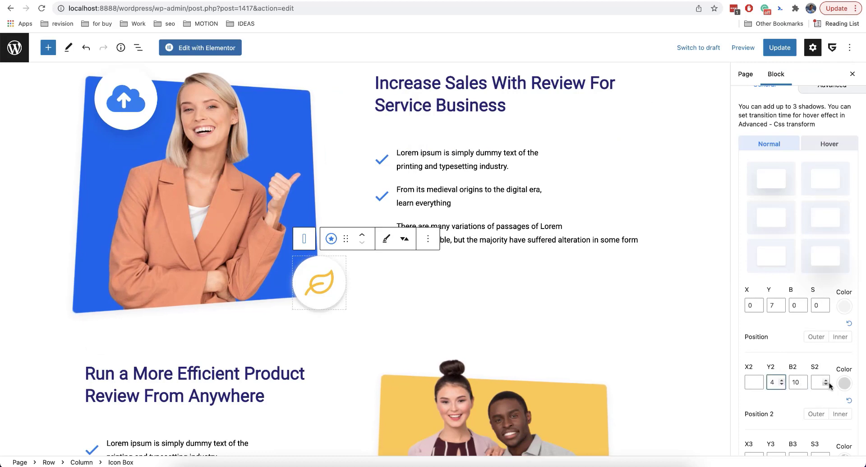
Make the leaf icon box's second shadow color semi-transparent at #D9D9D985 and save the page
{"action": "left_click", "coordinate": [844, 382]}
{"action": "left_click_drag", "start_coordinate": [824, 260], "coordinate": [796, 258]}
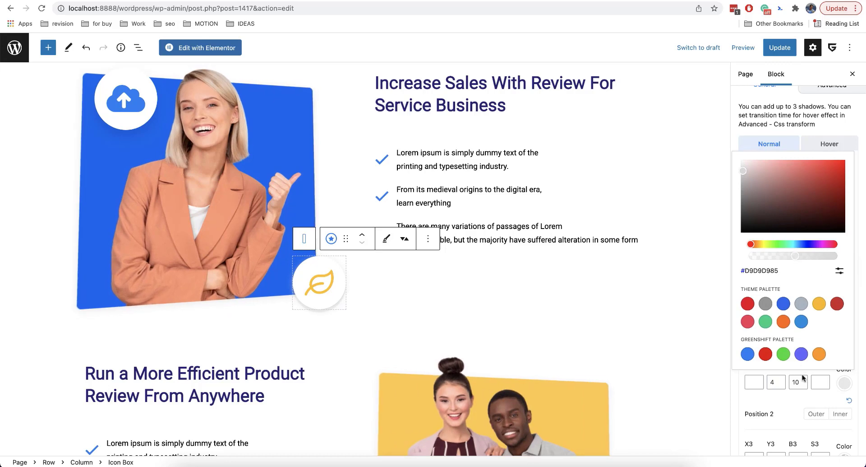
{"action": "key", "text": "Escape"}
{"action": "left_click", "coordinate": [653, 334]}
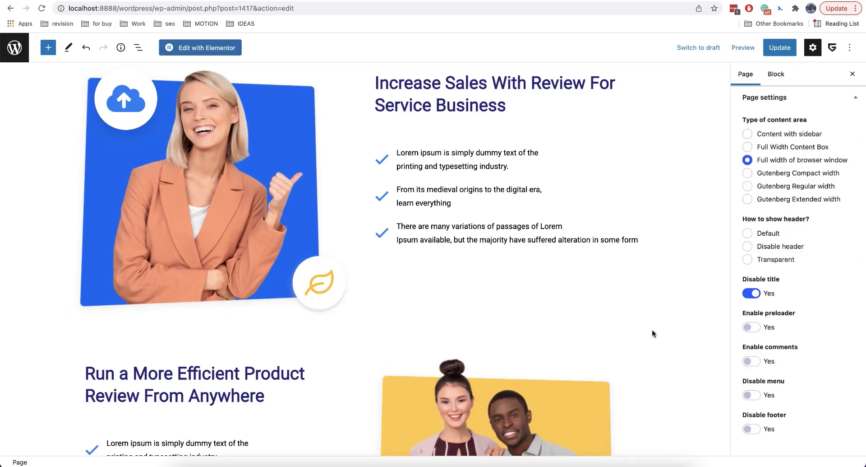
{"action": "key", "text": "super+s"}
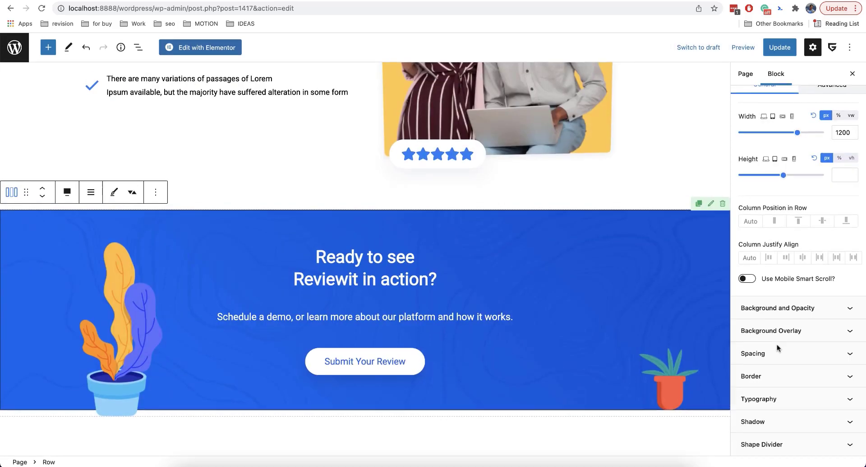
Open the Shape Divider settings of the blue call-to-action row and apply the first shape, a shallow central peak, to its top edge
{"action": "left_click", "coordinate": [799, 448]}
{"action": "scroll", "coordinate": [799, 448], "scroll_direction": "down", "scroll_amount": 5}
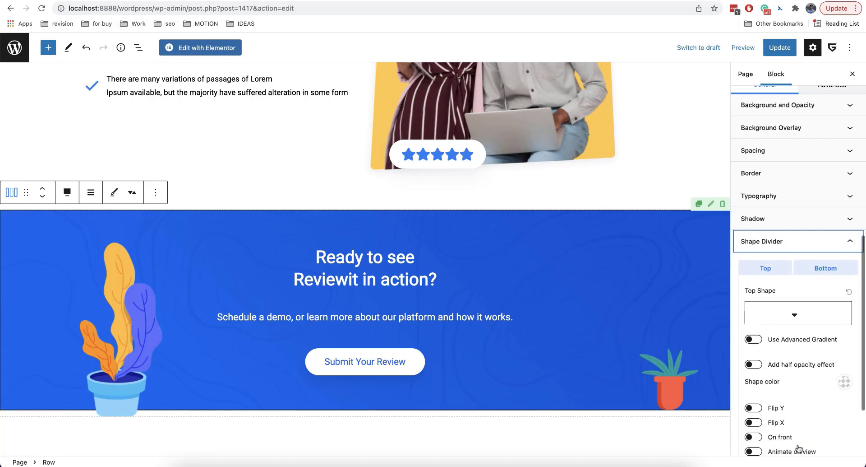
{"action": "scroll", "coordinate": [799, 448], "scroll_direction": "down", "scroll_amount": 1}
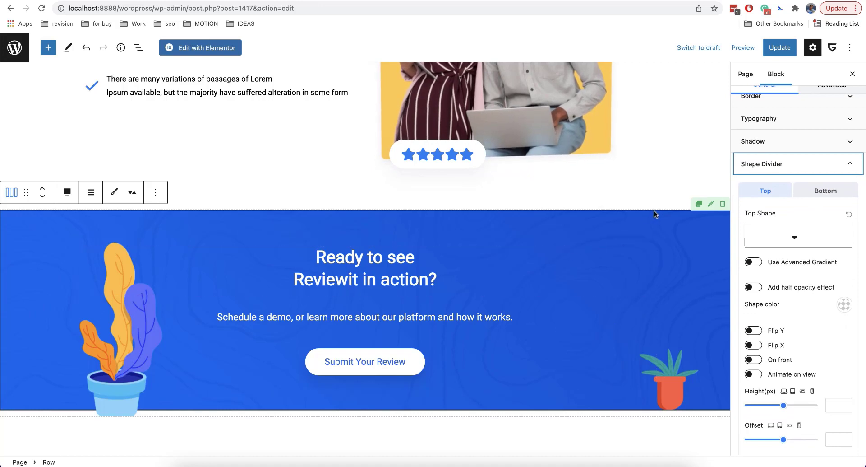
{"action": "left_click", "coordinate": [780, 234]}
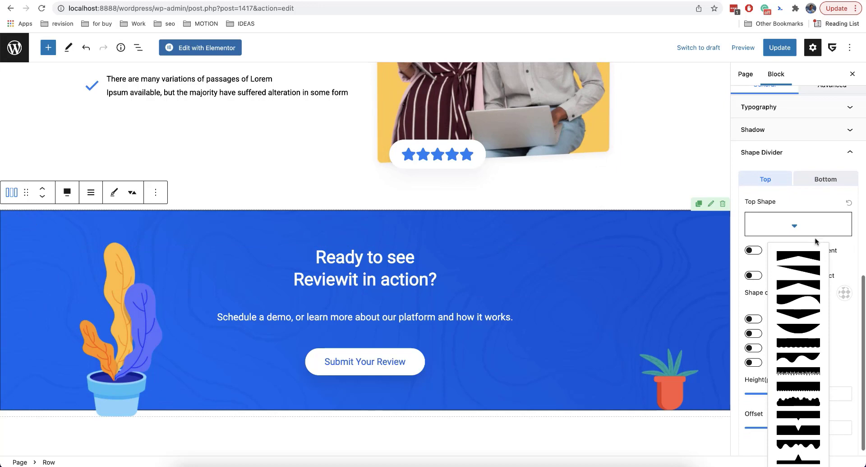
{"action": "left_click", "coordinate": [814, 257]}
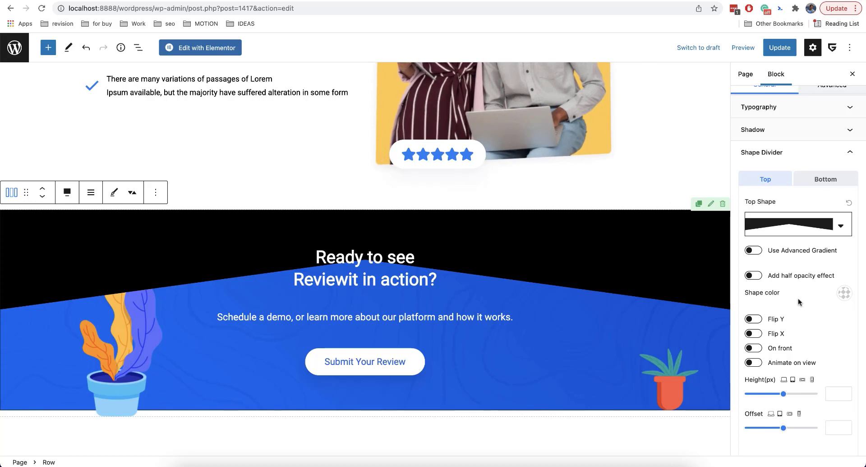
Color the row's top shape divider white (#FFFFFF) and set its height to 53 px
{"action": "left_click", "coordinate": [844, 293]}
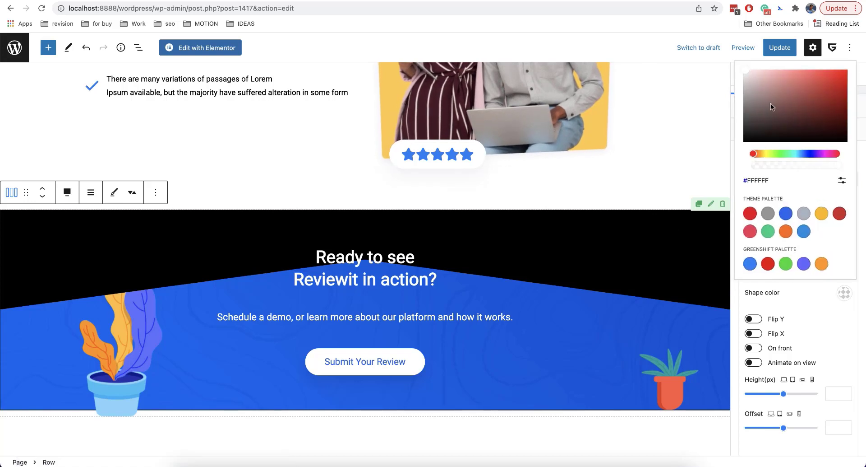
{"action": "left_click", "coordinate": [799, 299]}
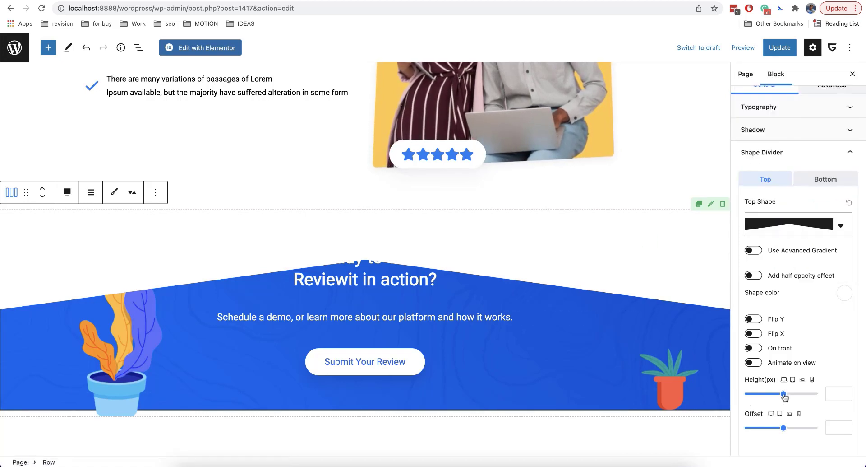
{"action": "left_click_drag", "start_coordinate": [783, 394], "coordinate": [751, 396]}
Try the single-wave top shape, replace it with the stepped rounded-layer shape, and enable the half opacity effect
{"action": "left_click", "coordinate": [846, 230]}
{"action": "left_click", "coordinate": [813, 300]}
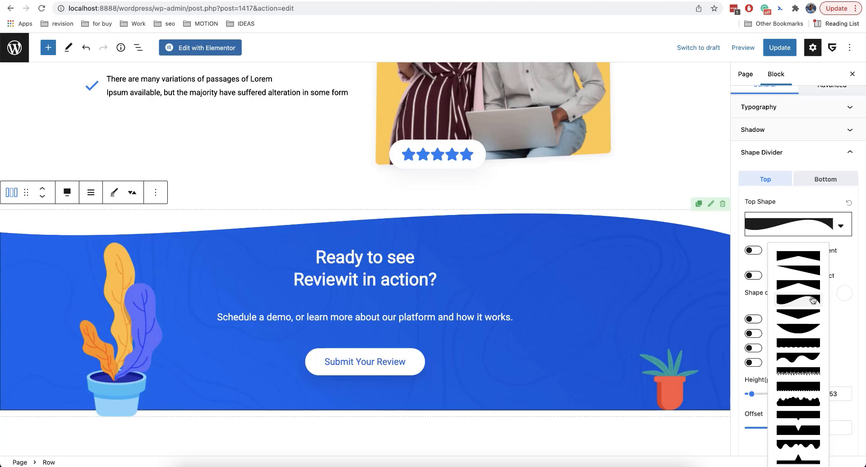
{"action": "scroll", "coordinate": [812, 299], "scroll_direction": "down", "scroll_amount": 5}
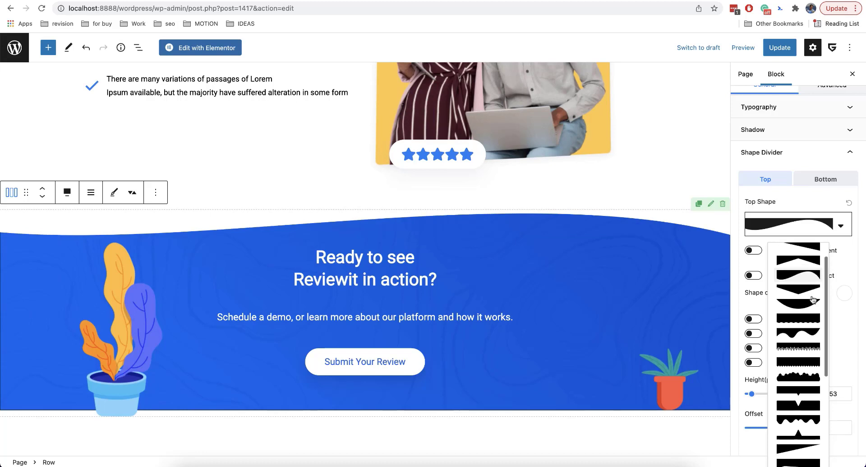
{"action": "scroll", "coordinate": [813, 299], "scroll_direction": "down", "scroll_amount": 4}
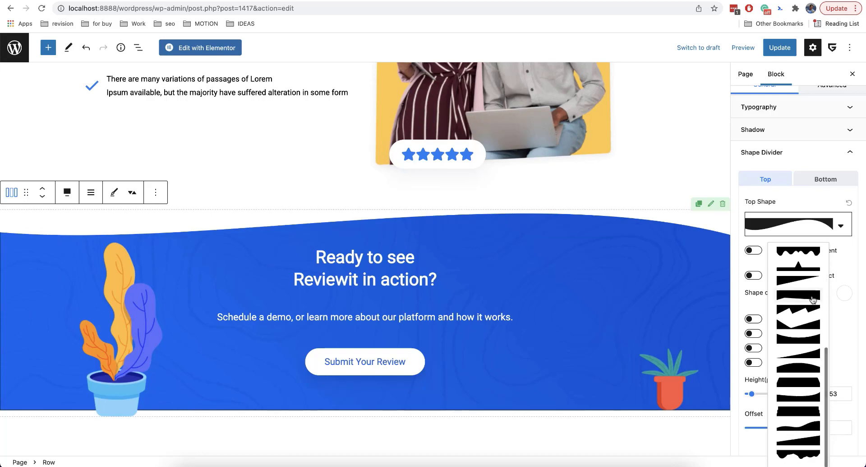
{"action": "left_click", "coordinate": [813, 299]}
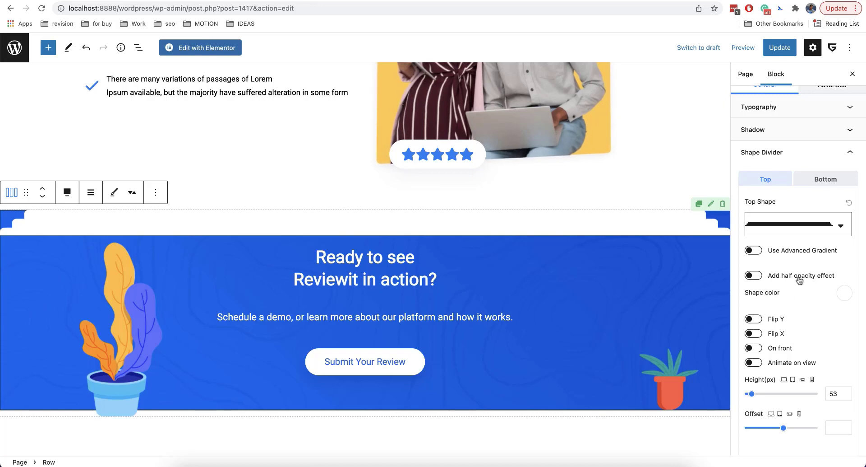
{"action": "left_click", "coordinate": [753, 276]}
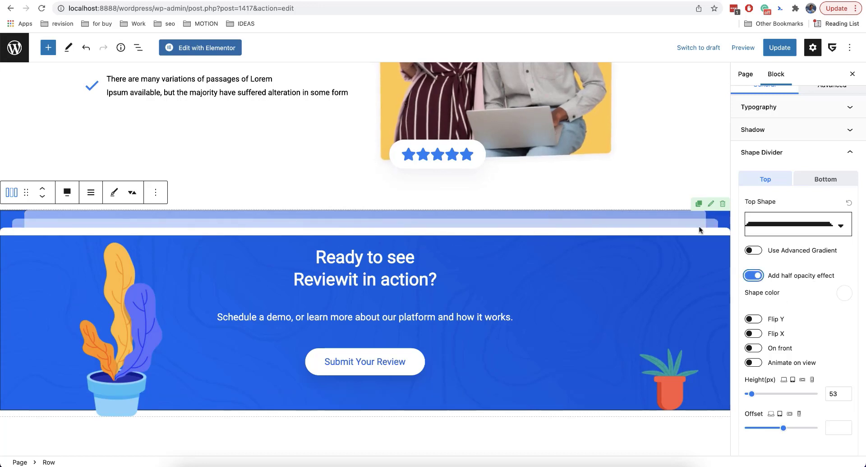
Compare the half opacity effect on the peak shapes and return the top divider to the stepped rounded-layer shape
{"action": "left_click", "coordinate": [767, 234]}
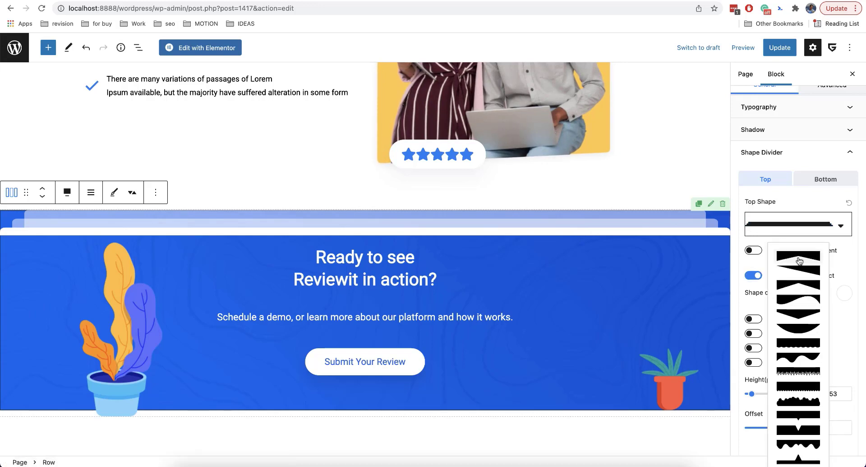
{"action": "left_click", "coordinate": [799, 260]}
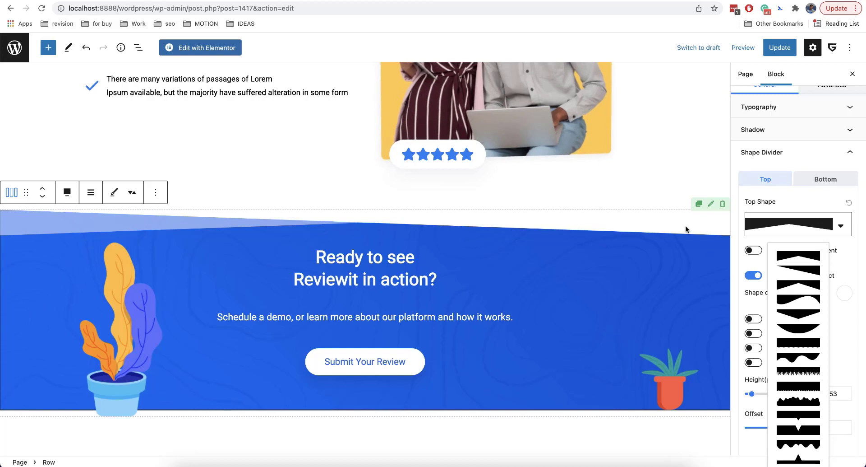
{"action": "left_click", "coordinate": [799, 284]}
{"action": "scroll", "coordinate": [799, 284], "scroll_direction": "down", "scroll_amount": 1}
{"action": "scroll", "coordinate": [799, 283], "scroll_direction": "down", "scroll_amount": 5}
{"action": "left_click", "coordinate": [797, 412]}
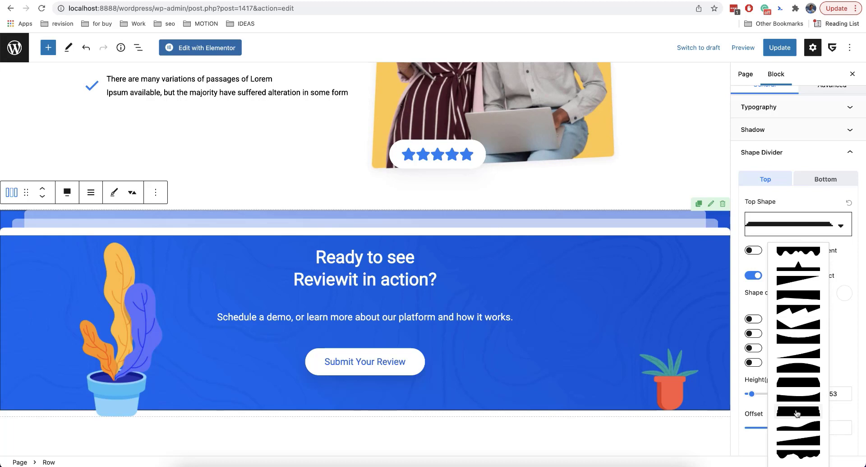
{"action": "left_click", "coordinate": [833, 348]}
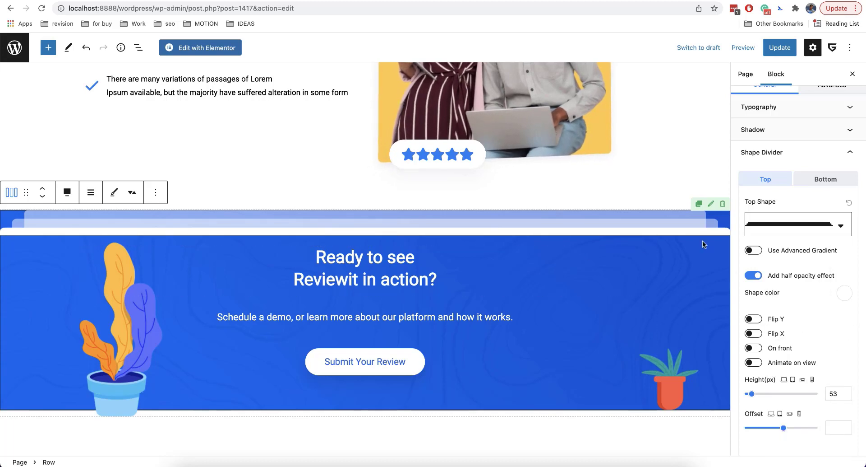
Turn on Flip X and Animate on view for the top divider, and undo the last changes
{"action": "left_click", "coordinate": [760, 336]}
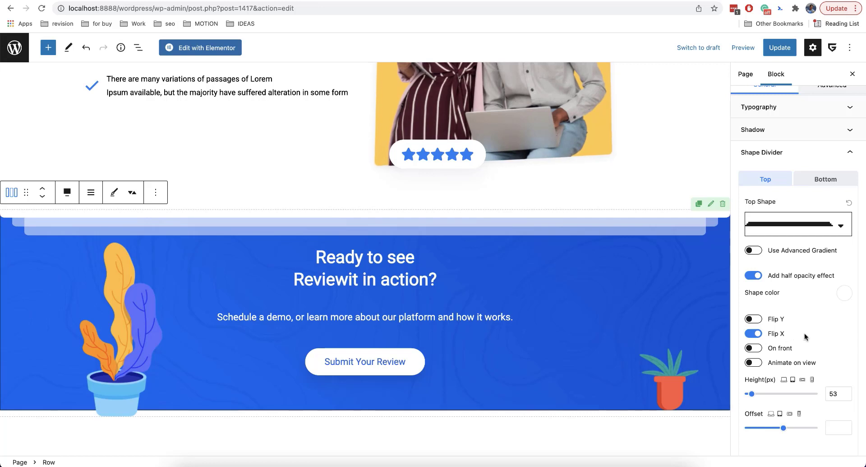
{"action": "left_click", "coordinate": [761, 364]}
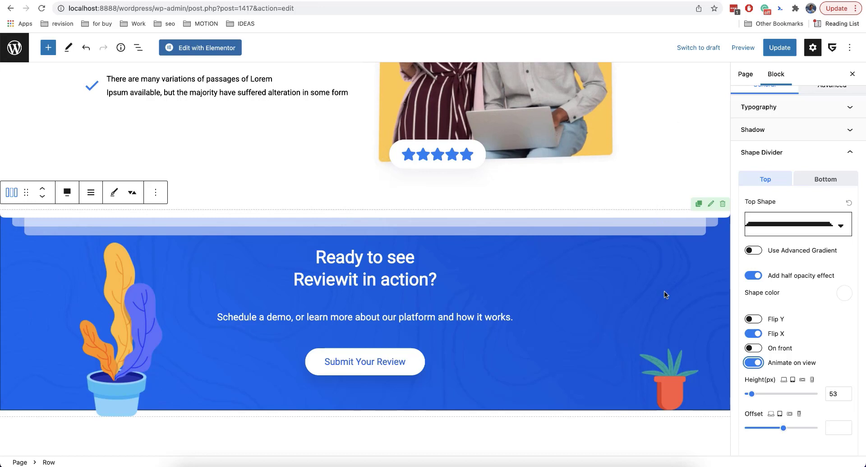
{"action": "key", "text": "super+z"}
{"action": "key", "text": "super+z"}
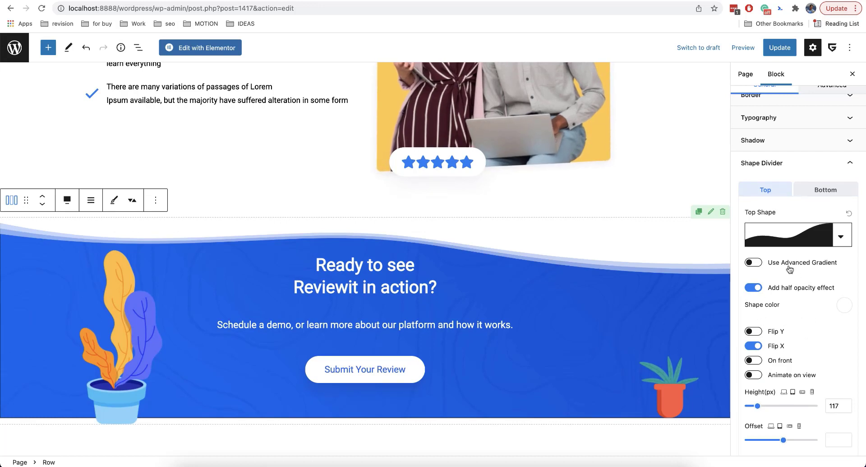
Enable Use Advanced Gradient for the top divider and change its shape to the rising curved wedge
{"action": "left_click", "coordinate": [761, 264]}
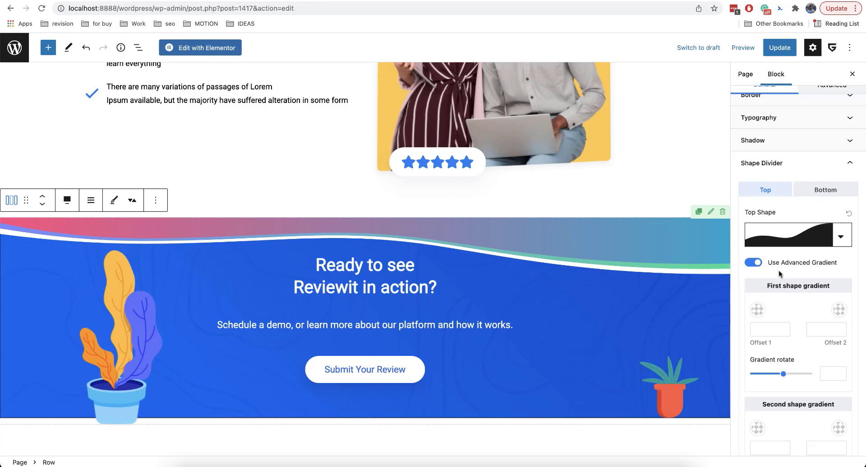
{"action": "scroll", "coordinate": [779, 270], "scroll_direction": "down", "scroll_amount": 1}
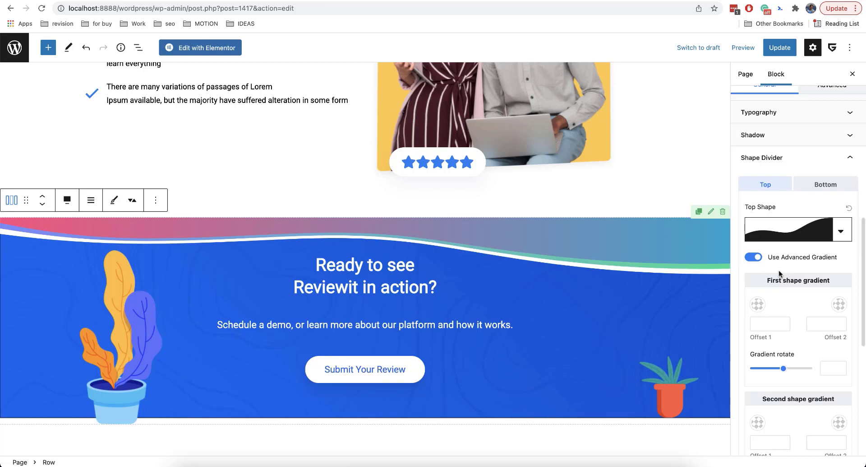
{"action": "left_click", "coordinate": [838, 231]}
{"action": "scroll", "coordinate": [799, 325], "scroll_direction": "down", "scroll_amount": 5}
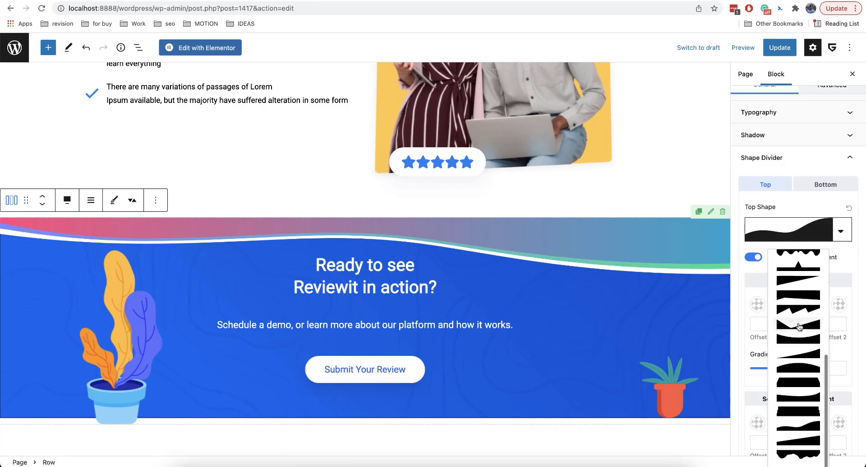
{"action": "left_click", "coordinate": [801, 353]}
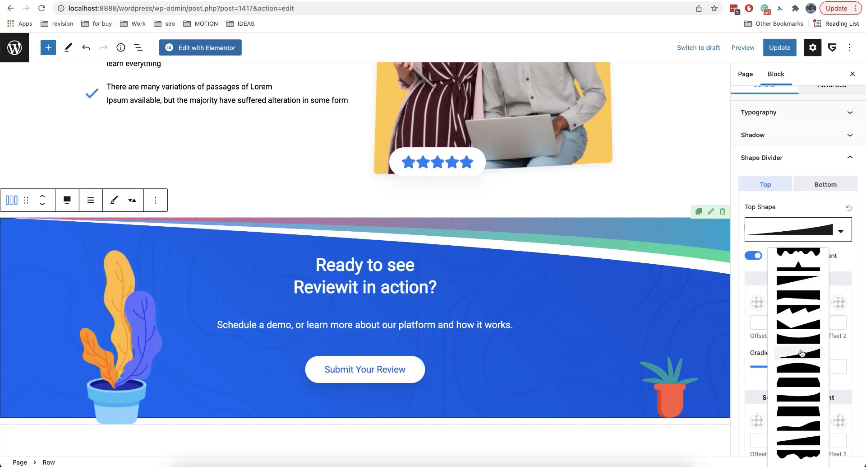
Change the top divider to the straight layered diagonal shape and turn off Flip X
{"action": "scroll", "coordinate": [799, 343], "scroll_direction": "up", "scroll_amount": 3}
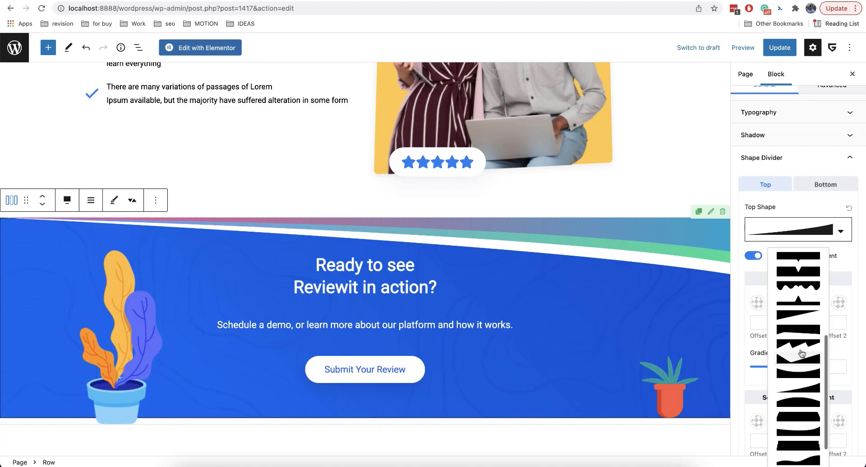
{"action": "left_click", "coordinate": [797, 332]}
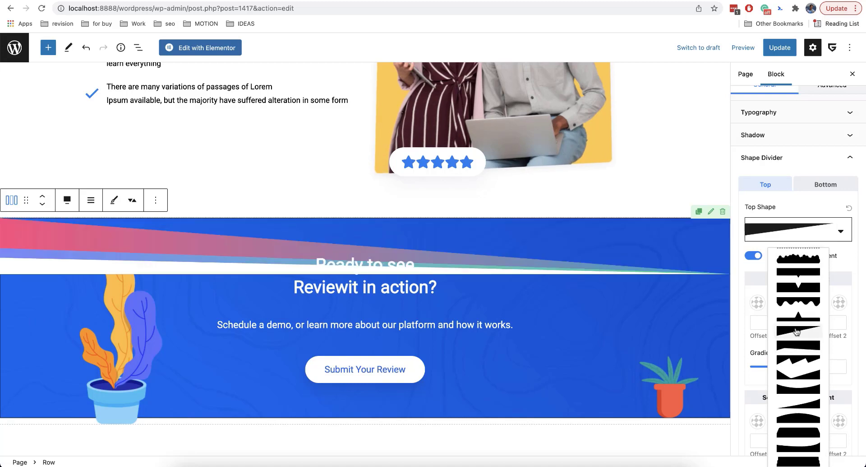
{"action": "left_click", "coordinate": [854, 269]}
{"action": "scroll", "coordinate": [814, 324], "scroll_direction": "down", "scroll_amount": 6}
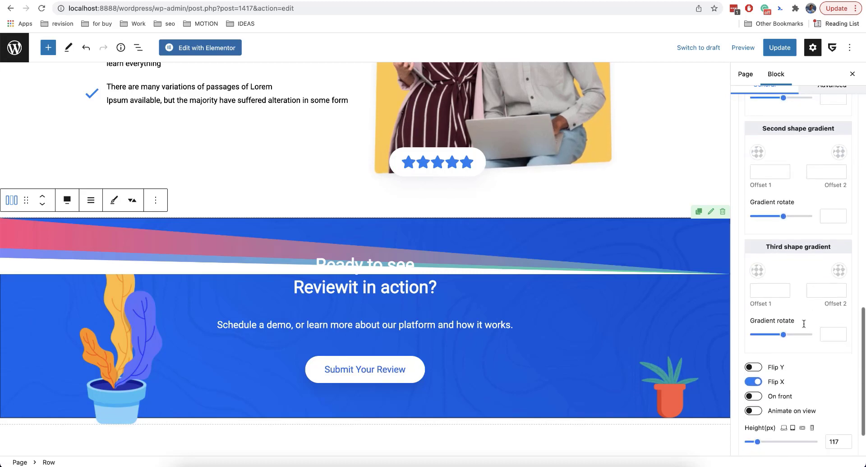
{"action": "left_click", "coordinate": [753, 381]}
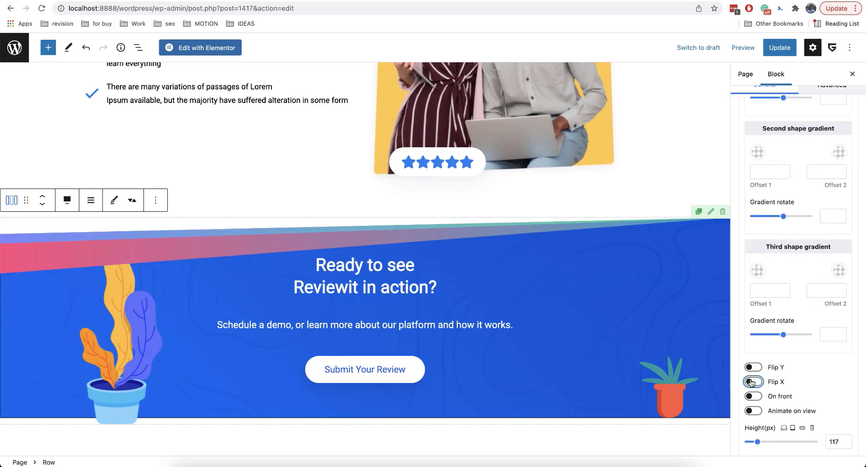
Set the first color of the second shape gradient to fully transparent black (#00000000) and try adjusting the divider's Offset
{"action": "scroll", "coordinate": [797, 305], "scroll_direction": "up", "scroll_amount": 5}
{"action": "scroll", "coordinate": [797, 306], "scroll_direction": "down", "scroll_amount": 1}
{"action": "left_click", "coordinate": [759, 315]}
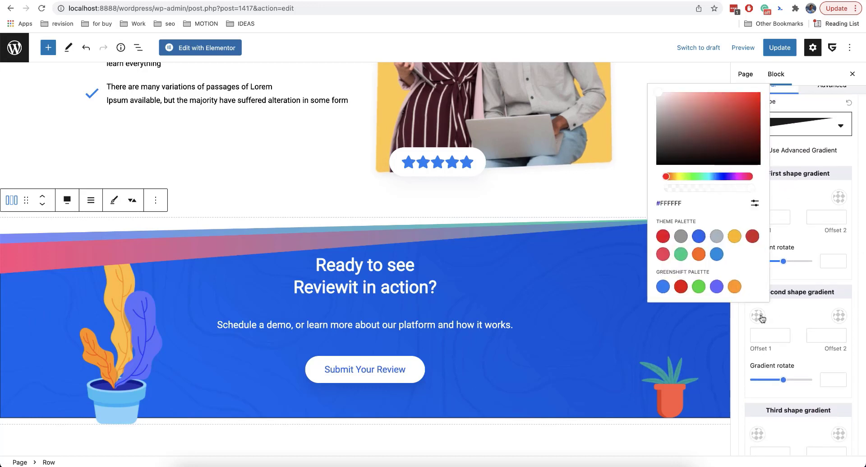
{"action": "mouse_move", "coordinate": [737, 128]}
{"action": "left_mouse_down"}
{"action": "mouse_move", "coordinate": [671, 118]}
{"action": "mouse_move", "coordinate": [659, 178]}
{"action": "left_mouse_up"}
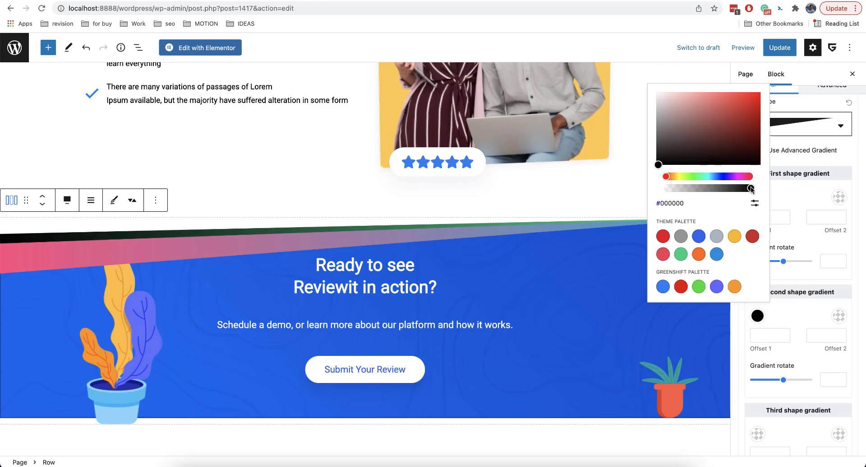
{"action": "left_click_drag", "start_coordinate": [752, 188], "coordinate": [658, 194]}
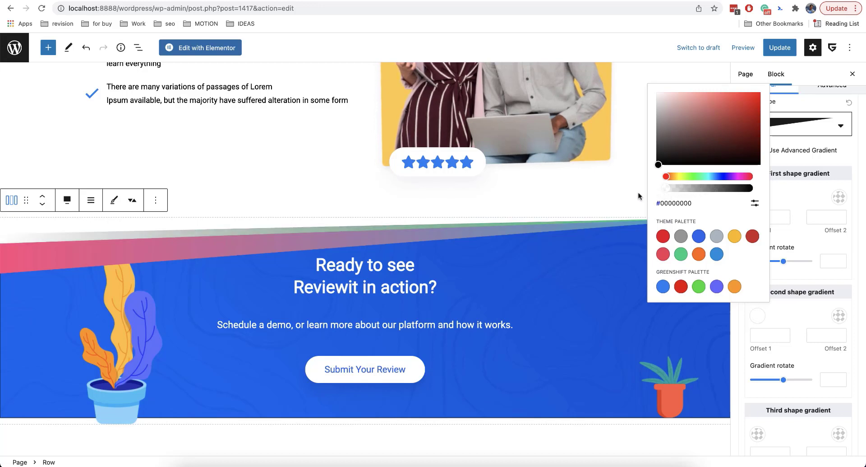
{"action": "left_click_drag", "start_coordinate": [696, 192], "coordinate": [644, 189]}
{"action": "left_click", "coordinate": [787, 307]}
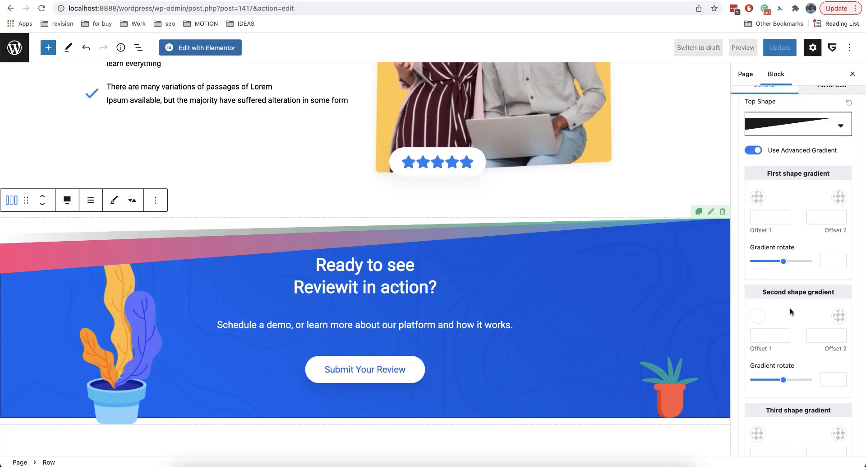
{"action": "scroll", "coordinate": [790, 307], "scroll_direction": "down", "scroll_amount": 5}
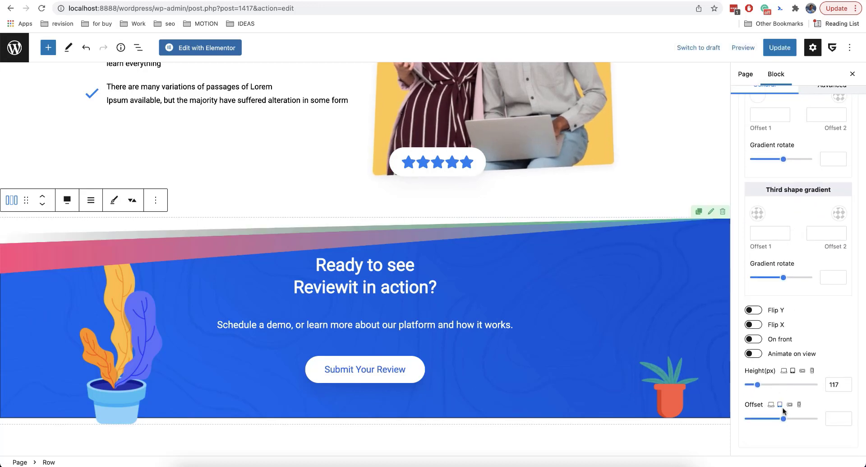
{"action": "left_click_drag", "start_coordinate": [784, 420], "coordinate": [787, 419]}
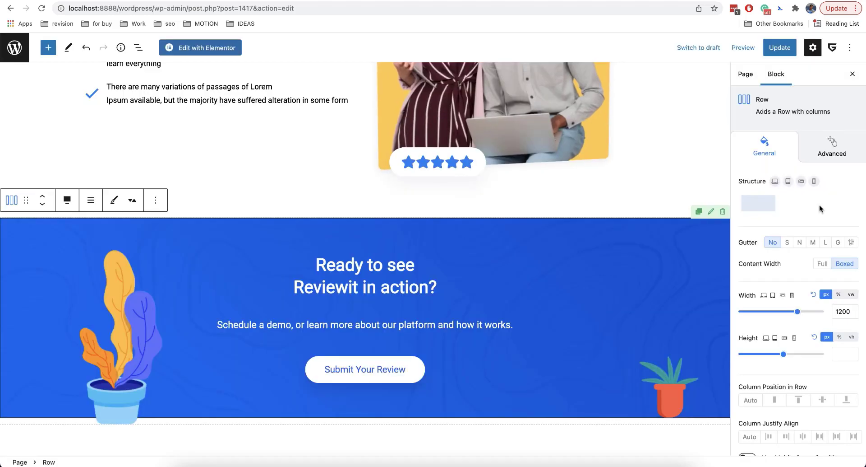
Open the row's advanced animation settings and set its animation type to Fade Up
{"action": "left_click", "coordinate": [830, 156]}
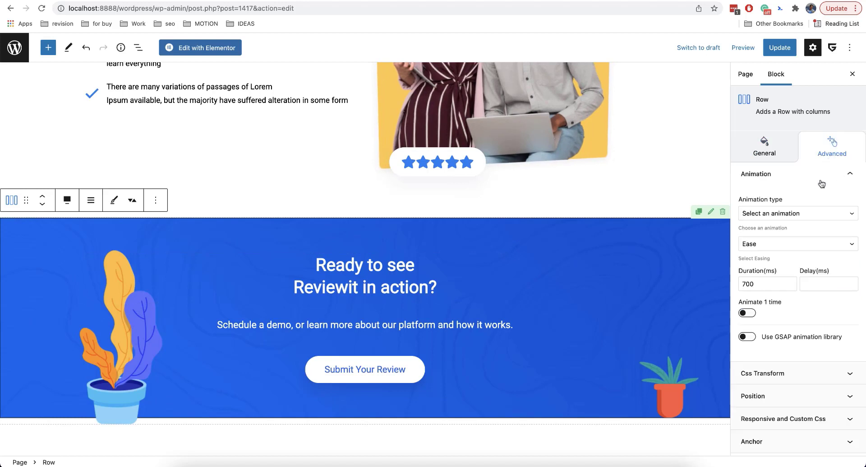
{"action": "scroll", "coordinate": [797, 186], "scroll_direction": "down", "scroll_amount": 1}
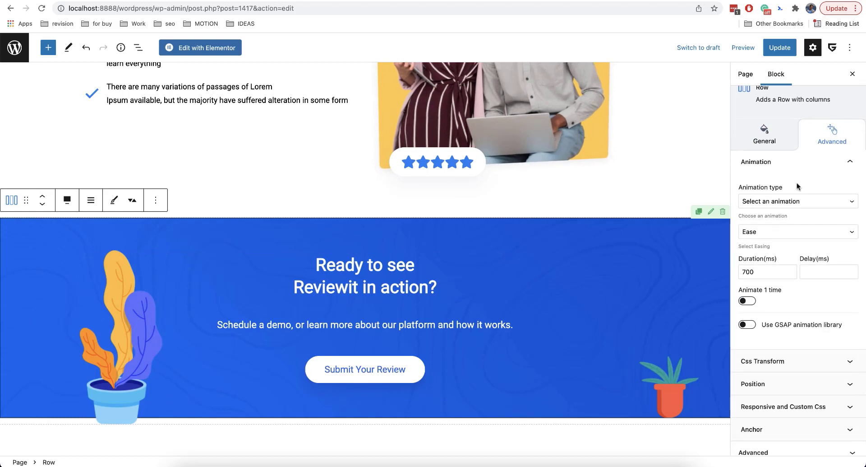
{"action": "left_click", "coordinate": [799, 201]}
{"action": "left_click", "coordinate": [804, 221]}
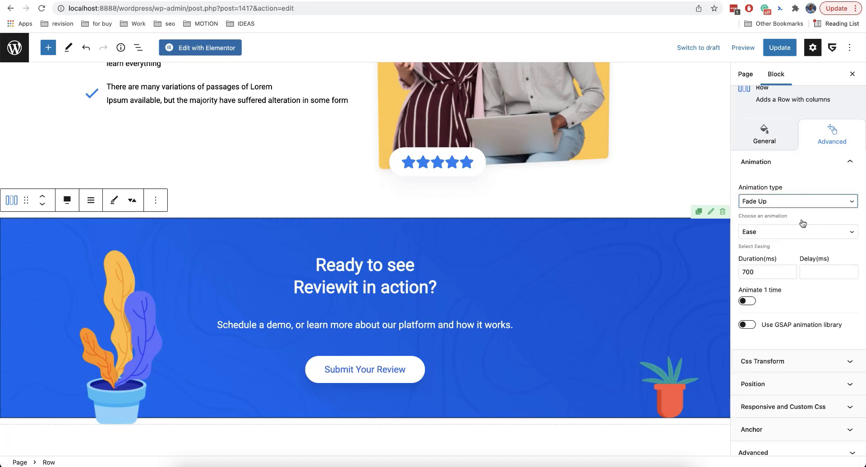
Set the row's animation type to Custom and its Y shift to 20
{"action": "left_click", "coordinate": [792, 203]}
{"action": "scroll", "coordinate": [792, 204], "scroll_direction": "down", "scroll_amount": 2}
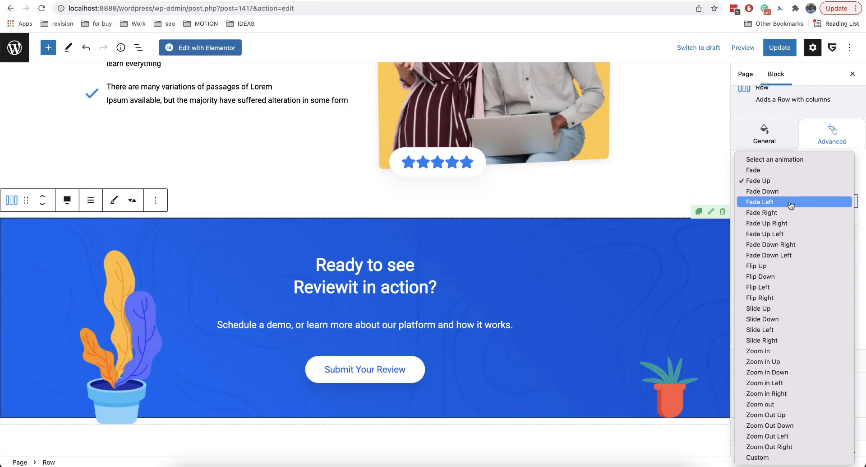
{"action": "left_click", "coordinate": [758, 457]}
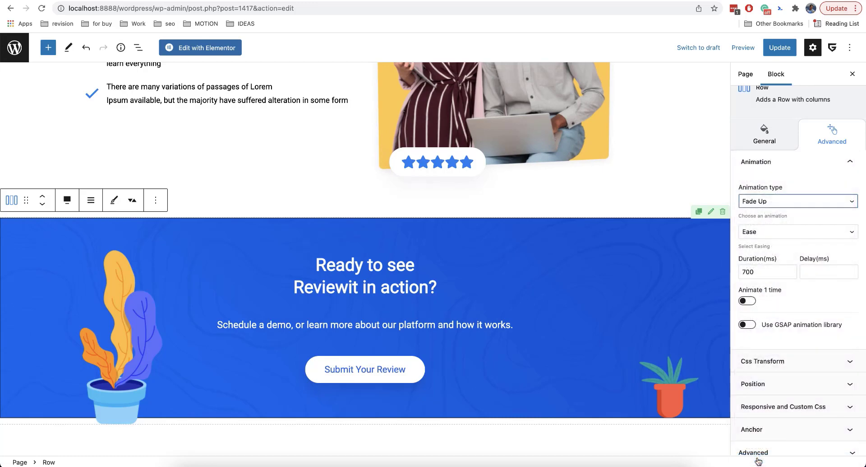
{"action": "scroll", "coordinate": [806, 310], "scroll_direction": "down", "scroll_amount": 2}
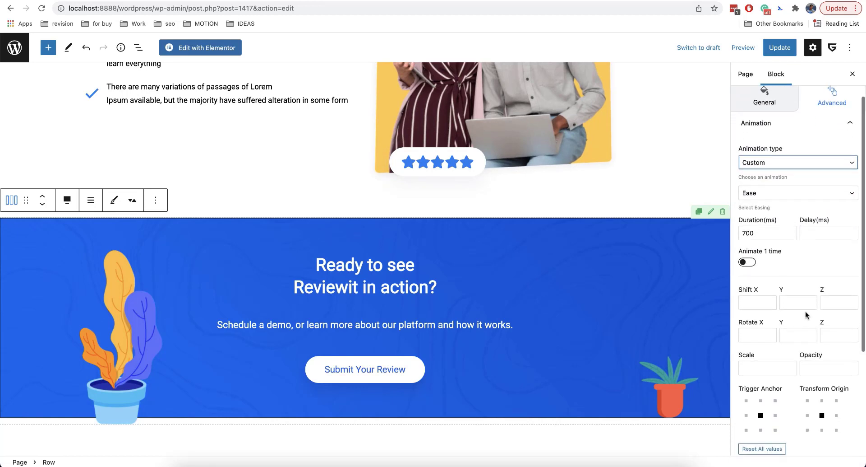
{"action": "left_click", "coordinate": [794, 289]}
{"action": "type", "text": "20"}
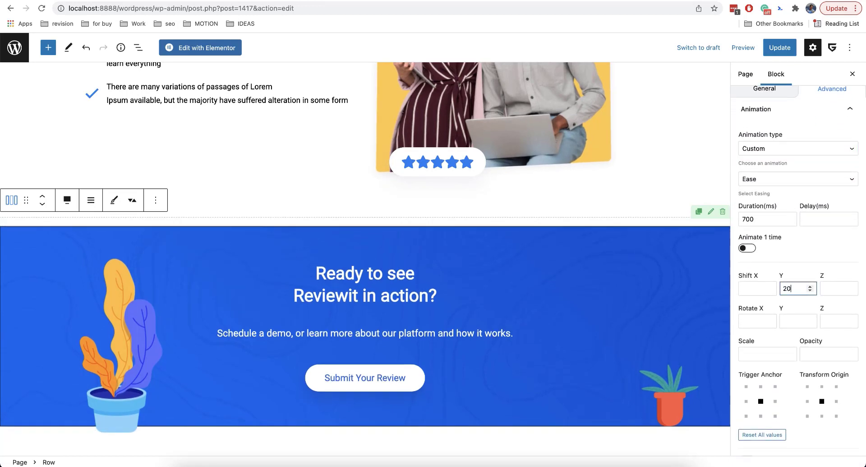
Set the custom animation's Rotate X to -50 and its Opacity to 0
{"action": "left_click", "coordinate": [755, 321]}
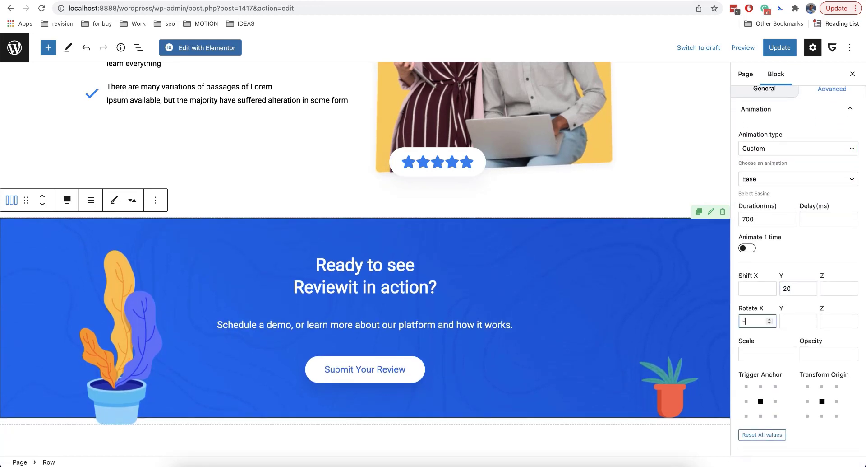
{"action": "type", "text": "-50"}
{"action": "left_click", "coordinate": [810, 355]}
{"action": "type", "text": "0"}
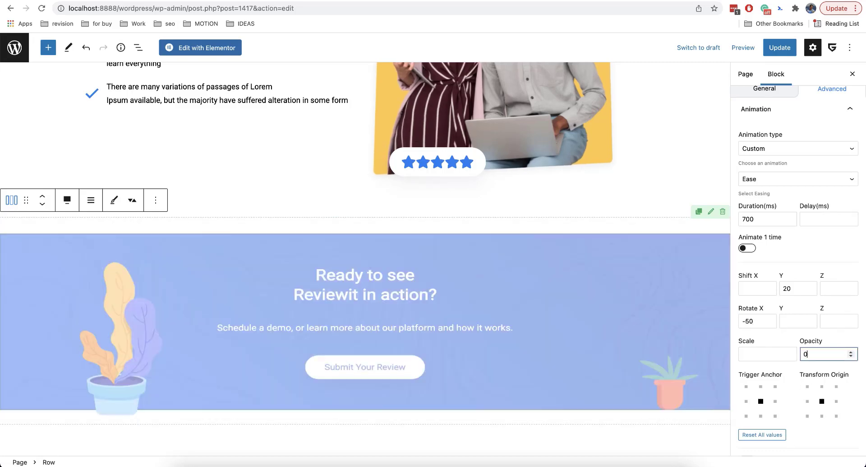
Set the animation's transform origin to top center, with Scale 0,4, a duration of 900 ms and a delay of 300 ms
{"action": "left_click", "coordinate": [822, 416]}
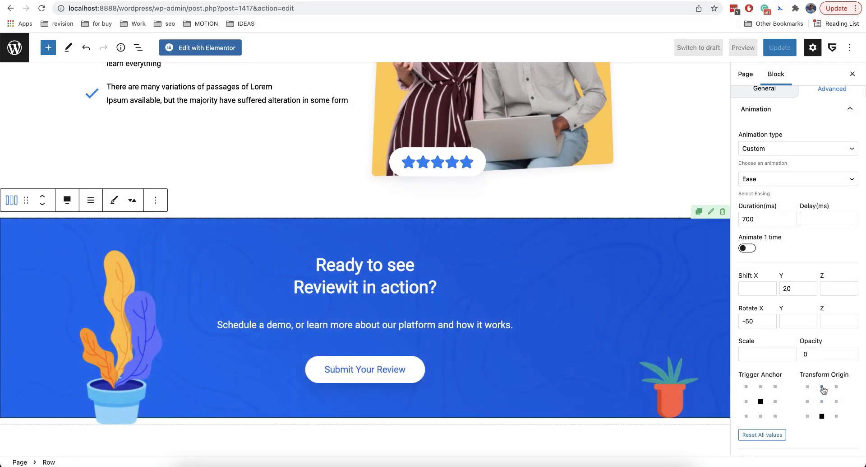
{"action": "left_click", "coordinate": [822, 387]}
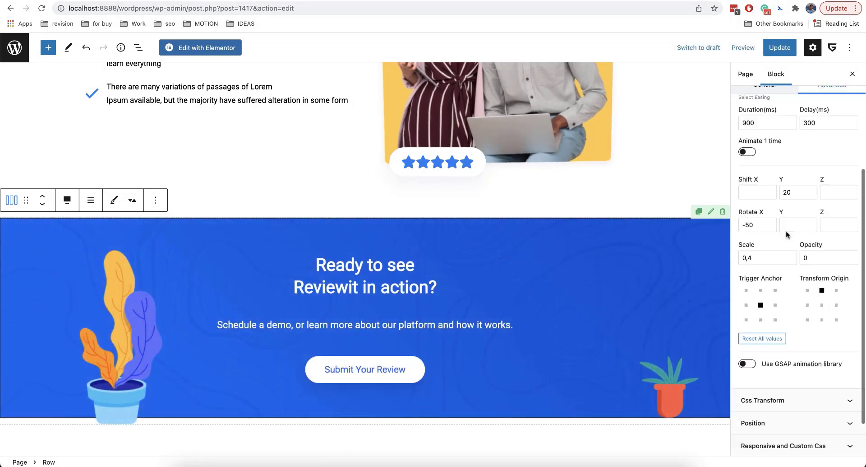
{"action": "scroll", "coordinate": [786, 231], "scroll_direction": "up", "scroll_amount": 2}
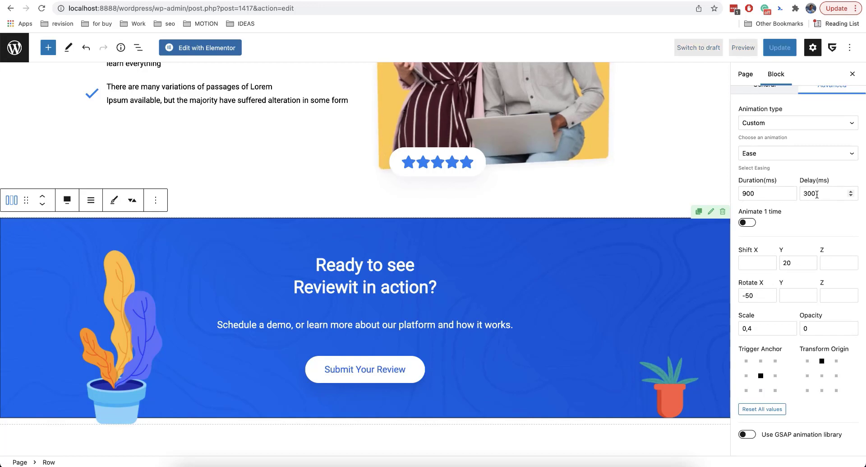
{"action": "scroll", "coordinate": [803, 225], "scroll_direction": "down", "scroll_amount": 1}
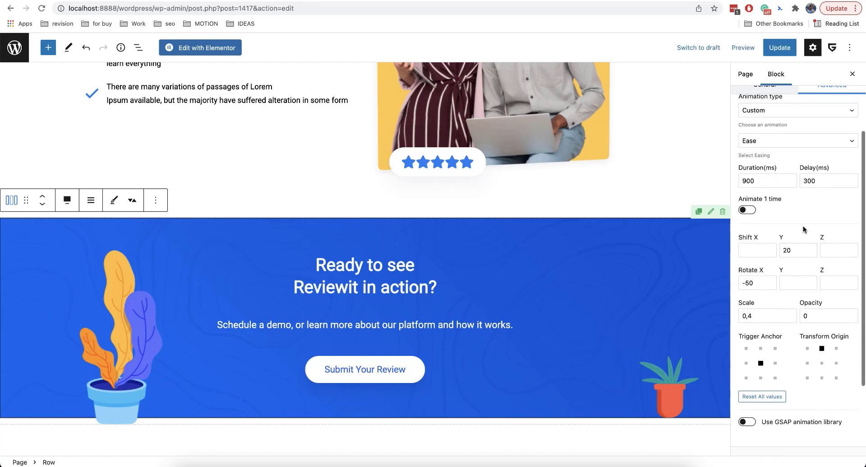
{"action": "scroll", "coordinate": [803, 226], "scroll_direction": "up", "scroll_amount": 1}
Set the animation's easing to ease-in-cubic with a duration of 1000 ms and a Scale of 0,8
{"action": "left_click", "coordinate": [785, 154]}
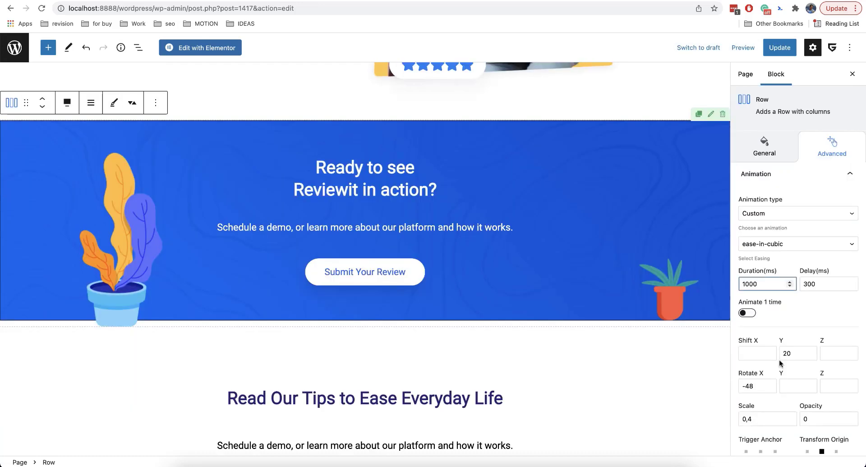
{"action": "scroll", "coordinate": [780, 360], "scroll_direction": "down", "scroll_amount": 2}
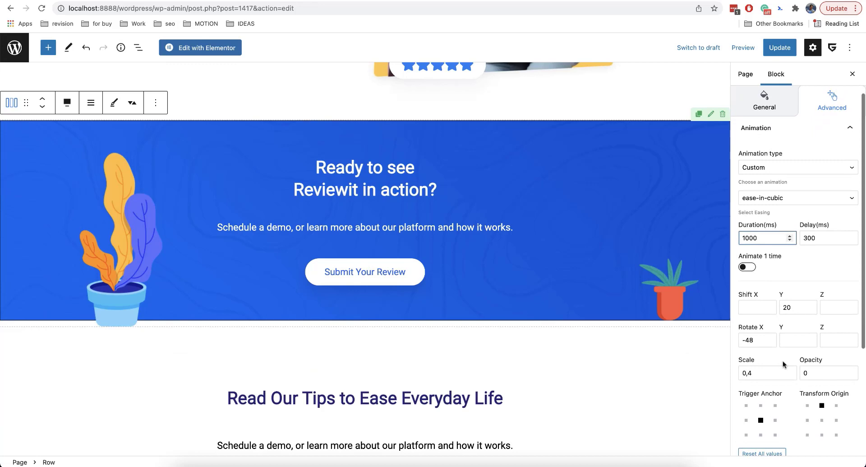
{"action": "left_click", "coordinate": [790, 371]}
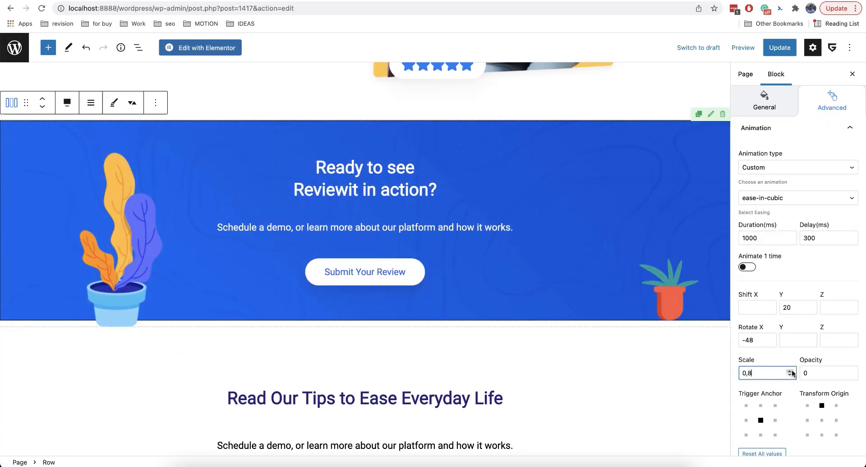
Clear the animation's Rotate X value and set its duration to 750 ms
{"action": "left_click", "coordinate": [760, 339]}
{"action": "key", "text": "BackSpace"}
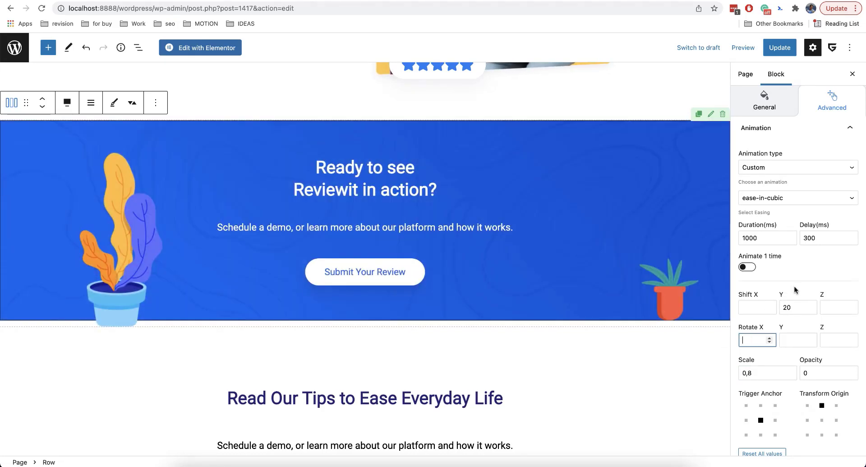
{"action": "left_click", "coordinate": [790, 240]}
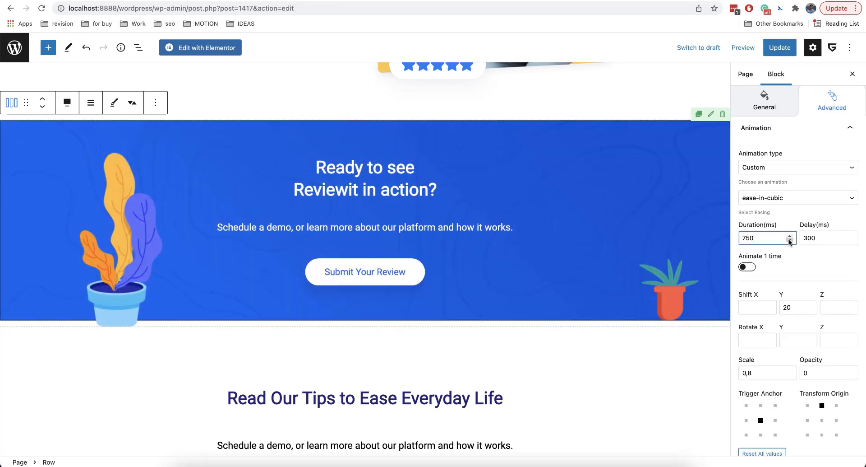
Enable the GSAP animation library for the row and enable child animations
{"action": "scroll", "coordinate": [810, 320], "scroll_direction": "down", "scroll_amount": 3}
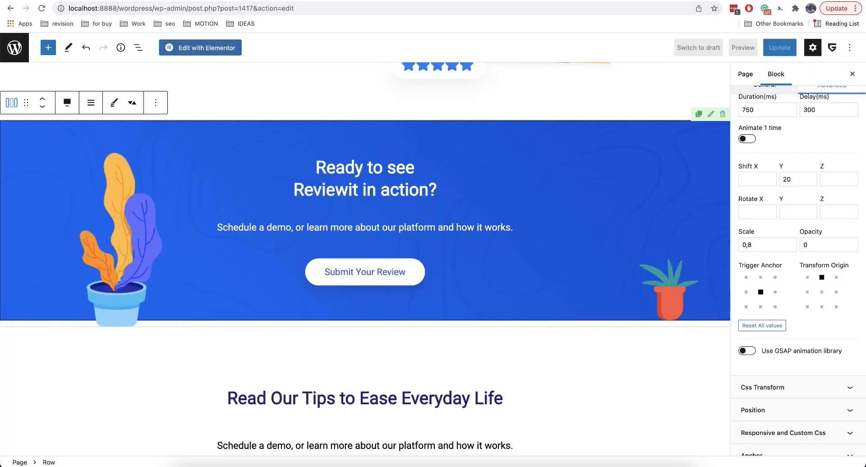
{"action": "left_click", "coordinate": [748, 350]}
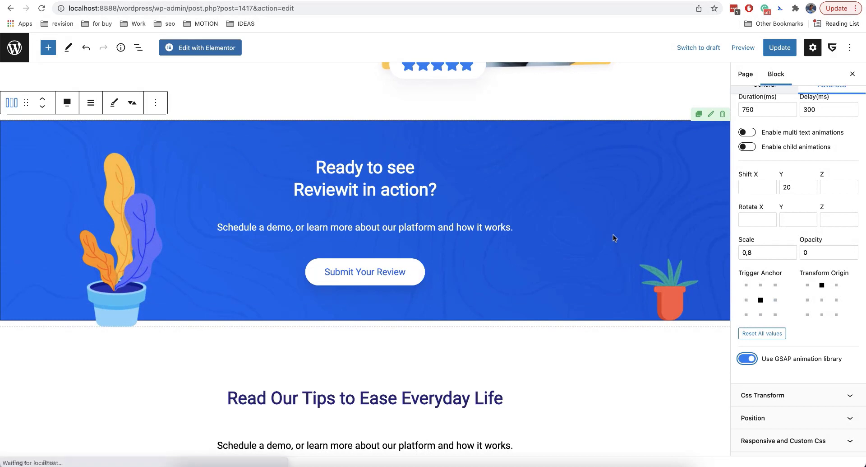
{"action": "scroll", "coordinate": [778, 315], "scroll_direction": "up", "scroll_amount": 4}
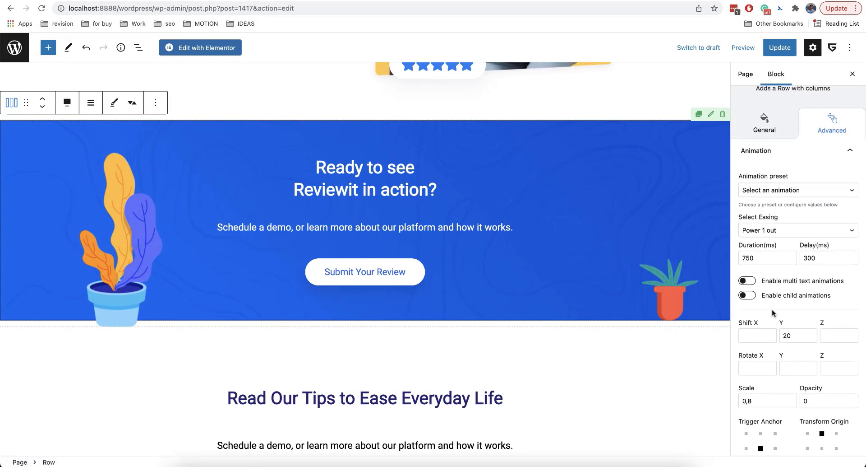
{"action": "left_click", "coordinate": [748, 295]}
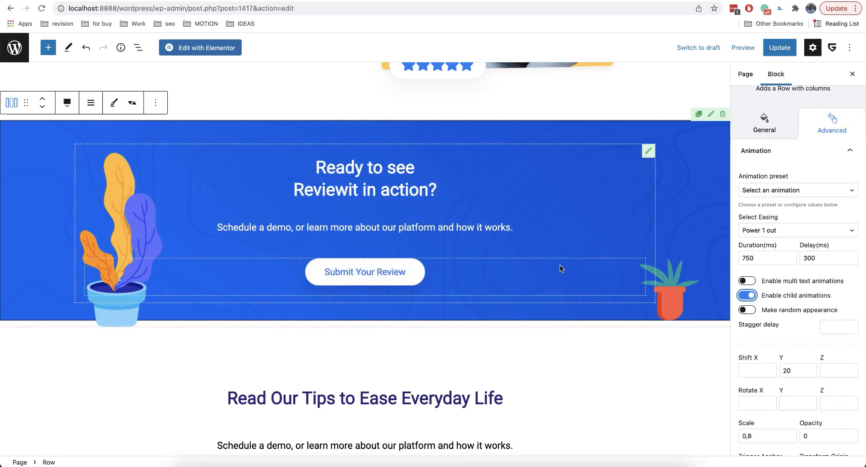
Review the Greenshift Animations blocks in the block library and the animated sections of the reviewit.wpsoul.net demo homepage
{"action": "left_click", "coordinate": [48, 47]}
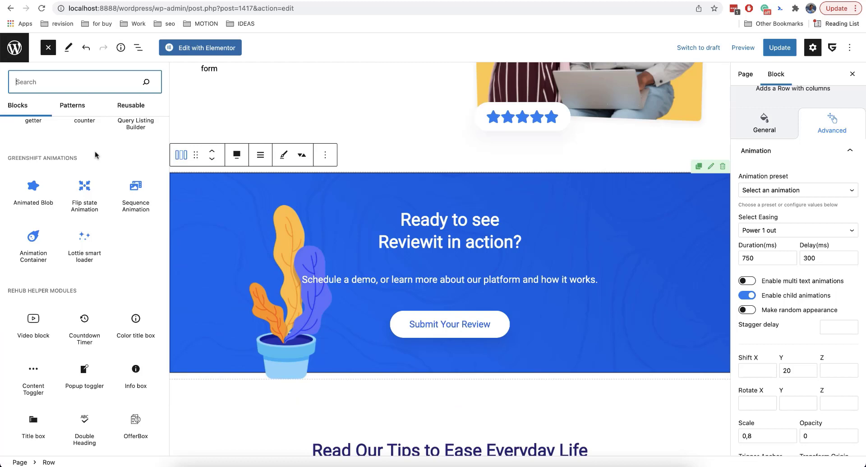
{"action": "left_click", "coordinate": [33, 235]}
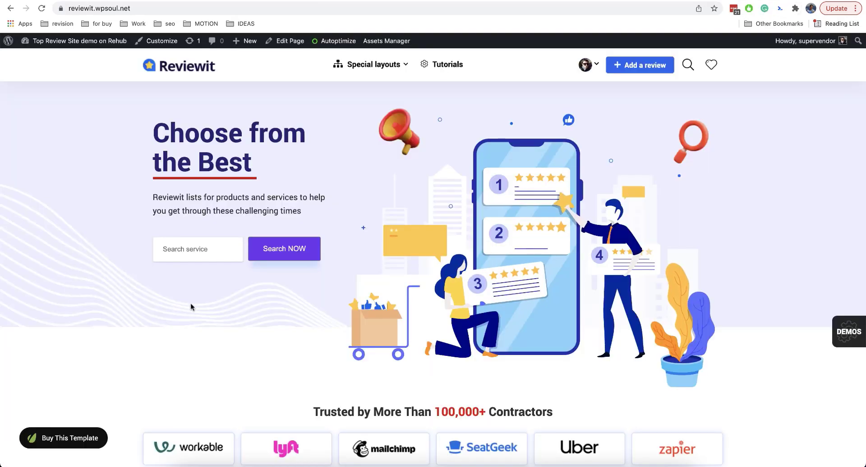
{"action": "scroll", "coordinate": [191, 303], "scroll_direction": "down", "scroll_amount": 10}
{"action": "scroll", "coordinate": [191, 304], "scroll_direction": "down", "scroll_amount": 7}
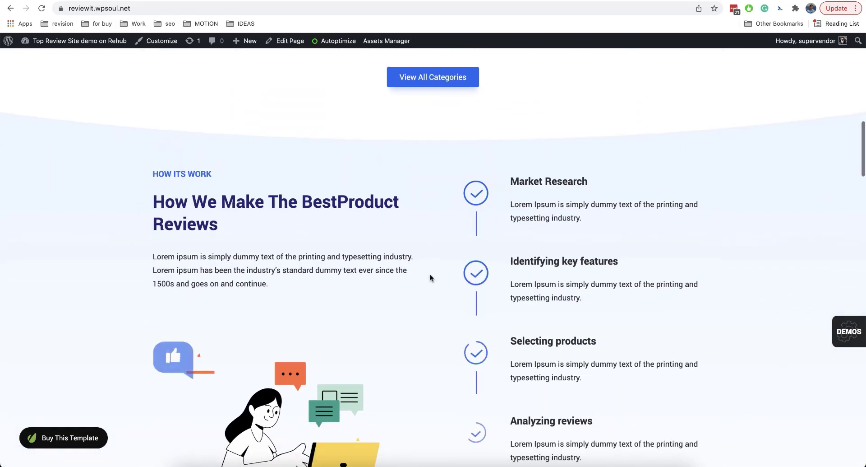
{"action": "scroll", "coordinate": [430, 277], "scroll_direction": "down", "scroll_amount": 10}
{"action": "scroll", "coordinate": [430, 277], "scroll_direction": "down", "scroll_amount": 10}
{"action": "scroll", "coordinate": [430, 278], "scroll_direction": "down", "scroll_amount": 10}
{"action": "scroll", "coordinate": [430, 275], "scroll_direction": "down", "scroll_amount": 10}
{"action": "scroll", "coordinate": [431, 279], "scroll_direction": "down", "scroll_amount": 6}
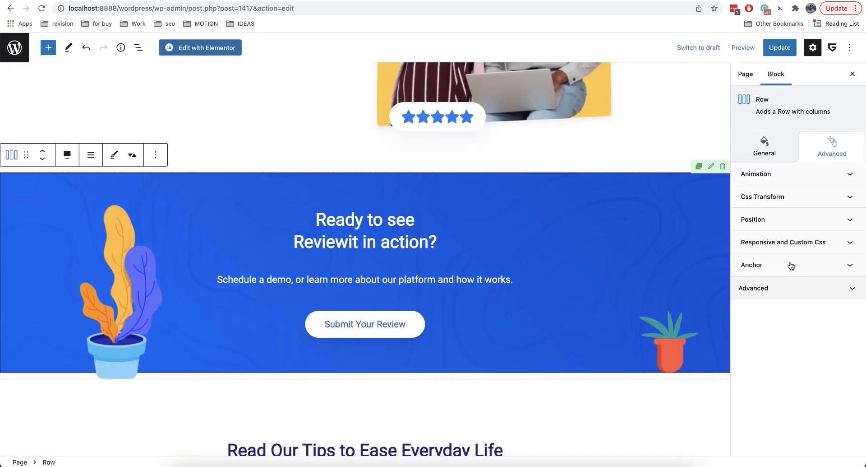
Open the row's Css Transform settings and examine the transition, easing, shift, scale, rotate and opacity options
{"action": "left_click", "coordinate": [763, 198]}
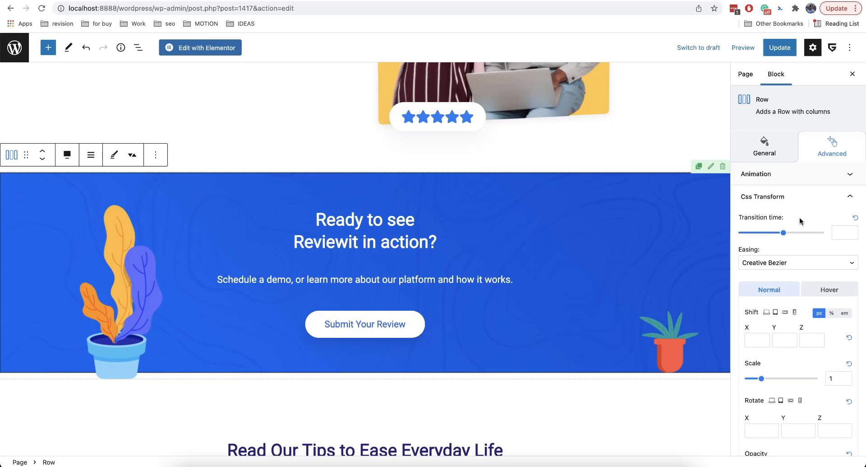
{"action": "scroll", "coordinate": [800, 217], "scroll_direction": "down", "scroll_amount": 2}
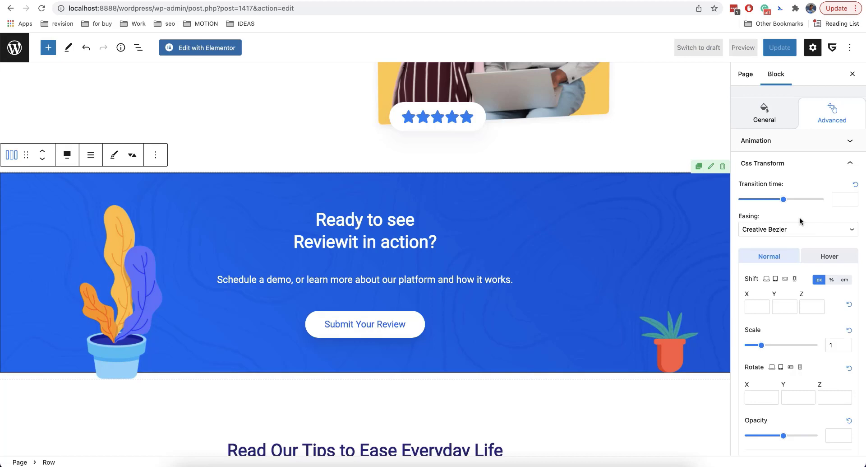
{"action": "scroll", "coordinate": [800, 220], "scroll_direction": "down", "scroll_amount": 1}
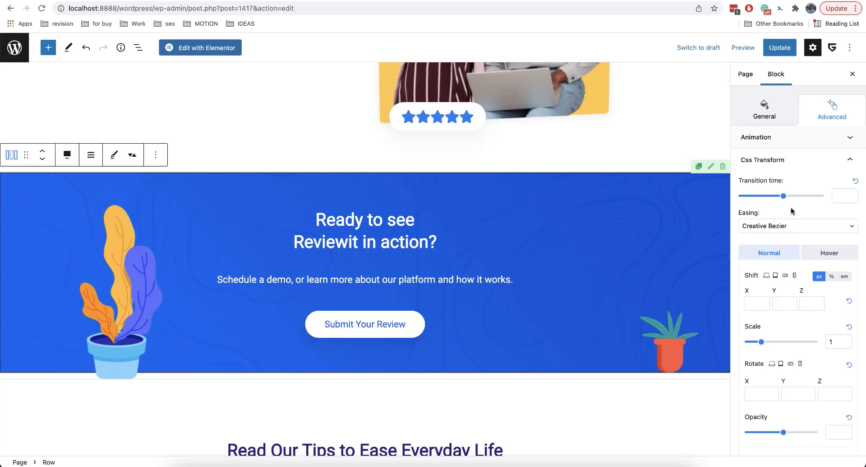
Open the row's general Spacing settings and try a bottom padding of 150 px
{"action": "left_click", "coordinate": [751, 121]}
{"action": "scroll", "coordinate": [788, 203], "scroll_direction": "down", "scroll_amount": 5}
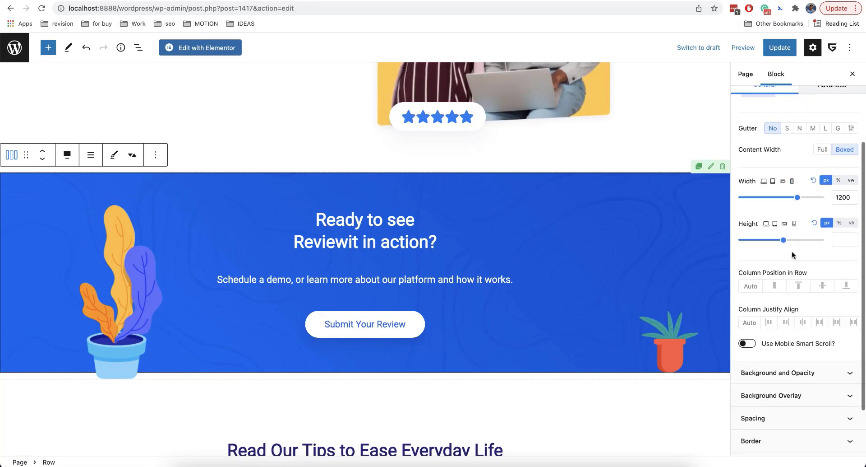
{"action": "left_click", "coordinate": [773, 352]}
{"action": "scroll", "coordinate": [775, 353], "scroll_direction": "down", "scroll_amount": 1}
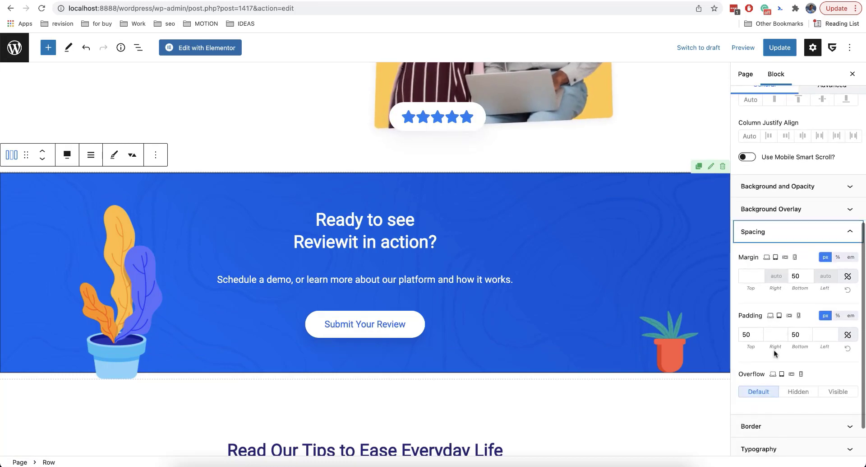
{"action": "scroll", "coordinate": [595, 381], "scroll_direction": "down", "scroll_amount": 2}
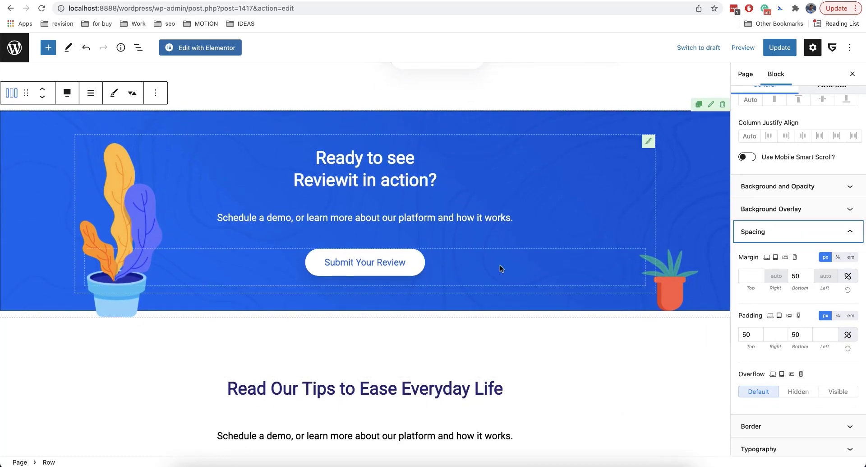
{"action": "scroll", "coordinate": [500, 266], "scroll_direction": "up", "scroll_amount": 3}
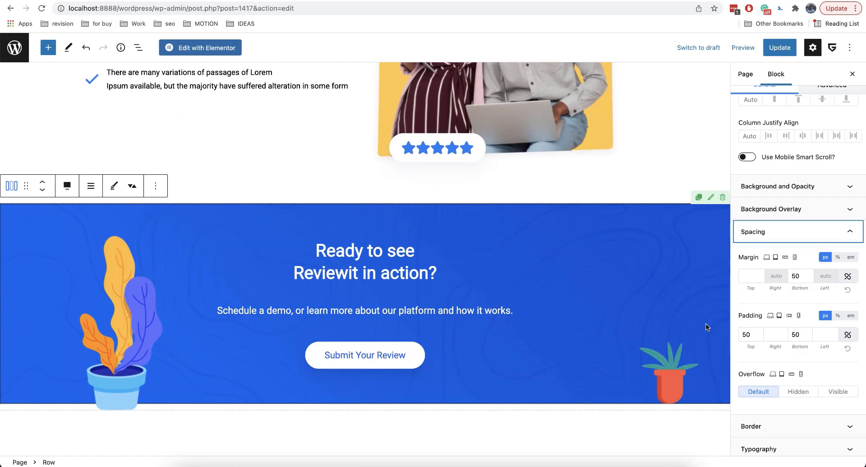
{"action": "left_click", "coordinate": [793, 333]}
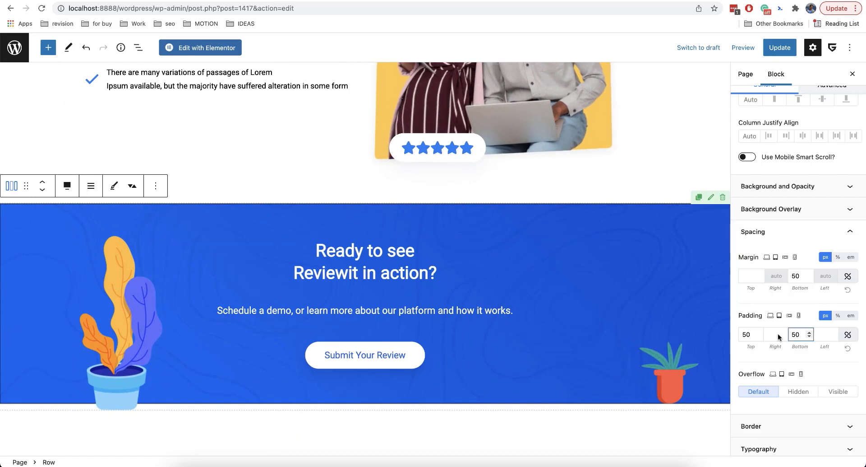
{"action": "type", "text": "1"}
{"action": "scroll", "coordinate": [559, 332], "scroll_direction": "down", "scroll_amount": 3}
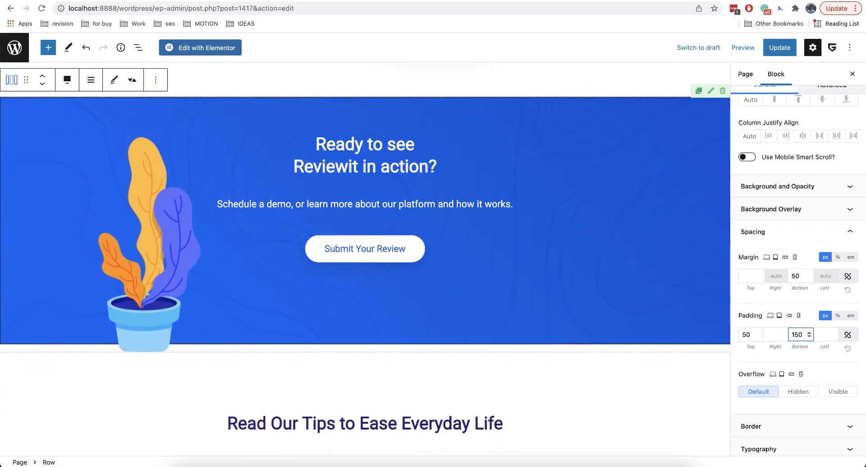
{"action": "key", "text": "BackSpace"}
Try a bottom margin of 150 px on the row to compare it with padding
{"action": "left_click", "coordinate": [790, 275]}
{"action": "type", "text": "1"}
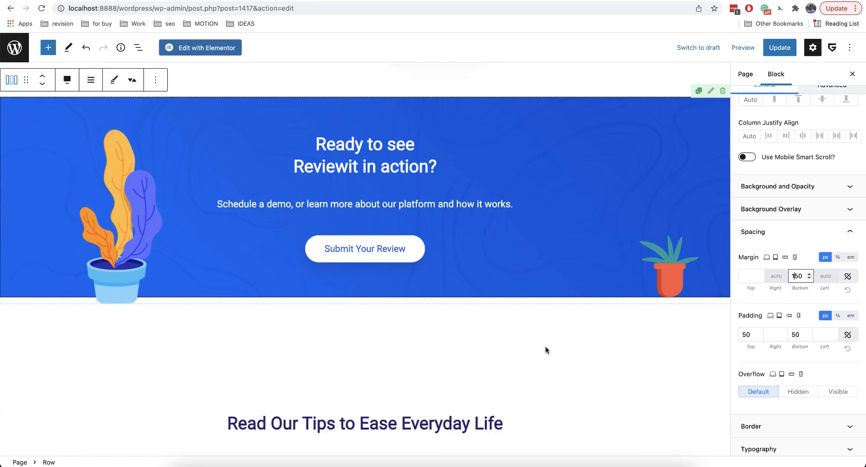
{"action": "scroll", "coordinate": [451, 330], "scroll_direction": "down", "scroll_amount": 2}
{"action": "key", "text": "BackSpace"}
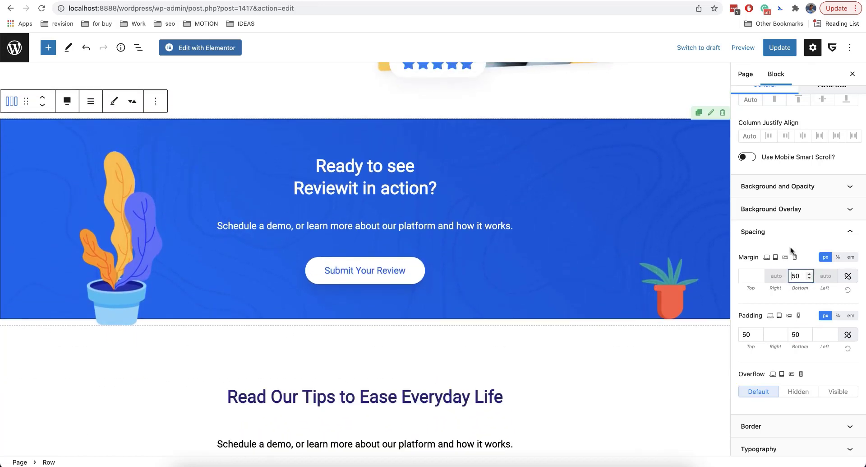
Return to the row's advanced Css Transform settings and review the shift, scale, rotate, opacity and perspective options
{"action": "scroll", "coordinate": [791, 251], "scroll_direction": "up", "scroll_amount": 6}
{"action": "left_click", "coordinate": [834, 157]}
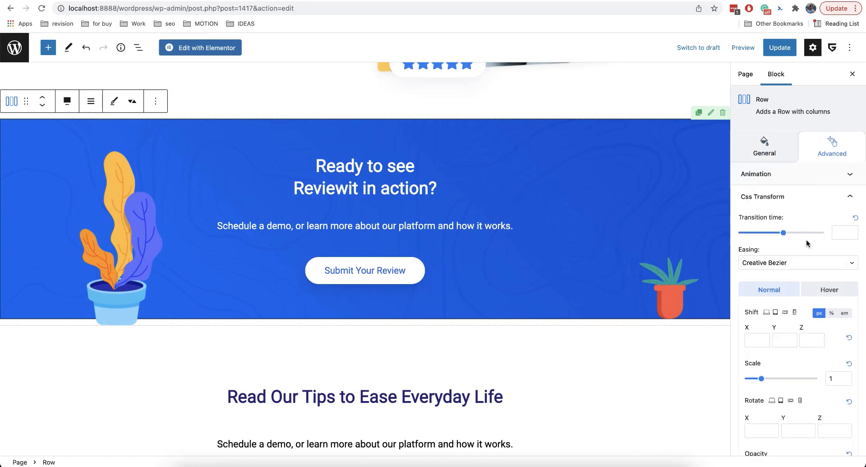
{"action": "scroll", "coordinate": [806, 240], "scroll_direction": "down", "scroll_amount": 2}
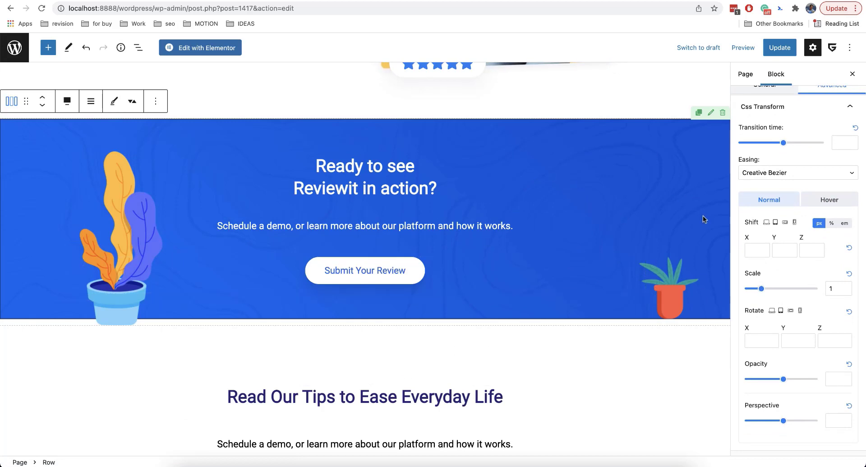
Try a Css Transform scale of 1.16 on the "Ready to see Reviewit in action?" heading in its normal state
{"action": "left_click", "coordinate": [540, 163]}
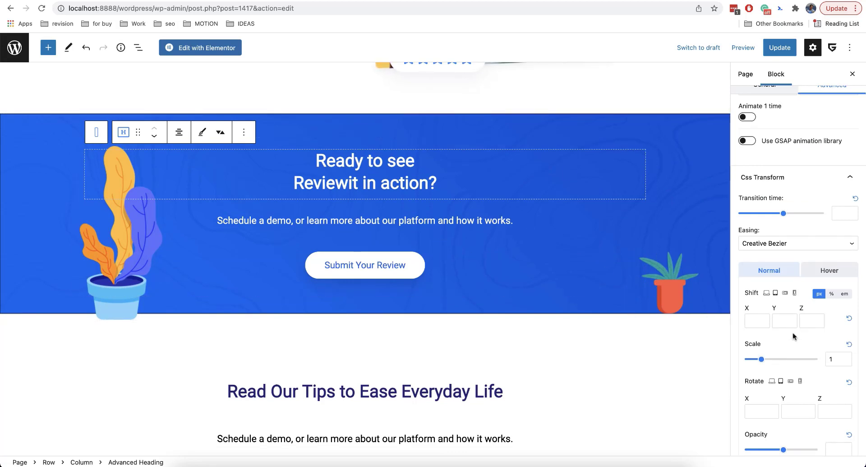
{"action": "scroll", "coordinate": [794, 316], "scroll_direction": "down", "scroll_amount": 1}
{"action": "left_click", "coordinate": [840, 342]}
{"action": "left_click", "coordinate": [847, 342]}
{"action": "left_click", "coordinate": [847, 341]}
{"action": "left_click", "coordinate": [847, 342]}
{"action": "left_click", "coordinate": [847, 341]}
{"action": "left_click", "coordinate": [847, 341]}
{"action": "left_click", "coordinate": [846, 342]}
{"action": "left_click", "coordinate": [847, 341]}
{"action": "left_click", "coordinate": [847, 341]}
{"action": "left_click", "coordinate": [847, 342]}
{"action": "left_click", "coordinate": [847, 342]}
{"action": "left_click", "coordinate": [847, 342]}
{"action": "left_click", "coordinate": [847, 342]}
{"action": "left_click", "coordinate": [847, 342]}
{"action": "left_click", "coordinate": [846, 342]}
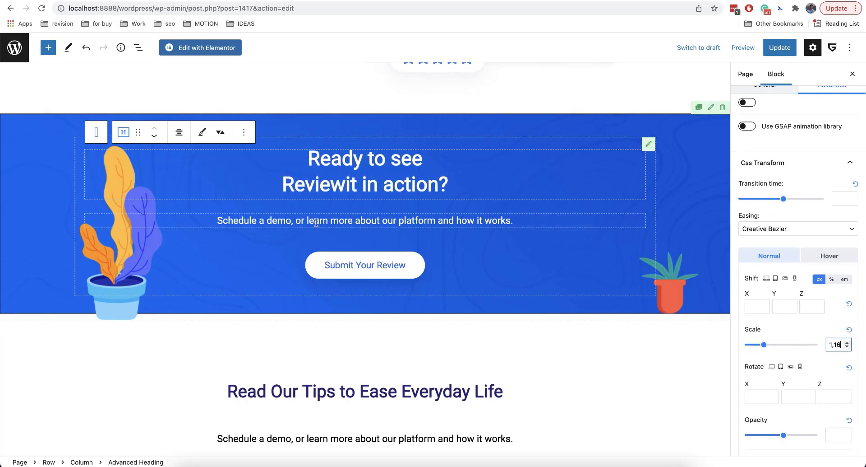
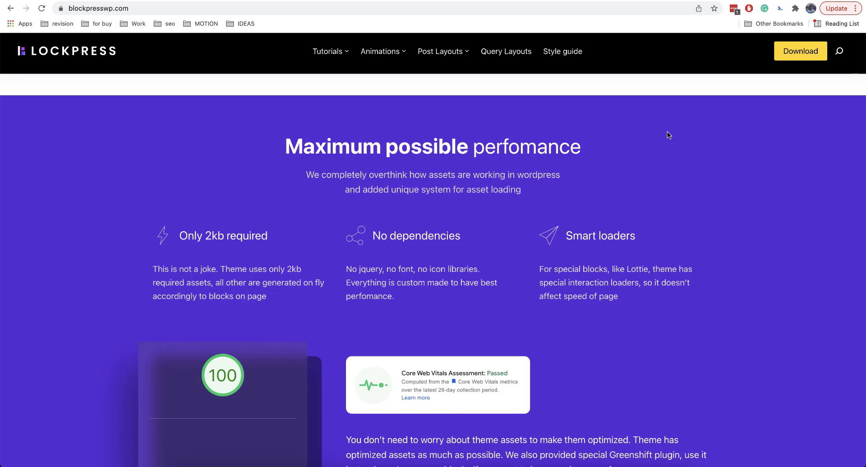
Switch to the blockpresswp.com homepage and examine the layered score card in its performance section
{"action": "scroll", "coordinate": [667, 132], "scroll_direction": "down", "scroll_amount": 3}
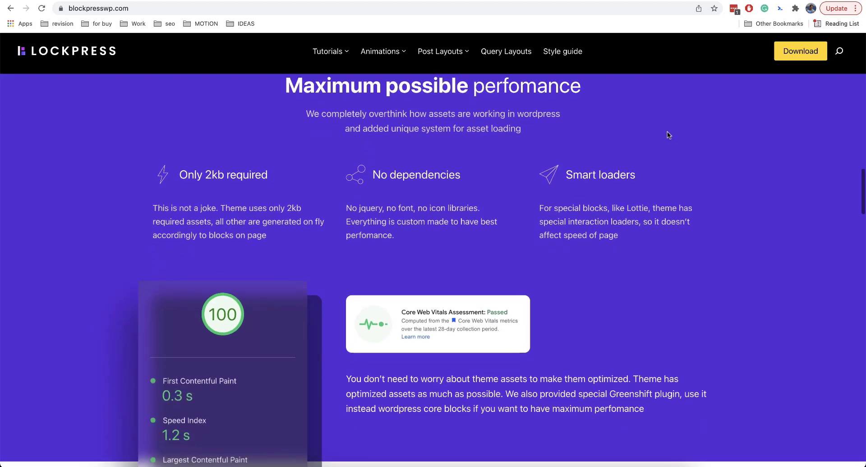
{"action": "scroll", "coordinate": [667, 132], "scroll_direction": "down", "scroll_amount": 2}
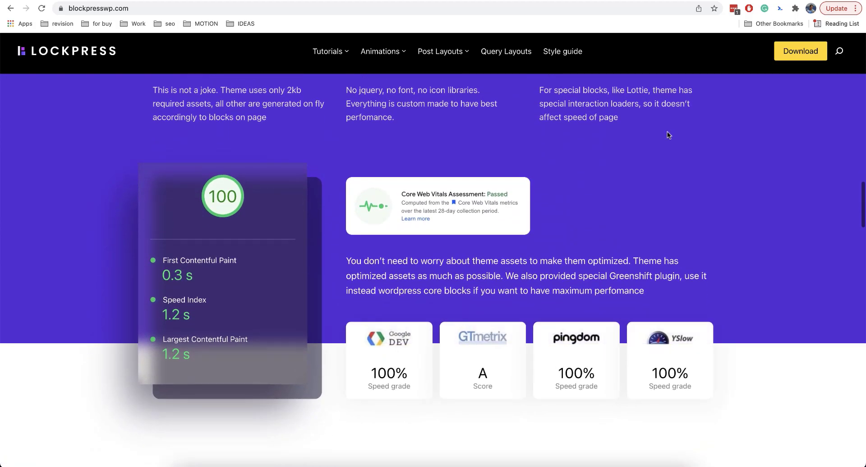
{"action": "scroll", "coordinate": [670, 221], "scroll_direction": "down", "scroll_amount": 1}
{"action": "scroll", "coordinate": [670, 220], "scroll_direction": "down", "scroll_amount": 1}
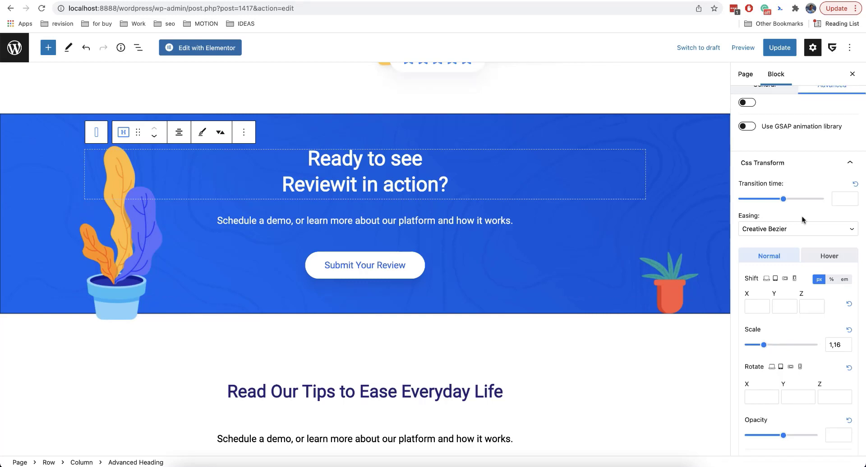
Reset the heading's normal-state Css Transform scale to its default
{"action": "scroll", "coordinate": [791, 214], "scroll_direction": "down", "scroll_amount": 2}
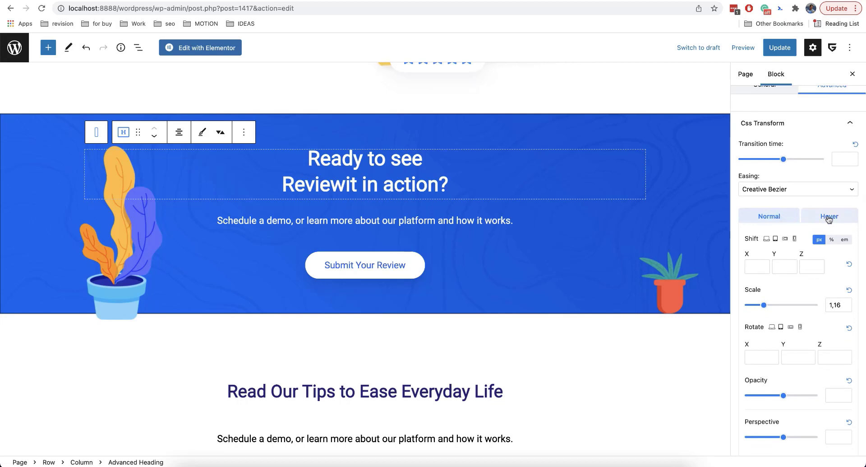
{"action": "scroll", "coordinate": [808, 234], "scroll_direction": "down", "scroll_amount": 2}
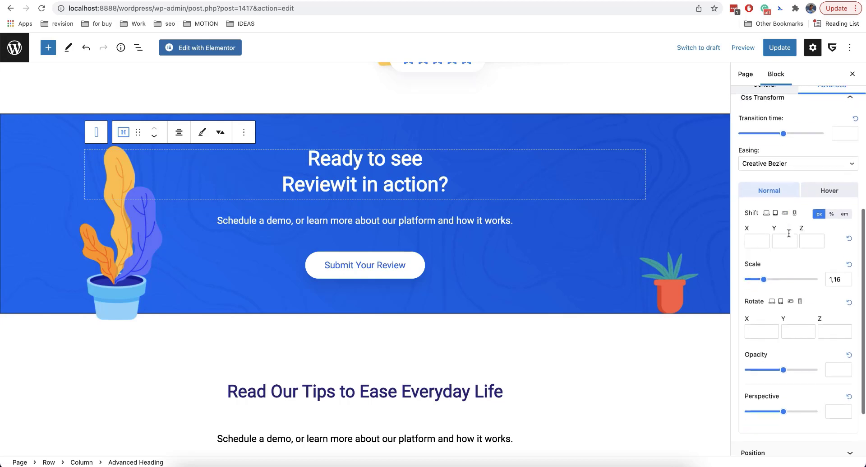
{"action": "left_click", "coordinate": [849, 254]}
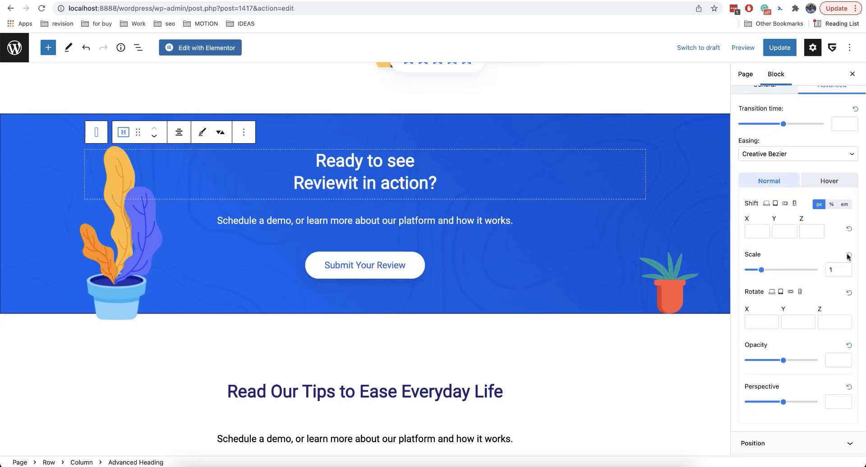
Turn off the GSAP animation library for the Submit Your Review button
{"action": "left_click", "coordinate": [415, 264]}
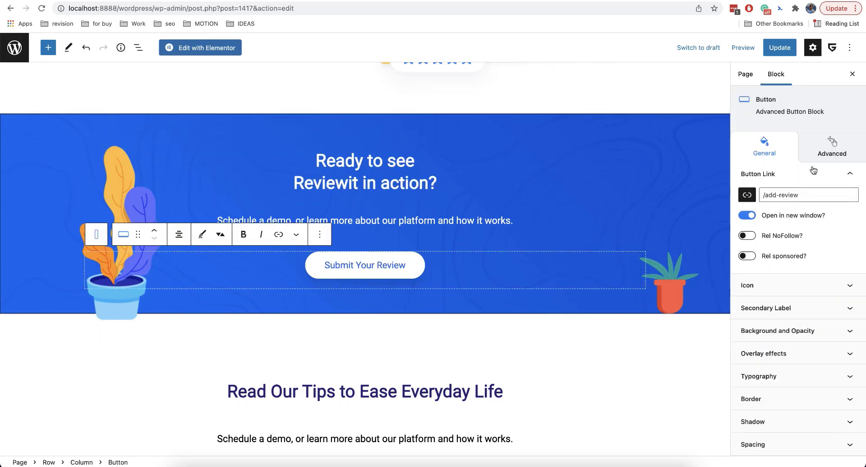
{"action": "left_click", "coordinate": [833, 151]}
{"action": "scroll", "coordinate": [795, 298], "scroll_direction": "down", "scroll_amount": 5}
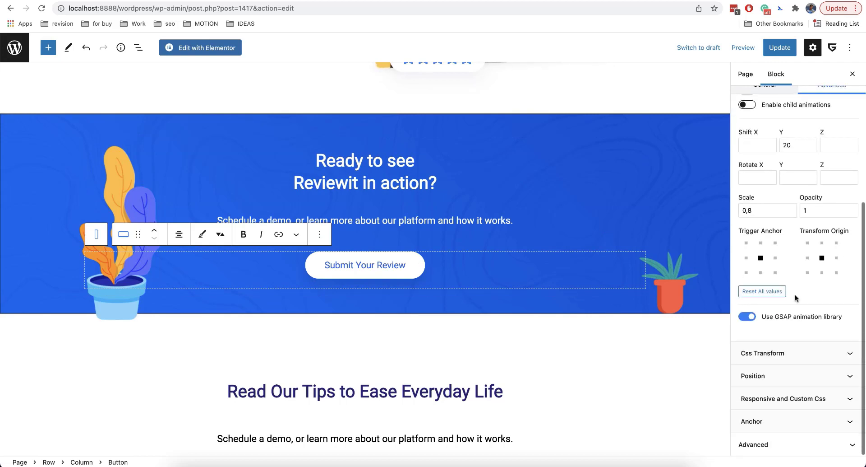
{"action": "left_click", "coordinate": [748, 317]}
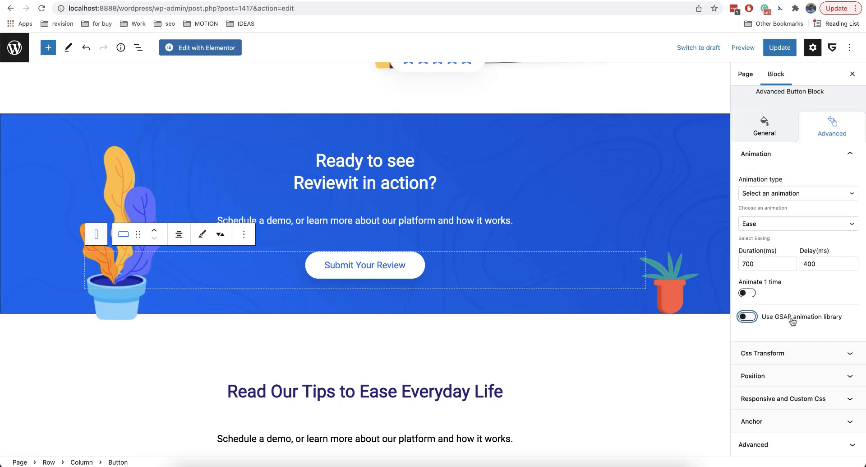
Set the hover-state scale of the Submit Your Review button to 1.2 in its Css Transform settings
{"action": "left_click", "coordinate": [789, 351]}
{"action": "scroll", "coordinate": [788, 354], "scroll_direction": "down", "scroll_amount": 3}
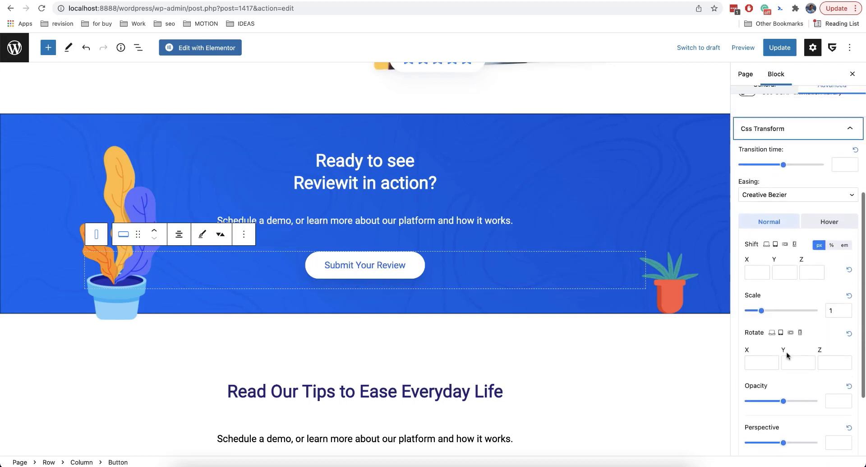
{"action": "left_click", "coordinate": [822, 222]}
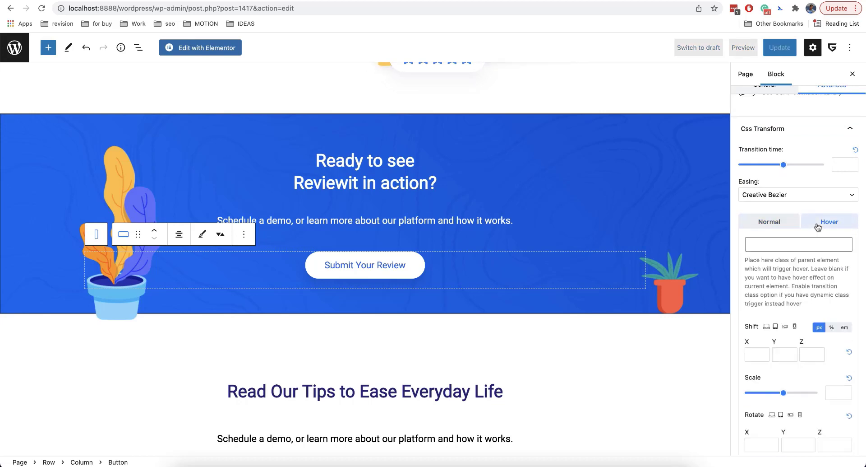
{"action": "scroll", "coordinate": [807, 323], "scroll_direction": "down", "scroll_amount": 1}
{"action": "scroll", "coordinate": [806, 320], "scroll_direction": "down", "scroll_amount": 1}
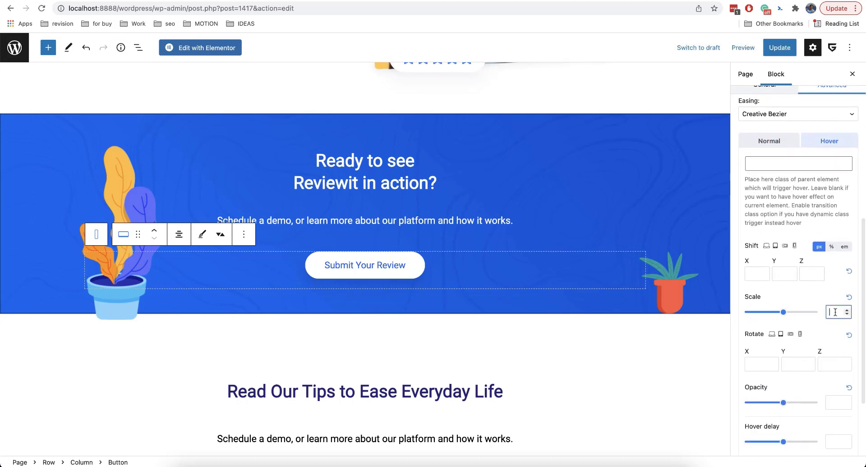
{"action": "type", "text": "1.2"}
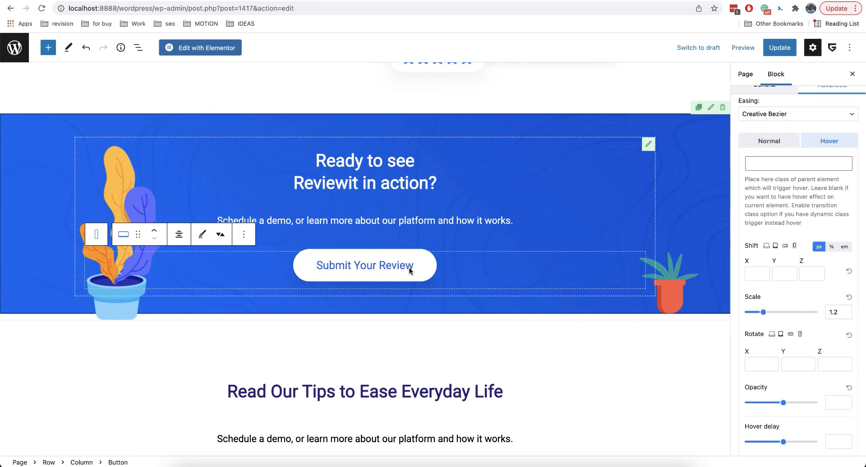
Set the button's Css Transform transition time to 0.5 and its easing to Ease-Out
{"action": "scroll", "coordinate": [799, 279], "scroll_direction": "up", "scroll_amount": 3}
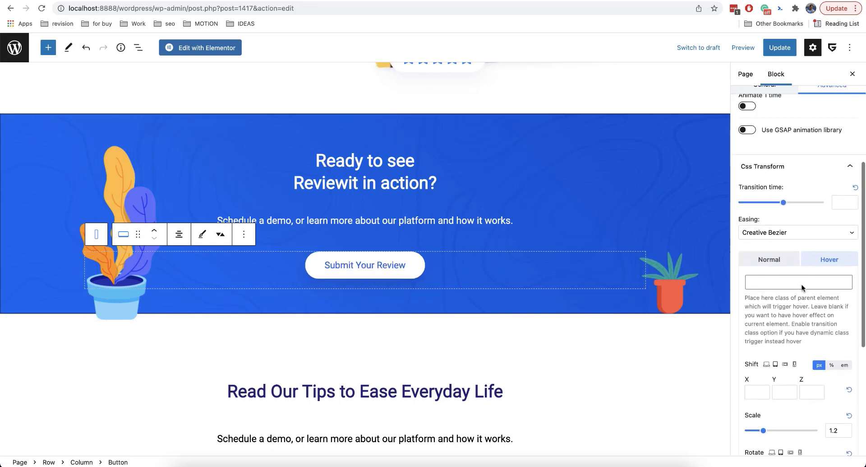
{"action": "left_click_drag", "start_coordinate": [778, 231], "coordinate": [748, 231]}
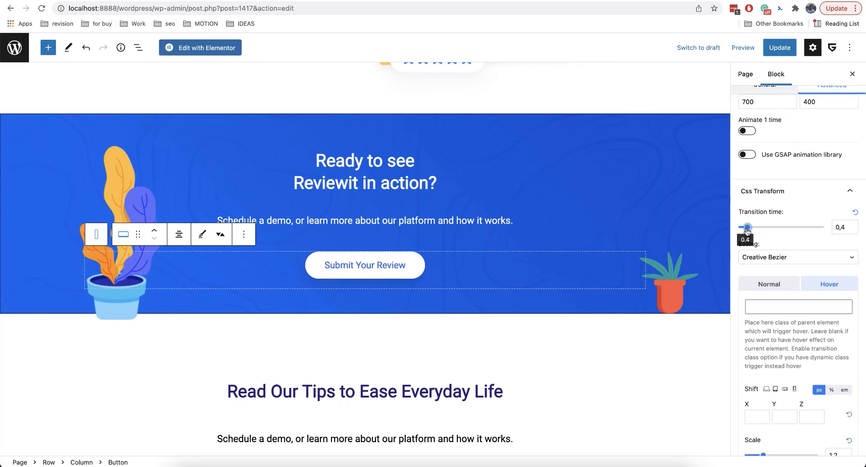
{"action": "left_click", "coordinate": [853, 225]}
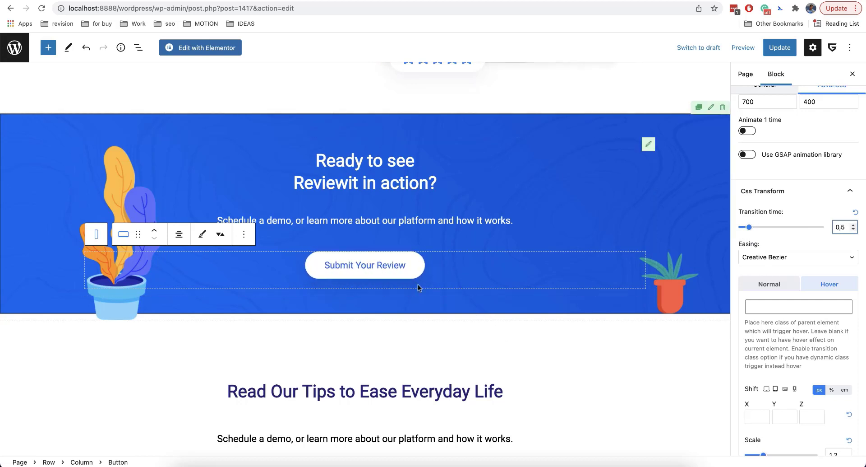
{"action": "left_click", "coordinate": [791, 259]}
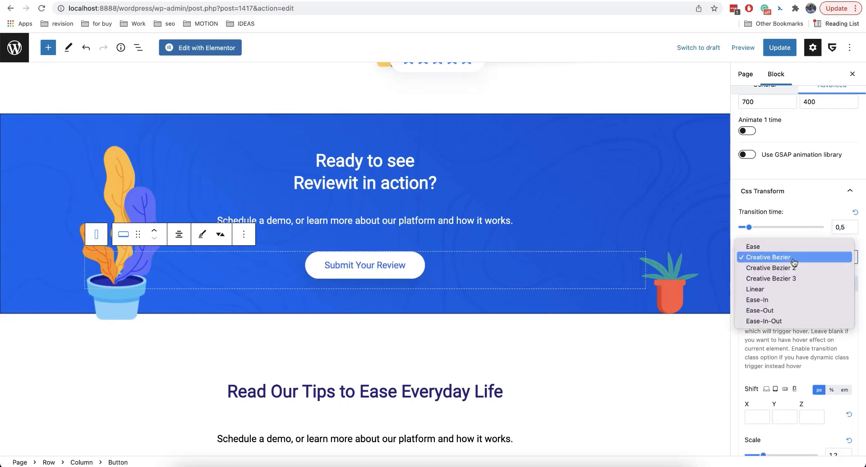
{"action": "left_click", "coordinate": [798, 310]}
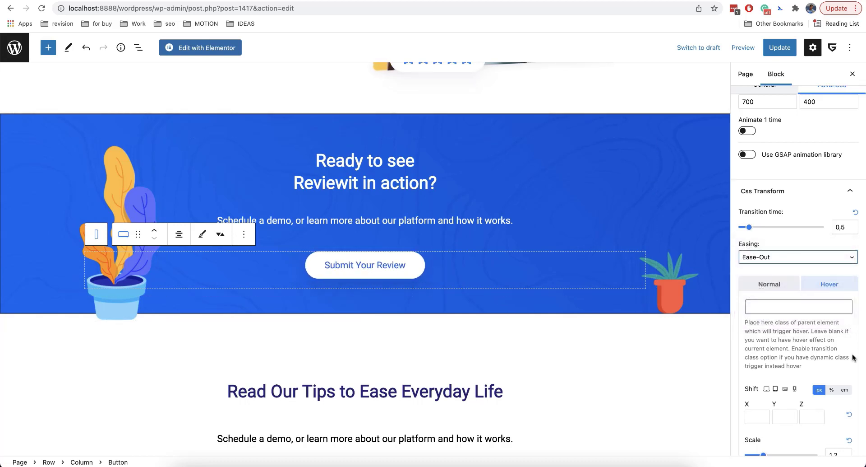
Compare the button's normal and hover Css Transform options, including the parent class that can trigger the hover effect
{"action": "scroll", "coordinate": [852, 406], "scroll_direction": "down", "scroll_amount": 5}
{"action": "scroll", "coordinate": [853, 356], "scroll_direction": "down", "scroll_amount": 3}
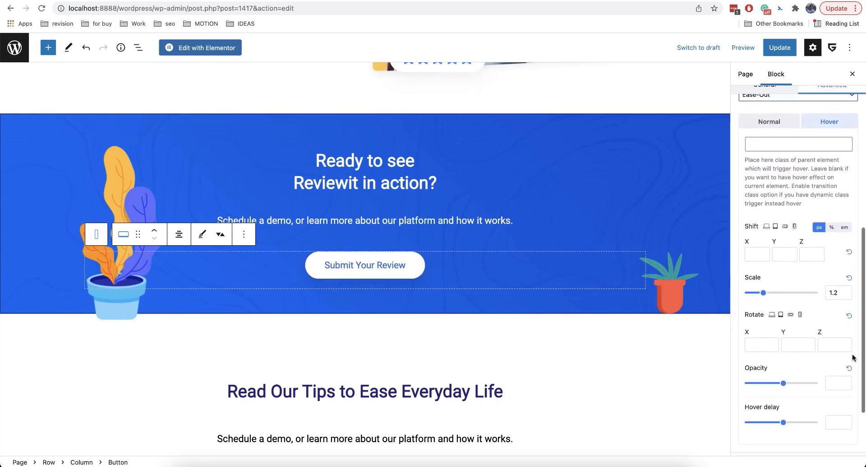
{"action": "left_click", "coordinate": [769, 175]}
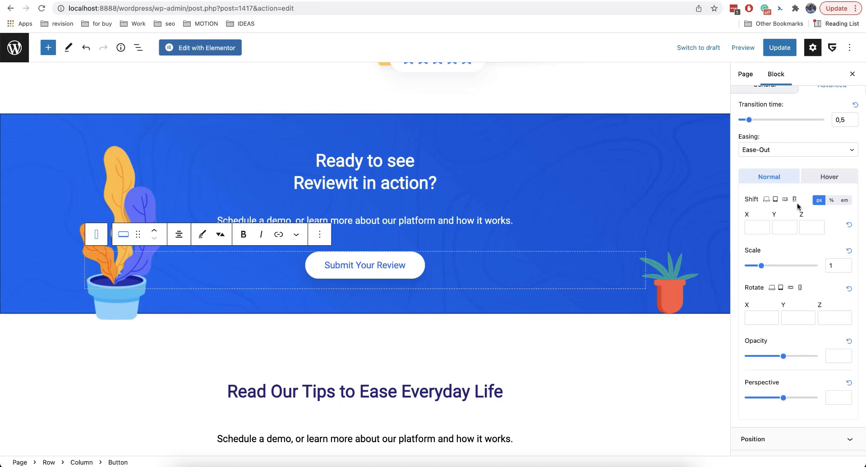
{"action": "left_click", "coordinate": [815, 180]}
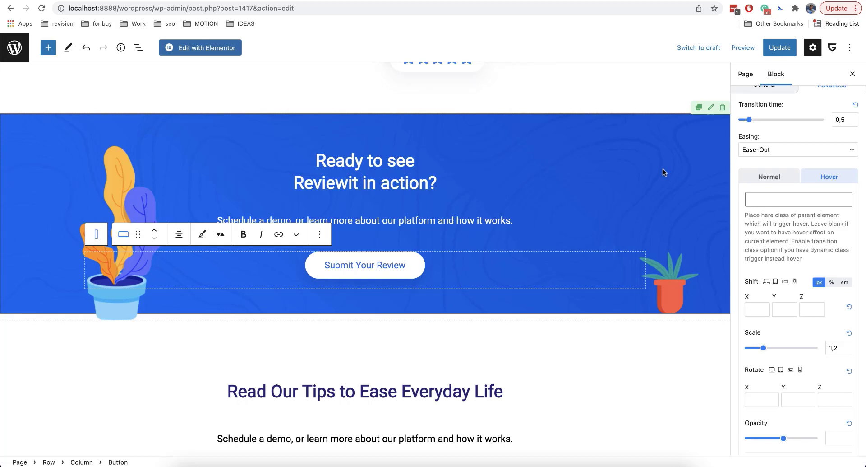
Inspect the blue row in the browser's developer tools and list the classes assigned to it
{"action": "left_click", "coordinate": [840, 9]}
{"action": "mouse_move", "coordinate": [776, 189]}
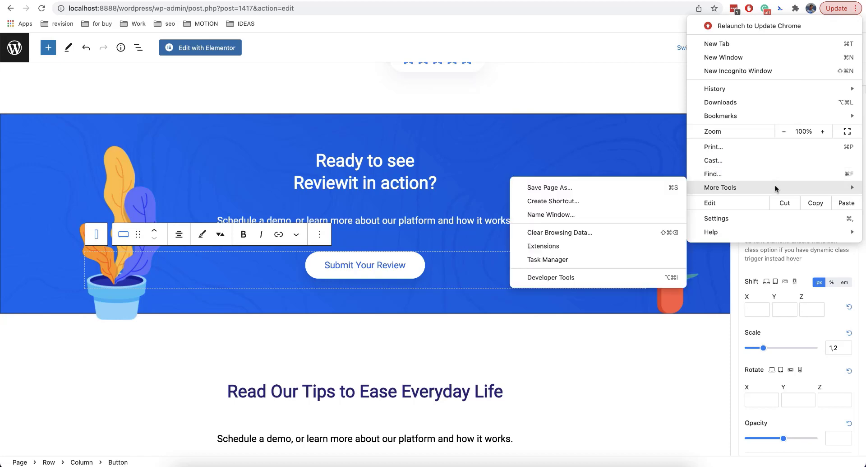
{"action": "left_click", "coordinate": [600, 277]}
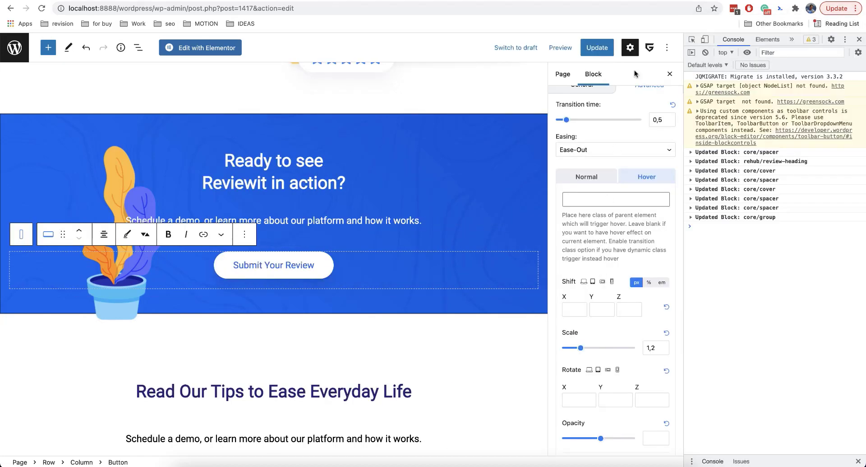
{"action": "left_click", "coordinate": [692, 42]}
{"action": "left_click", "coordinate": [526, 125]}
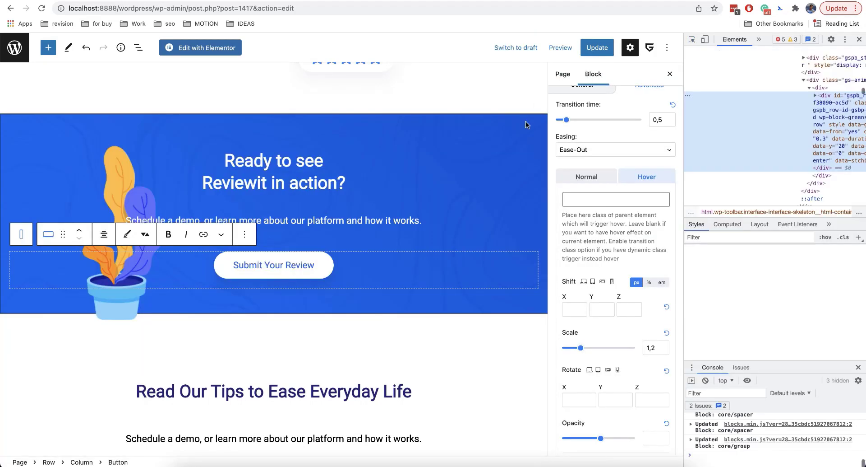
{"action": "scroll", "coordinate": [731, 127], "scroll_direction": "right", "scroll_amount": 3}
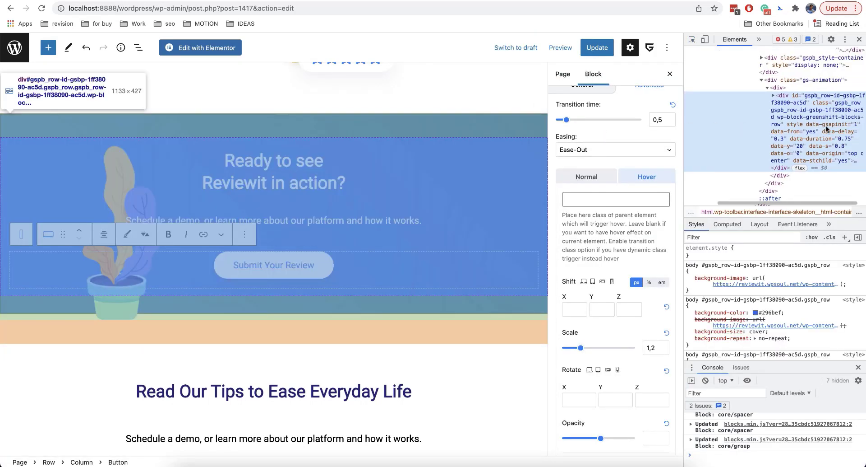
{"action": "left_click", "coordinate": [830, 237]}
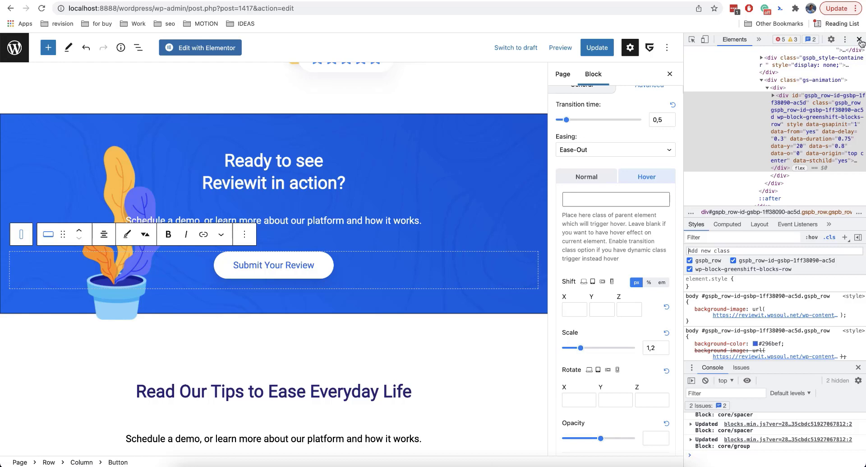
Close the developer tools and set gspb_row as the parent class that triggers the button's hover transform
{"action": "left_click", "coordinate": [860, 39]}
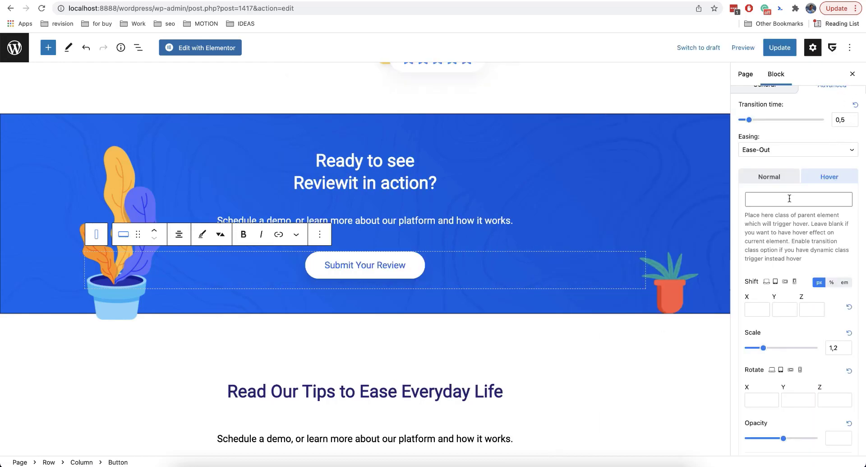
{"action": "left_click", "coordinate": [790, 198]}
{"action": "type", "text": "gs"}
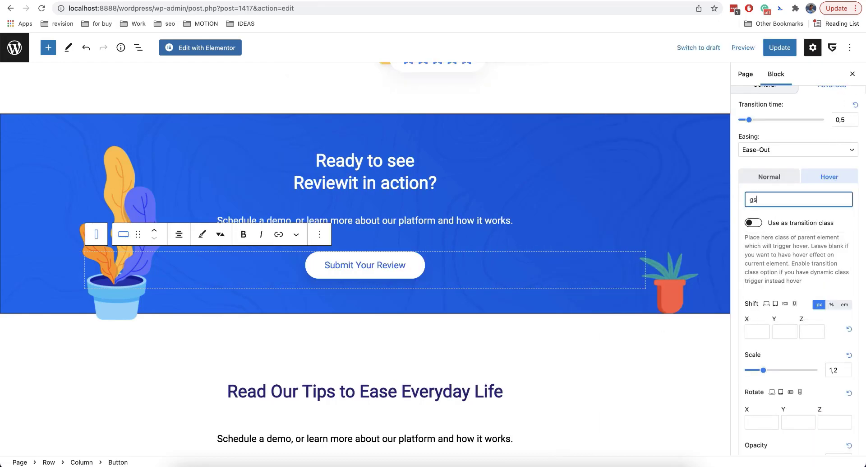
{"action": "type", "text": "pb_row"}
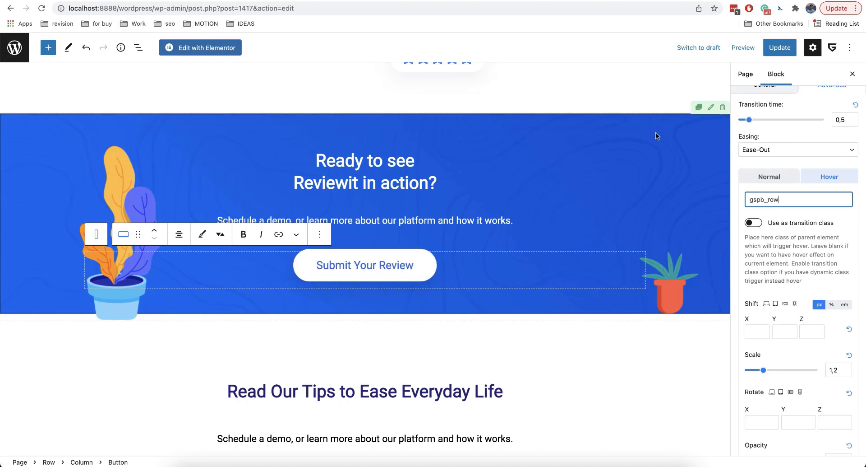
{"action": "scroll", "coordinate": [802, 276], "scroll_direction": "down", "scroll_amount": 5}
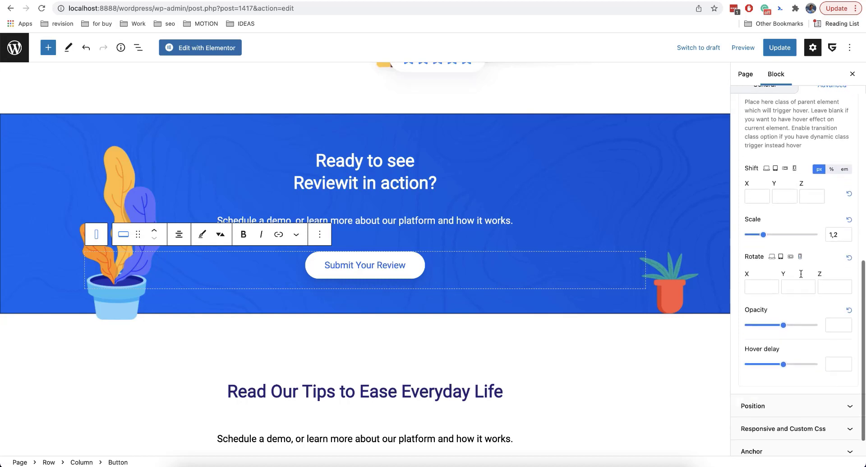
Set the hover scale to 1.2 in the Css Transform options of the blue row's "Ready to see Reviewit in action?" heading
{"action": "scroll", "coordinate": [801, 276], "scroll_direction": "up", "scroll_amount": 1}
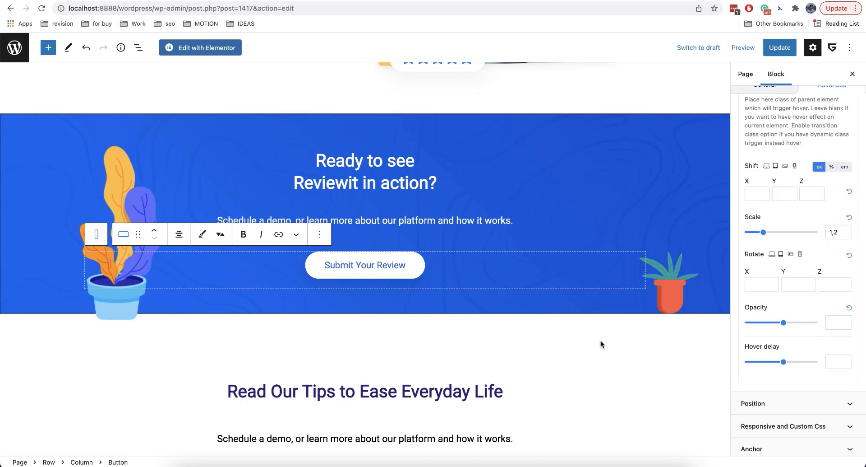
{"action": "mouse_move", "coordinate": [613, 288]}
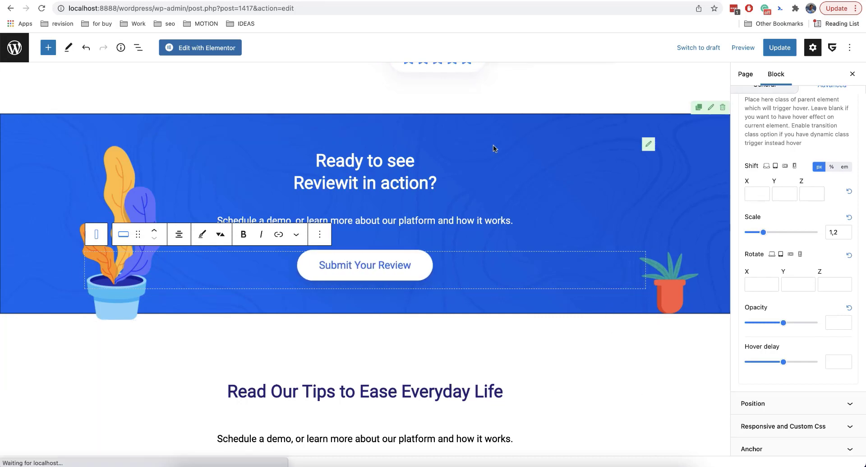
{"action": "triple_click", "coordinate": [412, 181]}
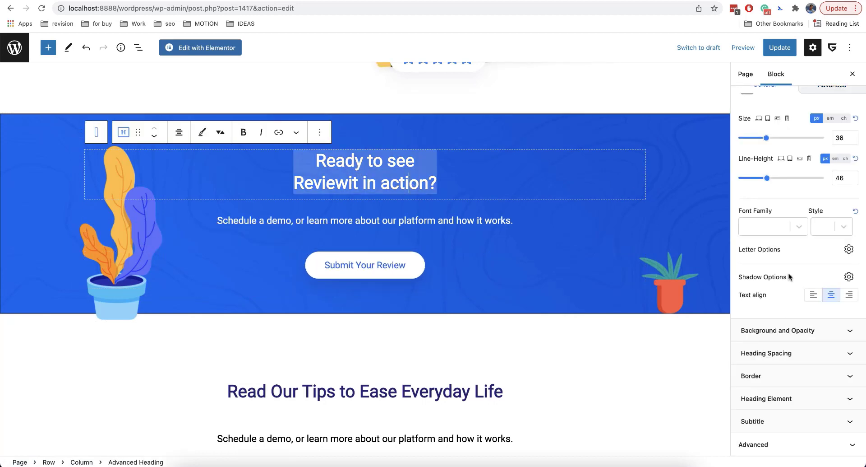
{"action": "scroll", "coordinate": [790, 277], "scroll_direction": "up", "scroll_amount": 8}
{"action": "left_click", "coordinate": [832, 132]}
{"action": "scroll", "coordinate": [776, 316], "scroll_direction": "down", "scroll_amount": 1}
{"action": "left_click", "coordinate": [784, 352]}
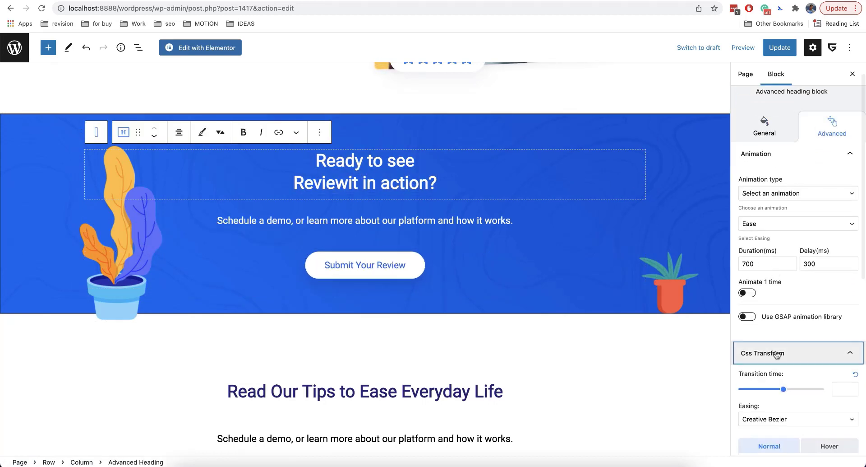
{"action": "scroll", "coordinate": [779, 315], "scroll_direction": "down", "scroll_amount": 10}
{"action": "left_click", "coordinate": [830, 154]}
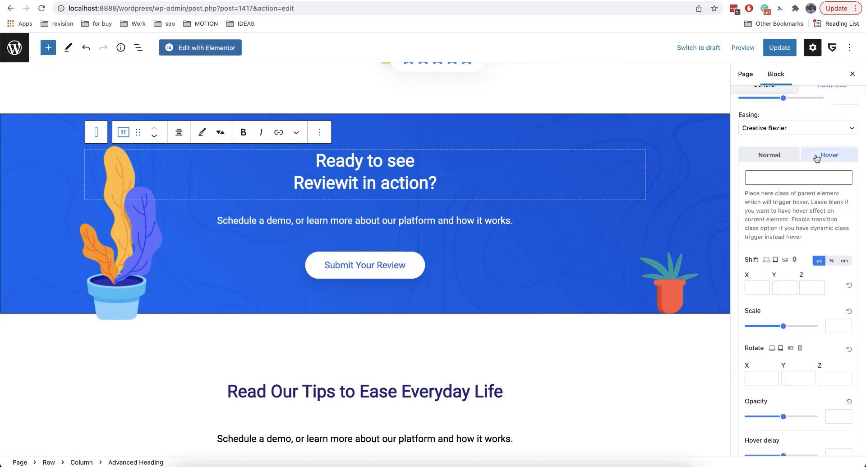
{"action": "left_click", "coordinate": [832, 325]}
{"action": "type", "text": "1.2"}
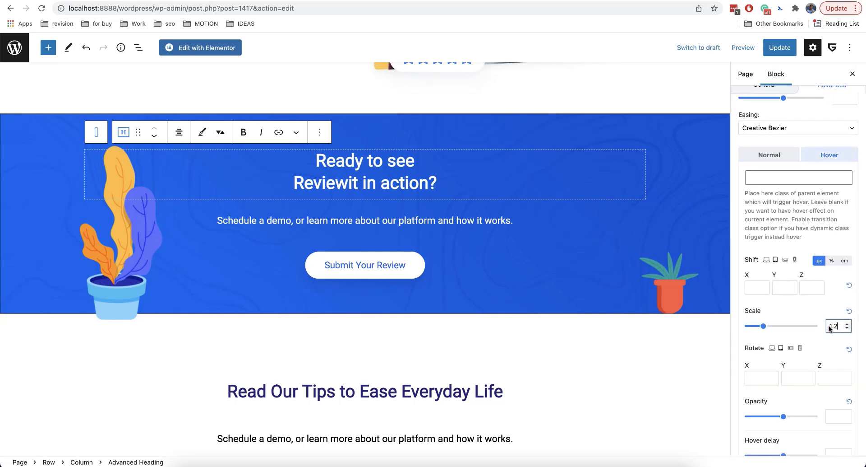
Set gspb_row as the parent class triggering the heading's hover transform, with a transition time of 0.3
{"action": "left_click", "coordinate": [771, 178]}
{"action": "type", "text": "g"}
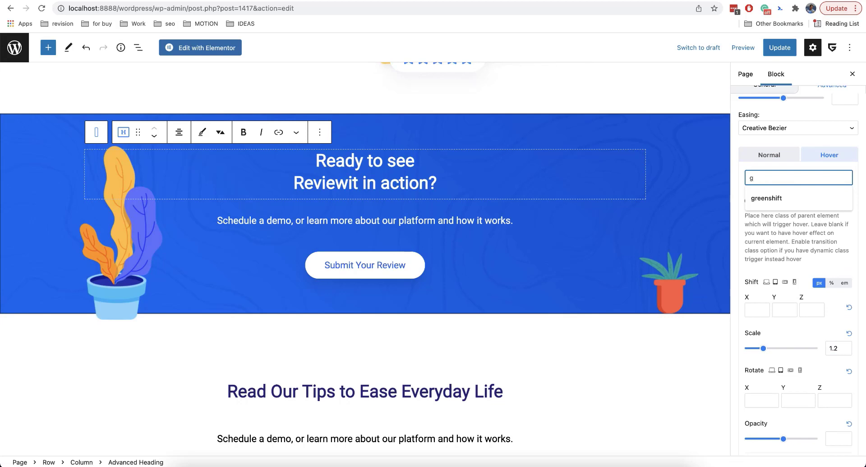
{"action": "type", "text": "spb_row"}
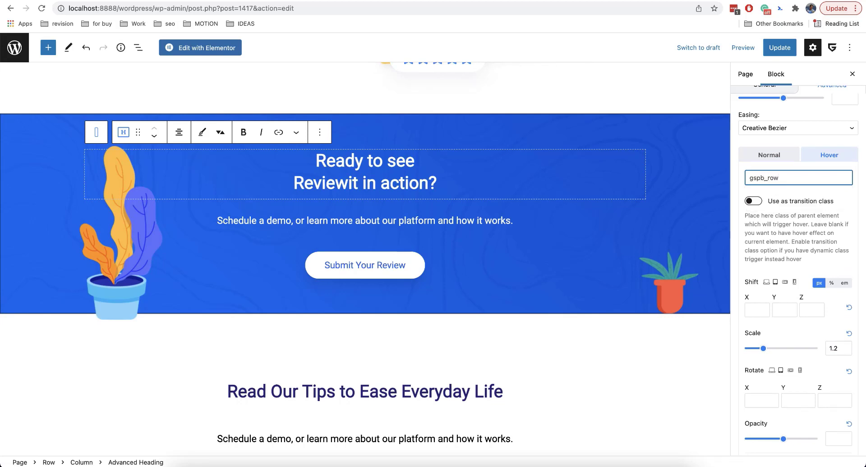
{"action": "scroll", "coordinate": [795, 181], "scroll_direction": "up", "scroll_amount": 3}
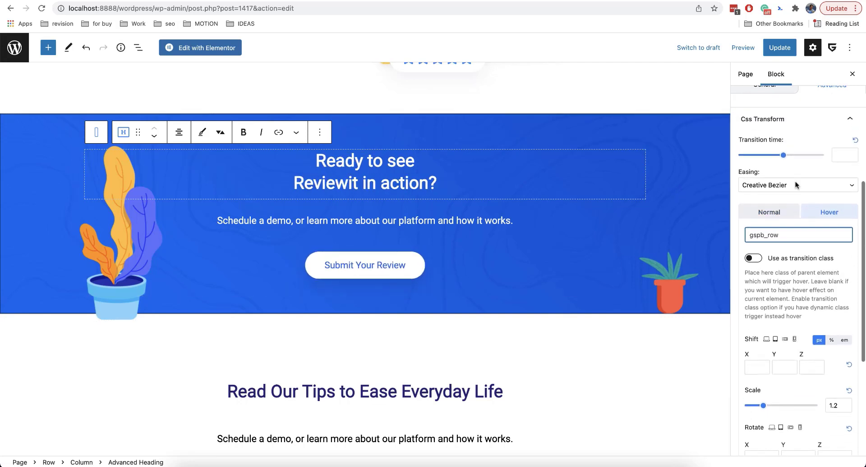
{"action": "scroll", "coordinate": [795, 181], "scroll_direction": "up", "scroll_amount": 1}
{"action": "left_click", "coordinate": [837, 170]}
{"action": "type", "text": "0.3"}
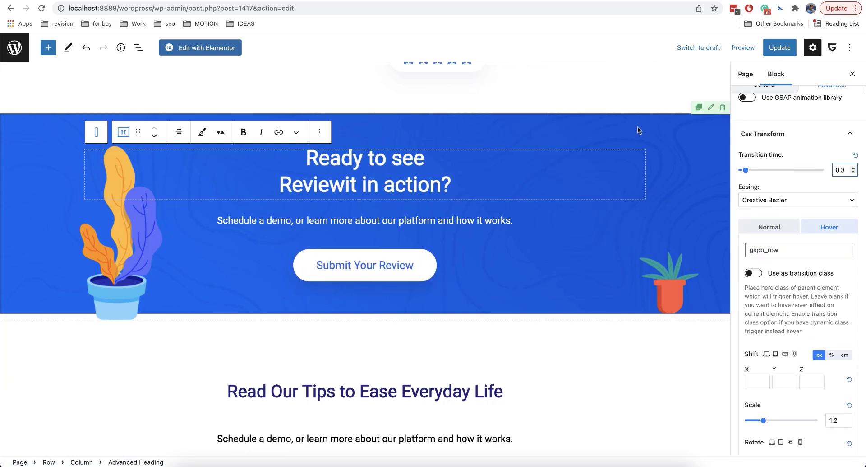
Set the hover delay in the Submit Your Review button's Css Transform options to 0.1
{"action": "left_click", "coordinate": [406, 267]}
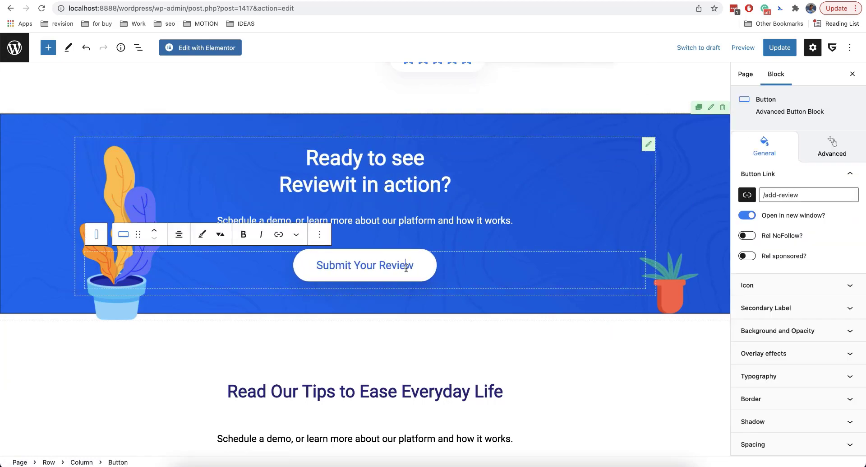
{"action": "left_click", "coordinate": [832, 143]}
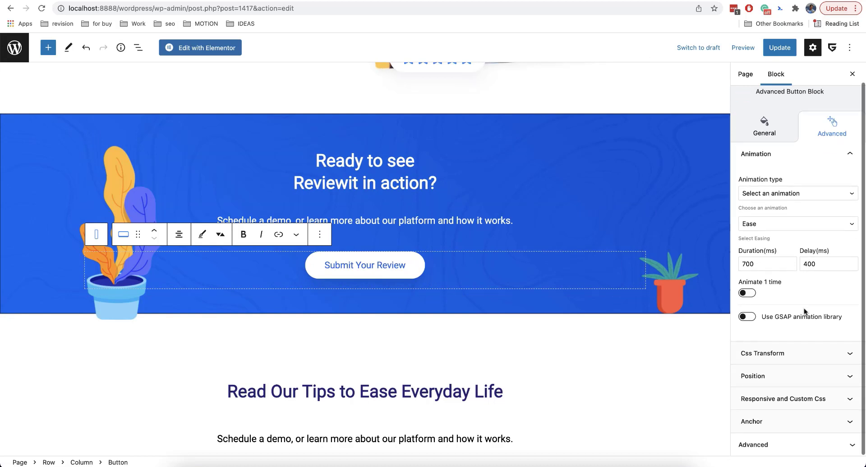
{"action": "left_click", "coordinate": [800, 373]}
{"action": "left_click", "coordinate": [820, 245]}
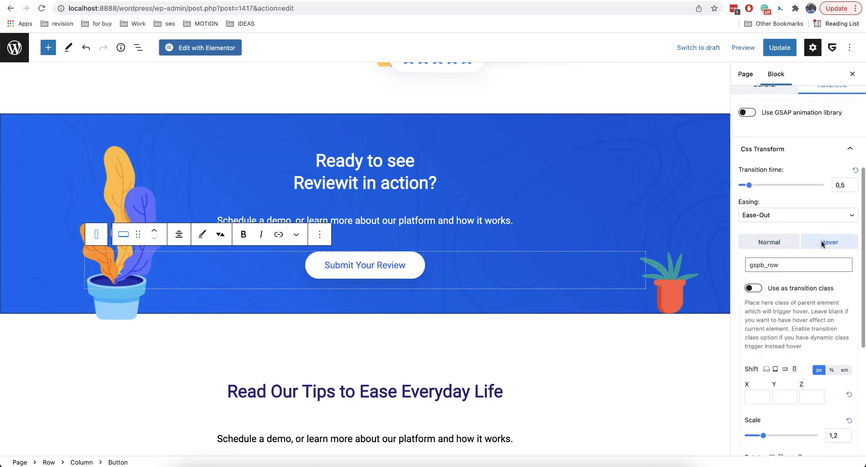
{"action": "scroll", "coordinate": [794, 293], "scroll_direction": "down", "scroll_amount": 5}
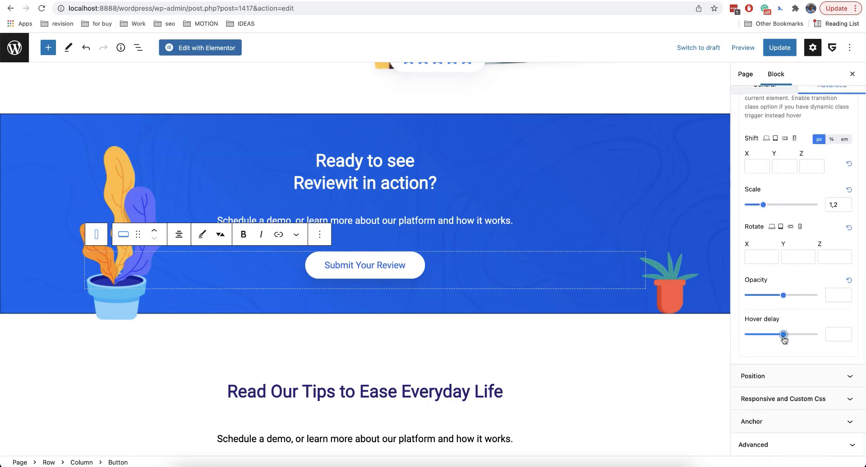
{"action": "left_click_drag", "start_coordinate": [783, 334], "coordinate": [757, 336]}
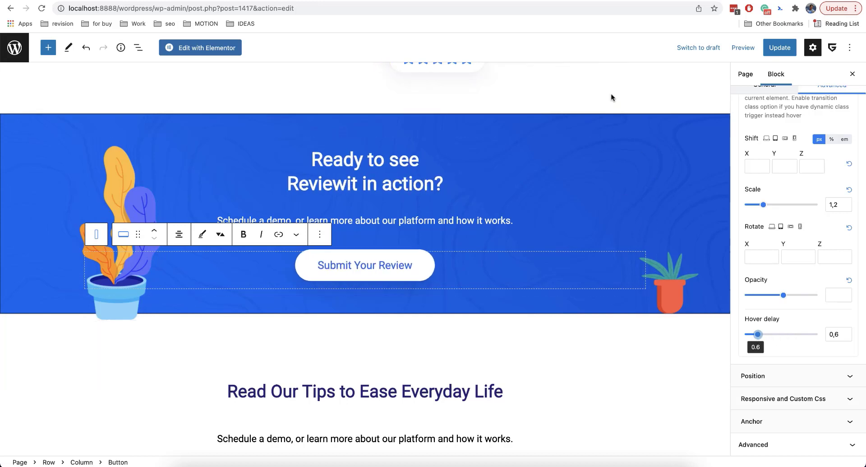
{"action": "left_click", "coordinate": [759, 335]}
{"action": "left_click_drag", "start_coordinate": [759, 335], "coordinate": [752, 334]}
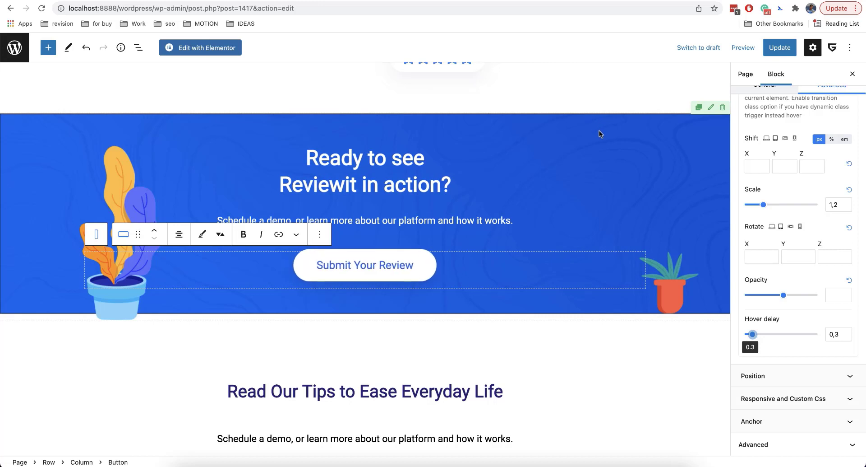
{"action": "left_click", "coordinate": [847, 337]}
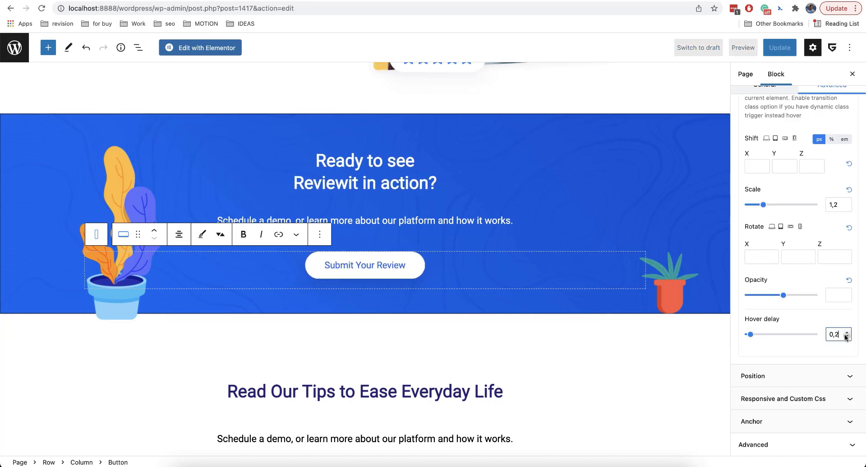
{"action": "left_click", "coordinate": [847, 337]}
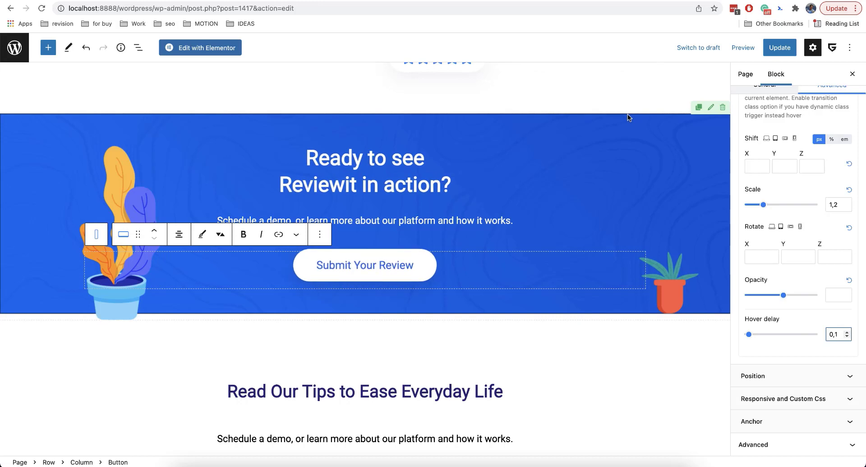
Open the block library and locate the Slider And Carousel block
{"action": "scroll", "coordinate": [835, 231], "scroll_direction": "up", "scroll_amount": 3}
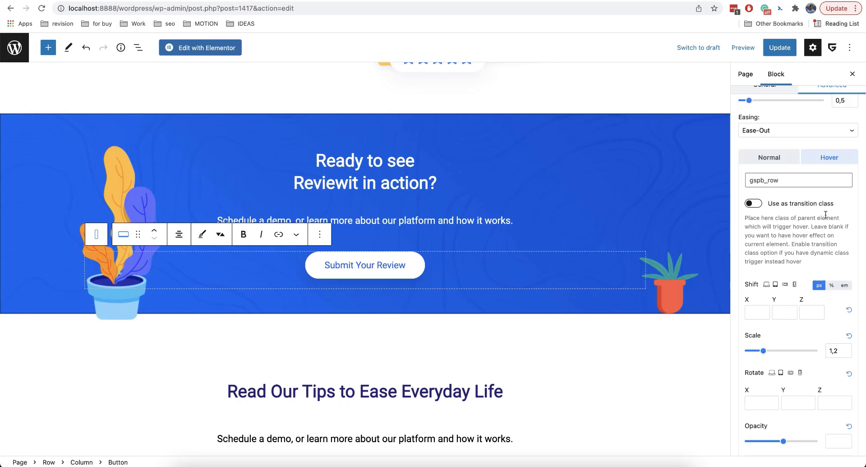
{"action": "left_click", "coordinate": [48, 48]}
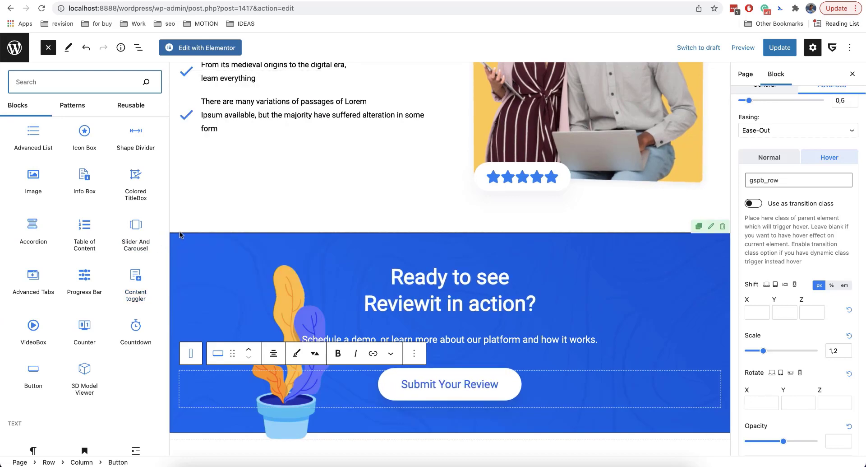
{"action": "mouse_move", "coordinate": [142, 227]}
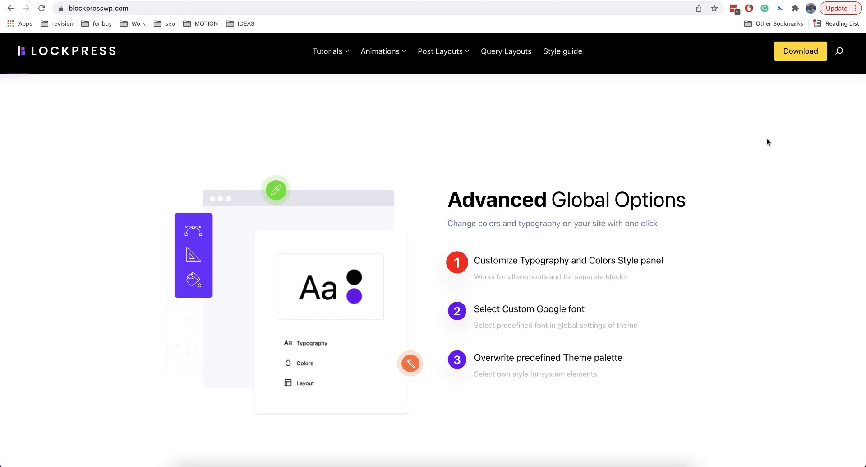
Switch to the BlockPress website and compare the animated slides of the three Advanced Global Options items
{"action": "scroll", "coordinate": [769, 142], "scroll_direction": "down", "scroll_amount": 1}
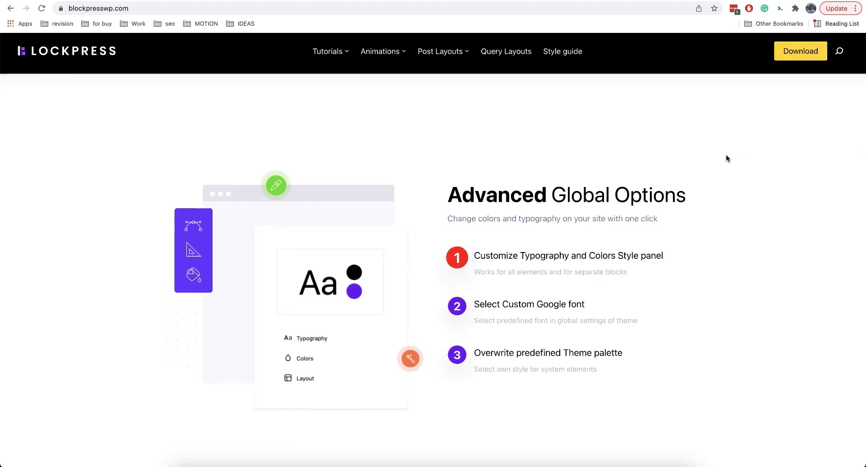
{"action": "left_click", "coordinate": [556, 308]}
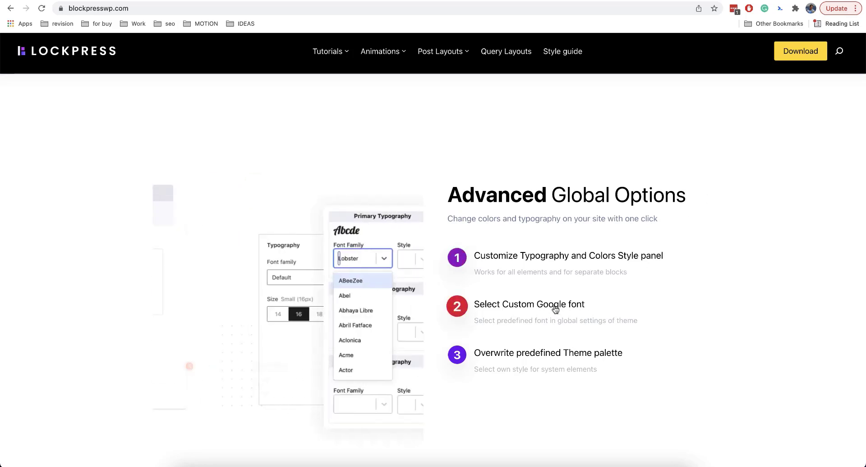
{"action": "left_click", "coordinate": [536, 353]}
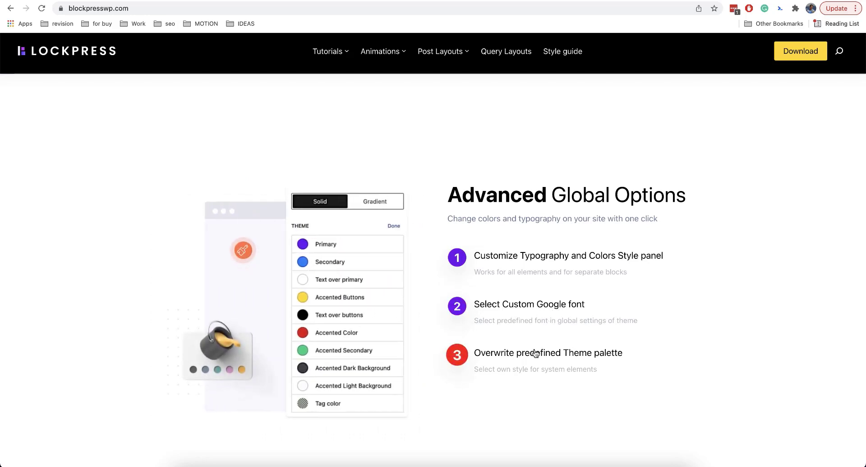
{"action": "left_click", "coordinate": [529, 262]}
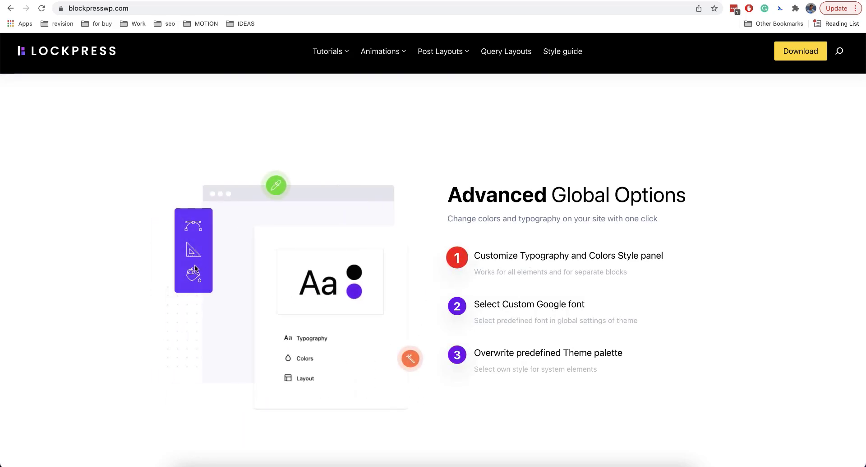
{"action": "left_click", "coordinate": [494, 316]}
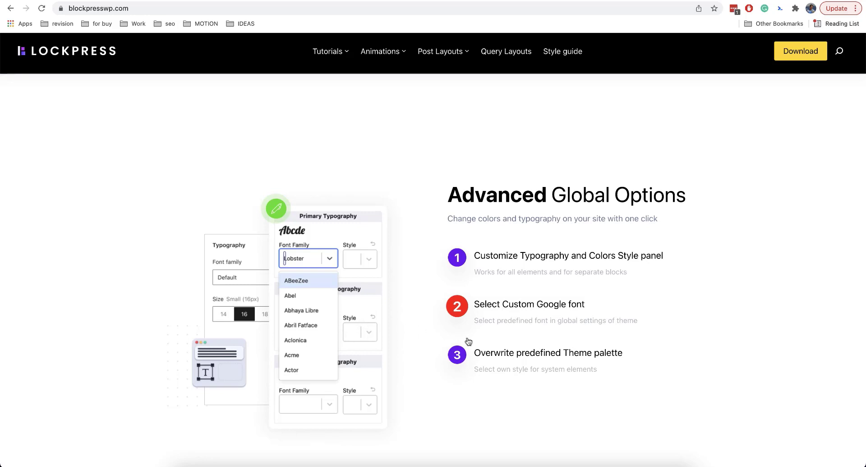
{"action": "left_click", "coordinate": [484, 353]}
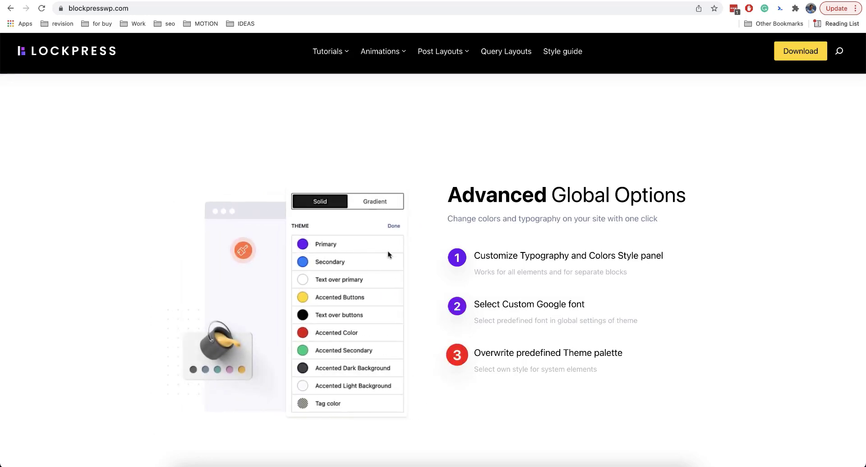
{"action": "left_click", "coordinate": [484, 303]}
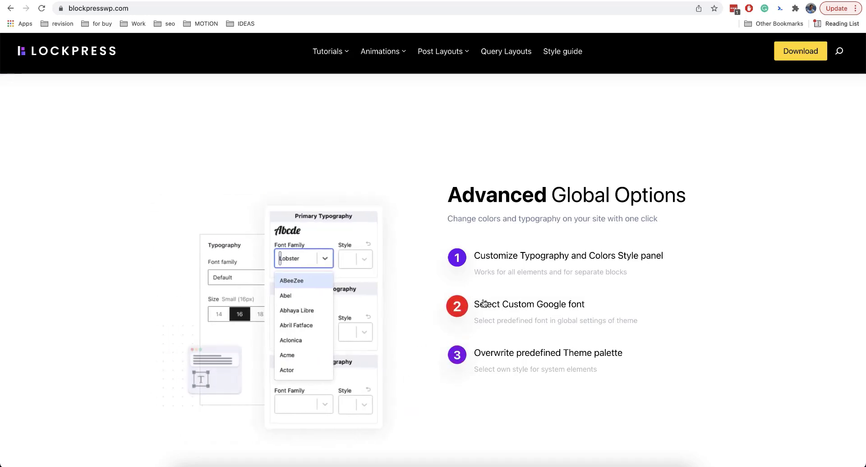
{"action": "left_click", "coordinate": [498, 266]}
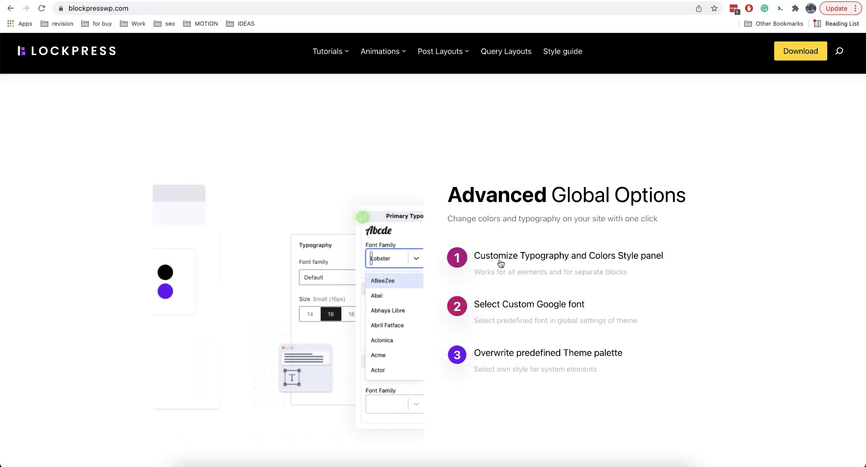
{"action": "left_click", "coordinate": [506, 310]}
{"action": "left_click", "coordinate": [506, 352]}
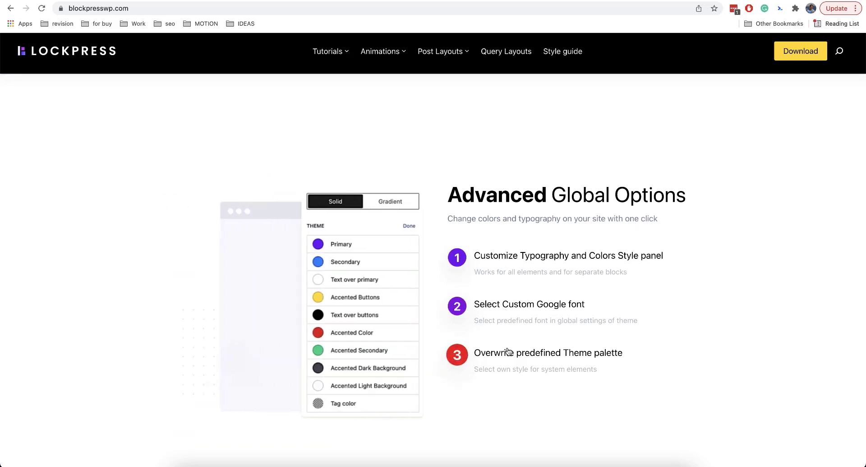
{"action": "left_click", "coordinate": [518, 324]}
{"action": "left_click", "coordinate": [533, 273]}
{"action": "scroll", "coordinate": [533, 273], "scroll_direction": "down", "scroll_amount": 1}
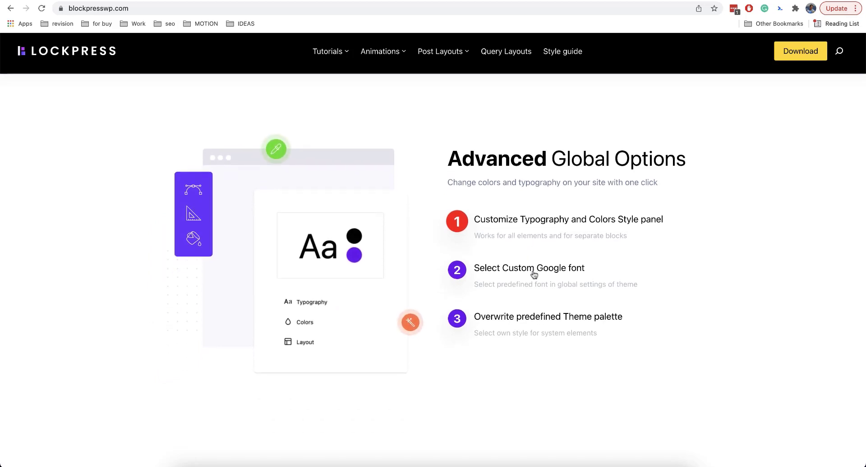
{"action": "left_click", "coordinate": [534, 274]}
{"action": "left_click", "coordinate": [528, 325]}
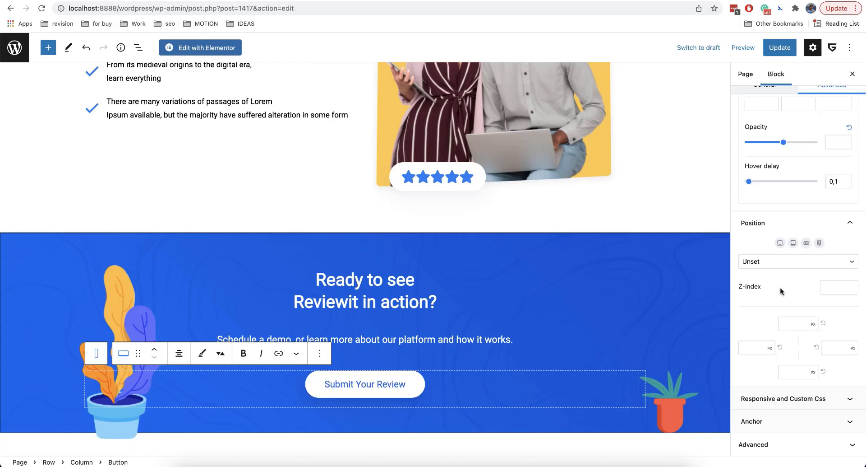
Return to the WordPress editor and set the Submit Your Review button's position to Absolute
{"action": "scroll", "coordinate": [505, 311], "scroll_direction": "down", "scroll_amount": 3}
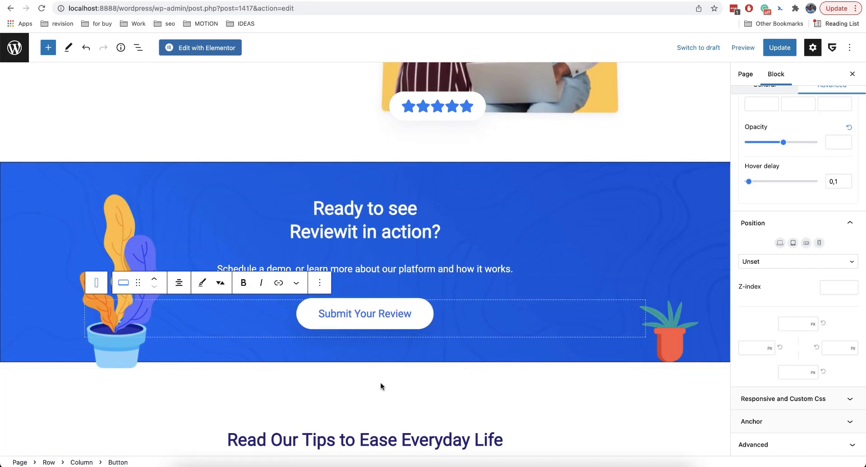
{"action": "left_click", "coordinate": [789, 266]}
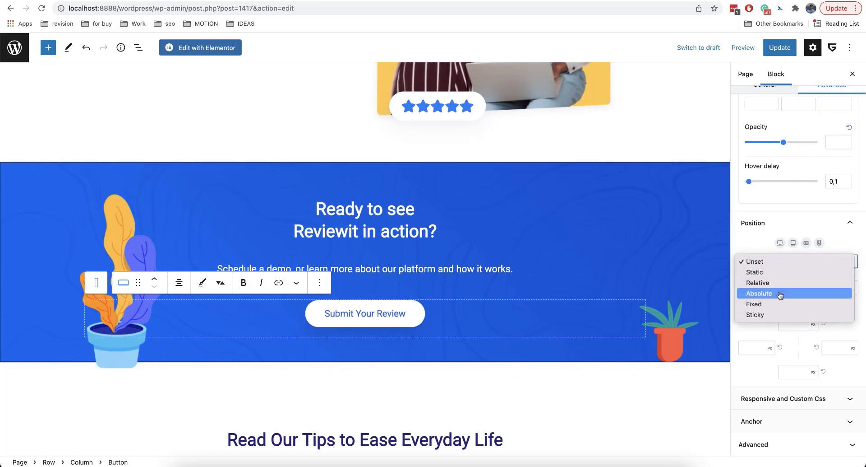
{"action": "key", "text": "Escape"}
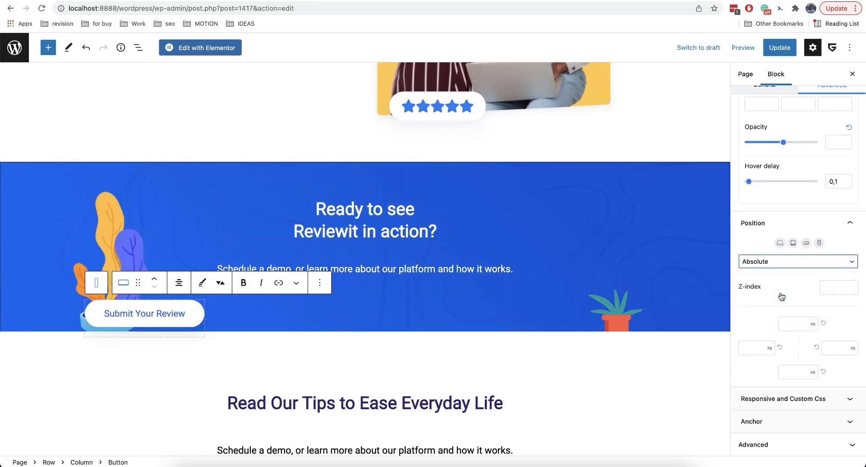
Set the Submit Your Review button's top offset to 0 px and its left offset to -20 px
{"action": "left_click", "coordinate": [788, 320]}
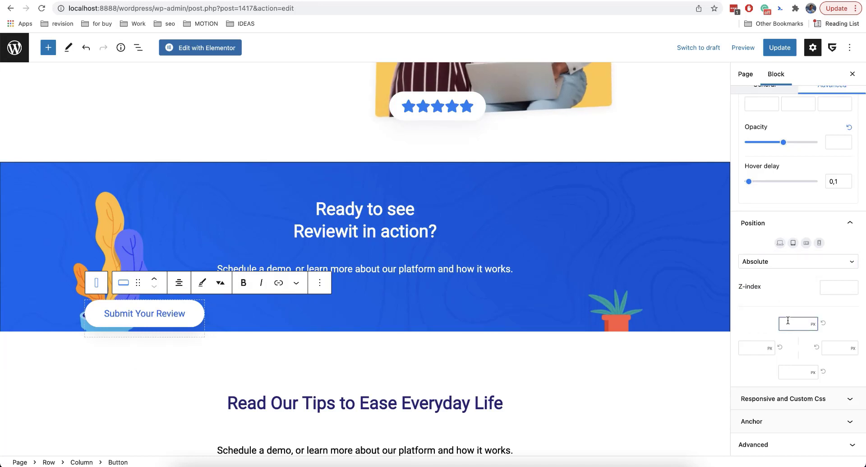
{"action": "type", "text": "0"}
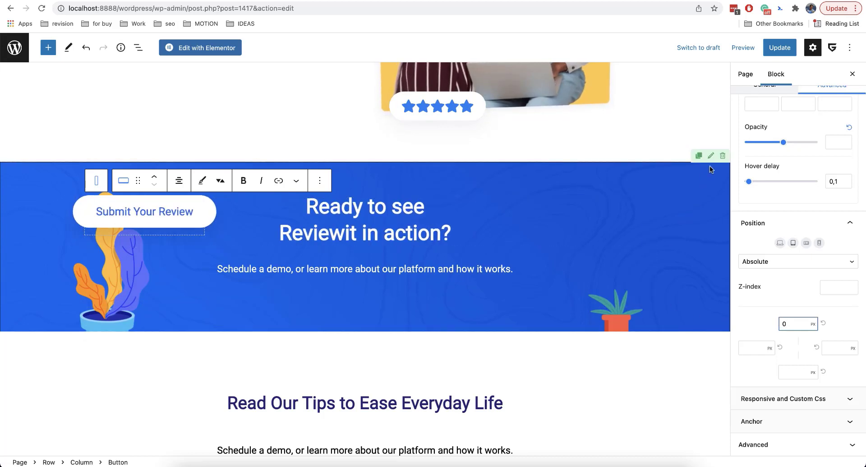
{"action": "left_click", "coordinate": [753, 344]}
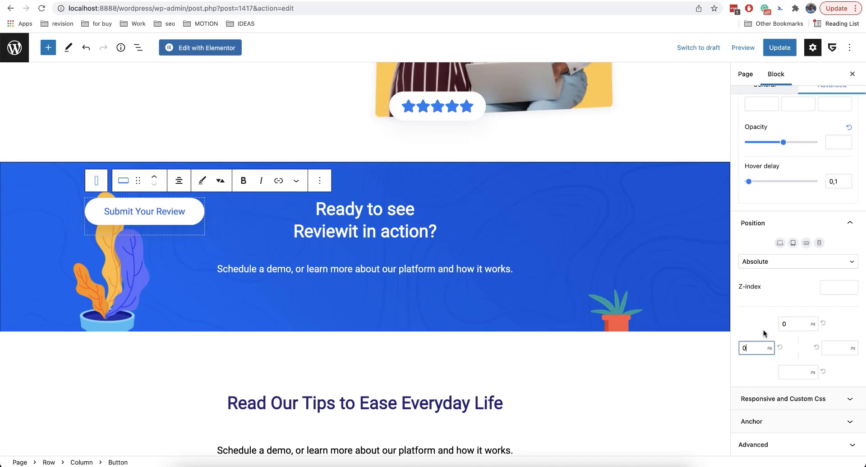
{"action": "double_click", "coordinate": [738, 347]}
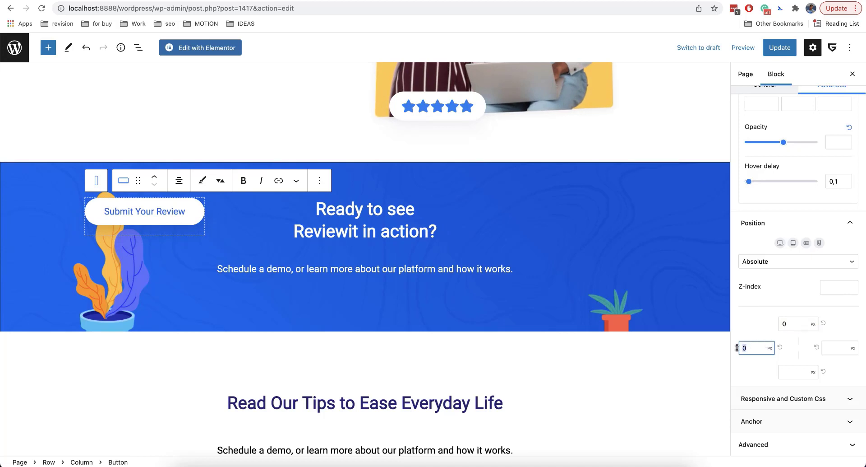
{"action": "type", "text": "-10"}
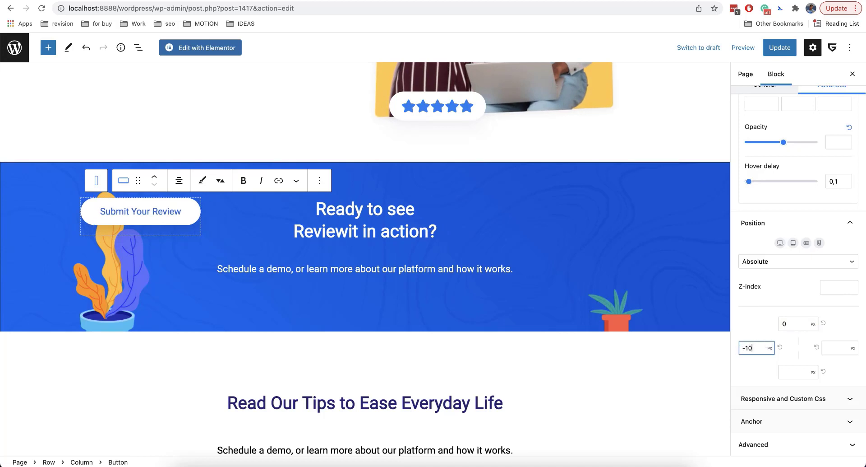
{"action": "key", "text": "BackSpace"}
{"action": "key", "text": "BackSpace"}
{"action": "type", "text": "20"}
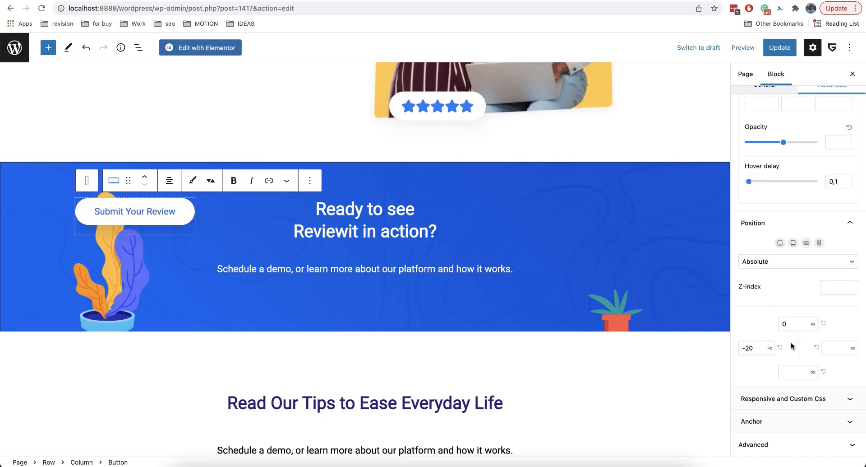
Set the Submit Your Review button's left position offset to 50%
{"action": "scroll", "coordinate": [791, 343], "scroll_direction": "up", "scroll_amount": 5}
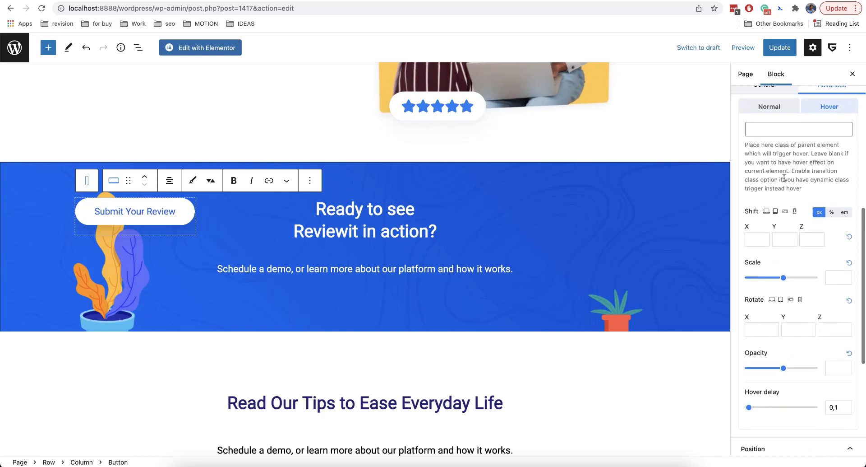
{"action": "scroll", "coordinate": [783, 177], "scroll_direction": "up", "scroll_amount": 2}
{"action": "scroll", "coordinate": [770, 202], "scroll_direction": "down", "scroll_amount": 7}
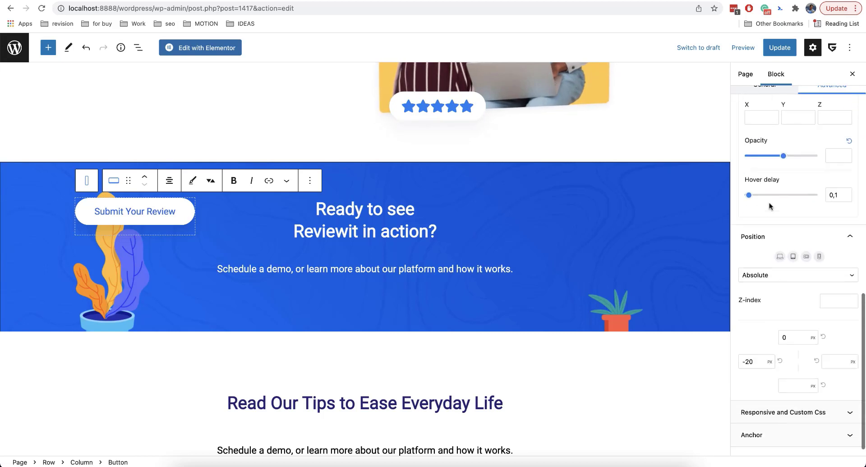
{"action": "left_click", "coordinate": [753, 351]}
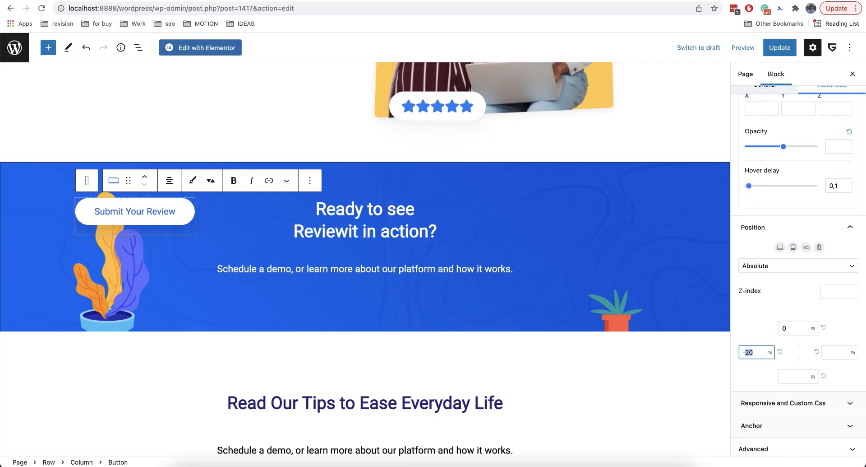
{"action": "type", "text": "50"}
{"action": "left_click", "coordinate": [770, 352]}
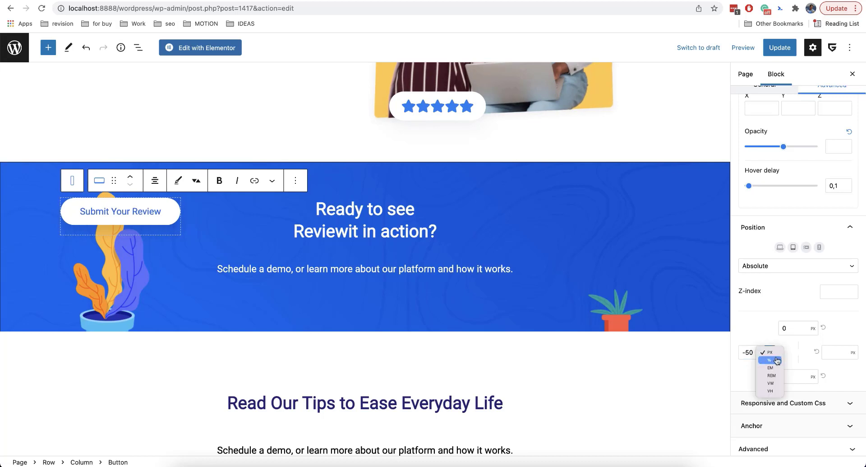
{"action": "left_click", "coordinate": [776, 360]}
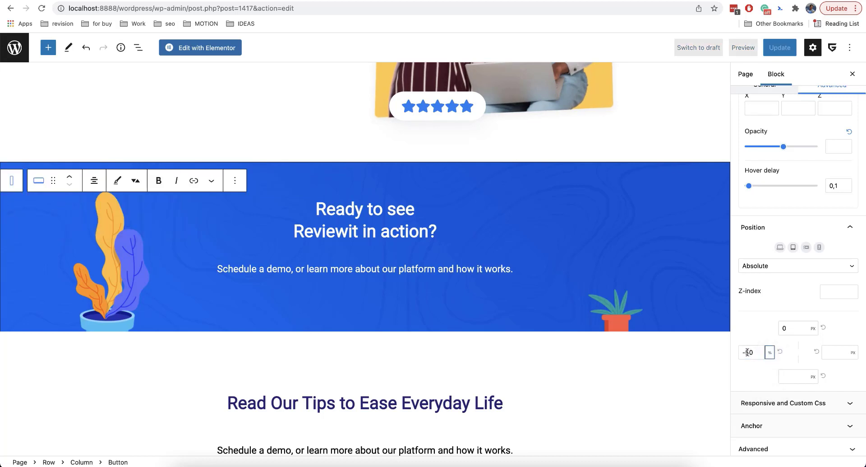
{"action": "left_click", "coordinate": [748, 352]}
{"action": "key", "text": "BackSpace"}
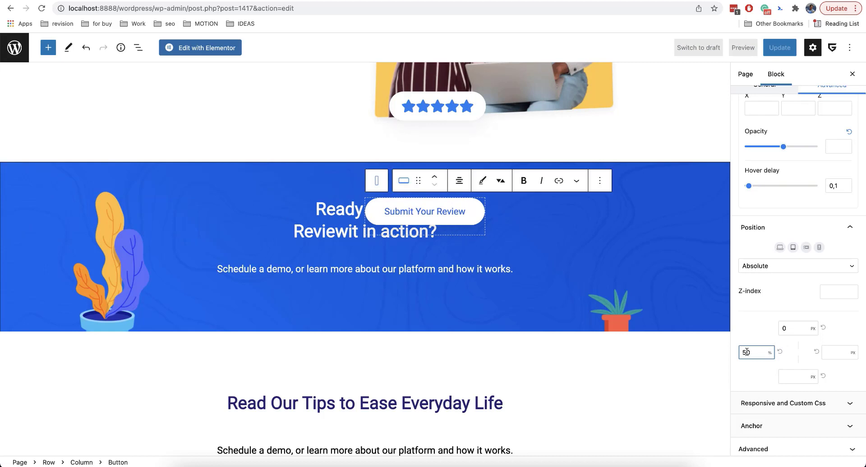
Set the button's normal-state Css Transform Shift X to -50% and append "sddssdssdsdsd" to its label
{"action": "scroll", "coordinate": [776, 269], "scroll_direction": "up", "scroll_amount": 5}
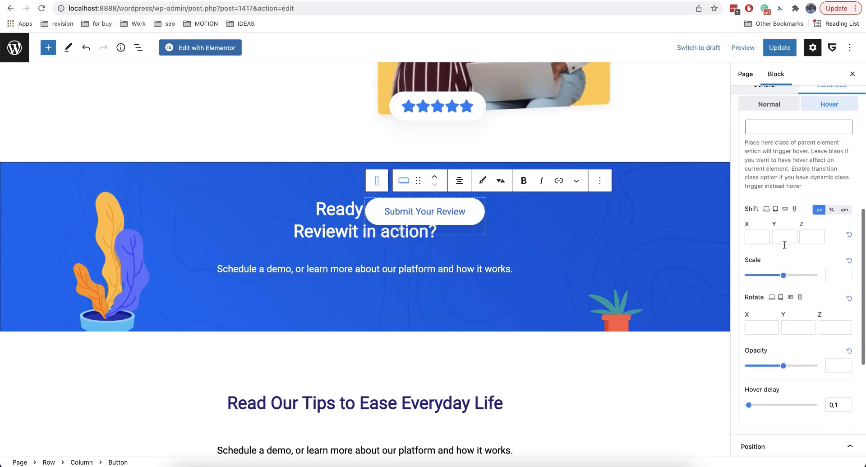
{"action": "scroll", "coordinate": [792, 301], "scroll_direction": "down", "scroll_amount": 1}
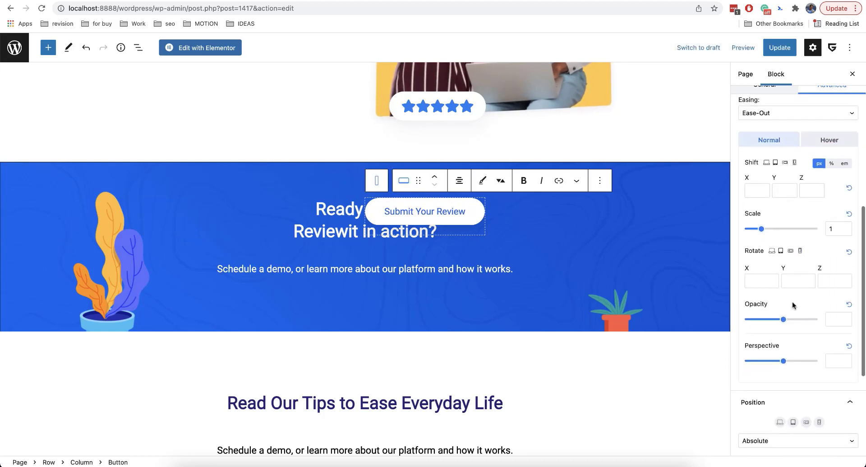
{"action": "scroll", "coordinate": [793, 302], "scroll_direction": "up", "scroll_amount": 2}
{"action": "left_click", "coordinate": [754, 216]}
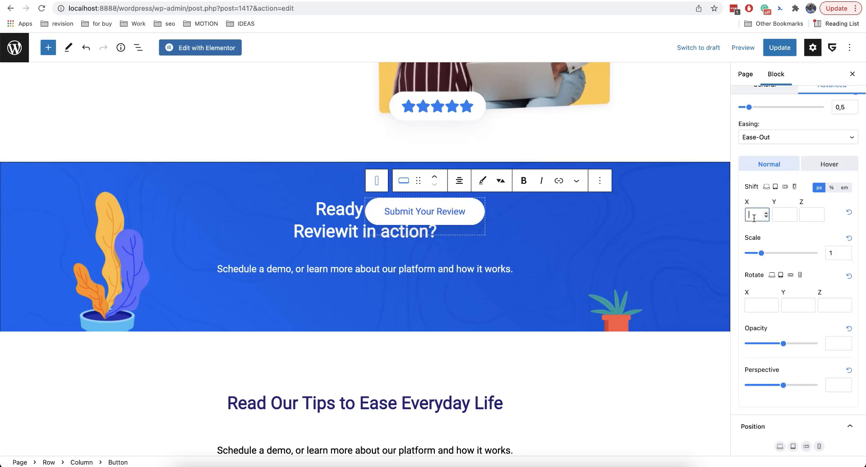
{"action": "type", "text": "-50"}
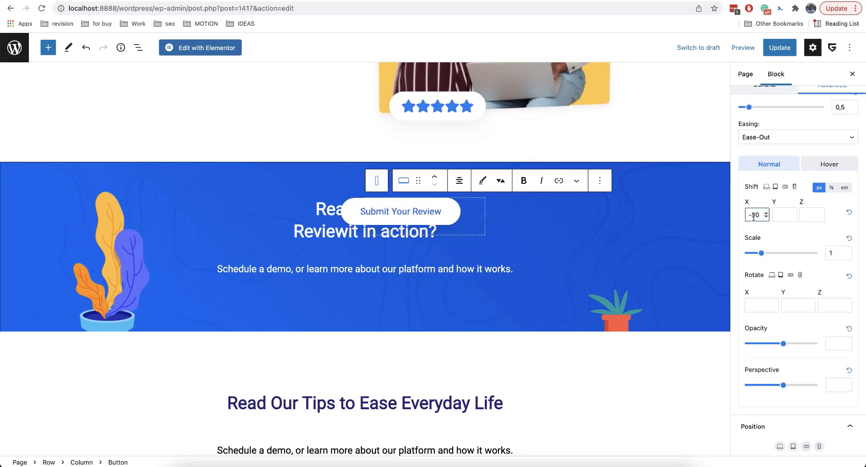
{"action": "left_click", "coordinate": [830, 187]}
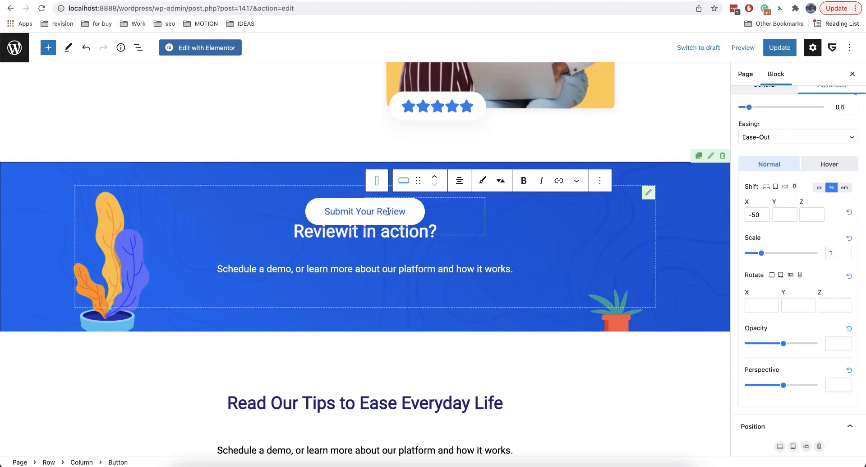
{"action": "type", "text": "sddssdssdsdsd"}
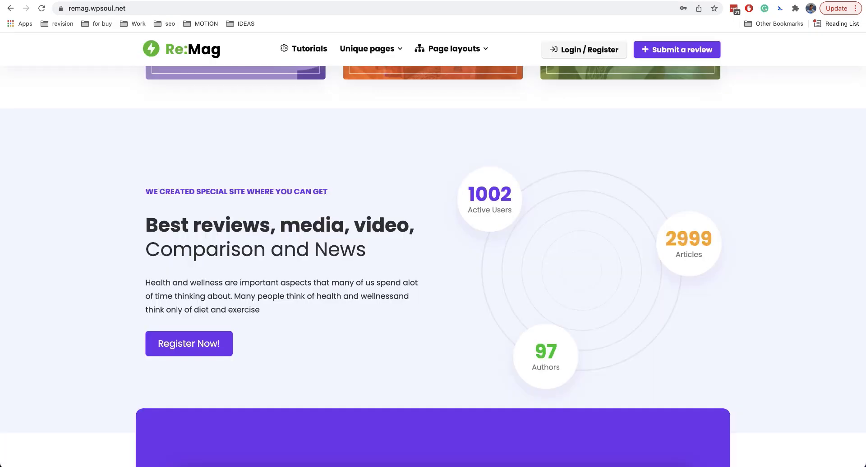
Switch to the Re:Mag website and examine the statistic circles around the rings and the coloured post cards
{"action": "scroll", "coordinate": [802, 122], "scroll_direction": "down", "scroll_amount": 3}
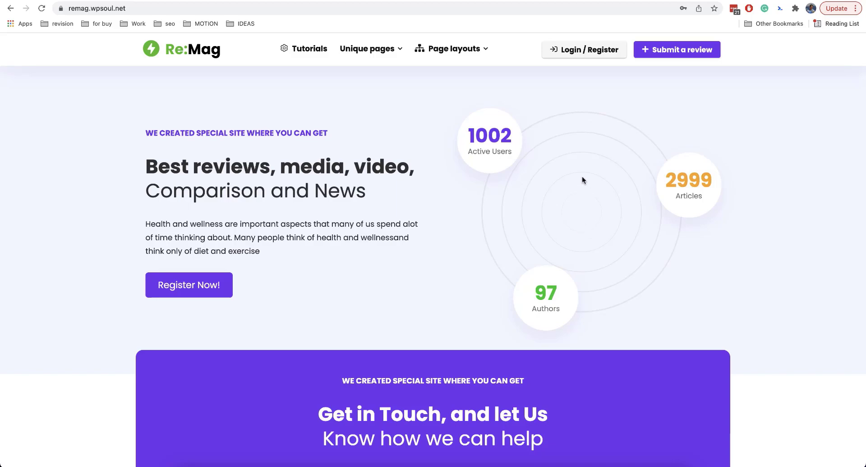
{"action": "scroll", "coordinate": [199, 192], "scroll_direction": "down", "scroll_amount": 15}
{"action": "scroll", "coordinate": [67, 113], "scroll_direction": "up", "scroll_amount": 2}
{"action": "left_click", "coordinate": [42, 9]}
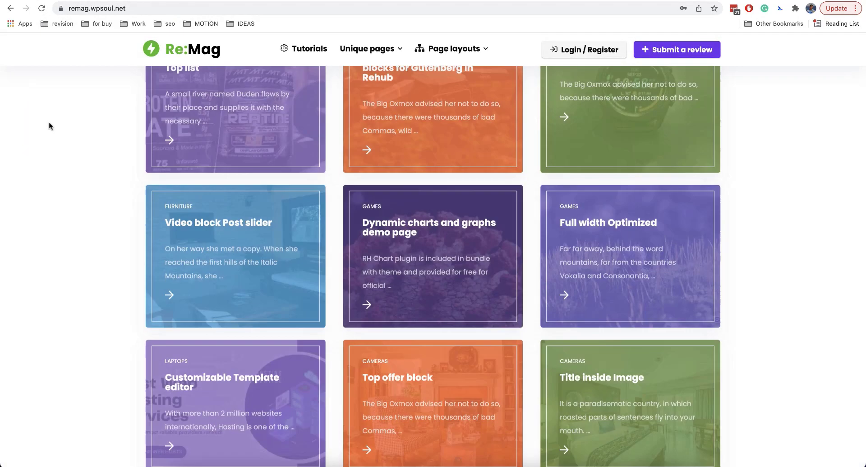
{"action": "scroll", "coordinate": [48, 121], "scroll_direction": "down", "scroll_amount": 8}
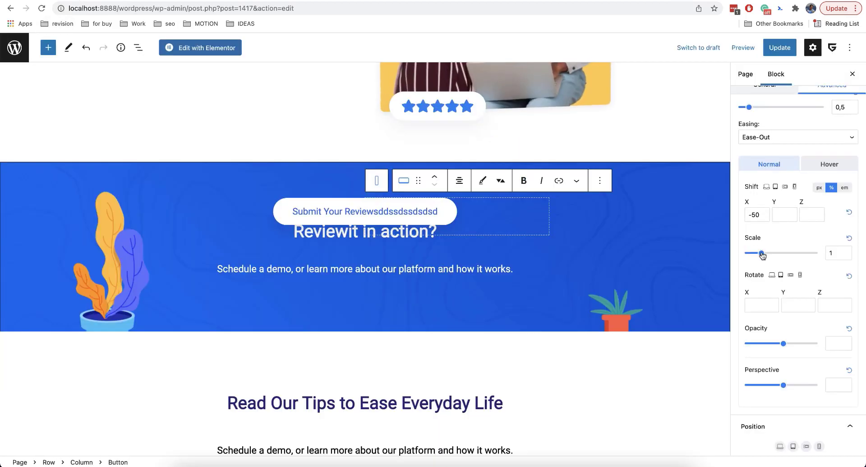
Return to the button's Z-index option in the WordPress editor, and compare it with the overlapping WooCommerce images on the BlockPress website
{"action": "scroll", "coordinate": [763, 253], "scroll_direction": "down", "scroll_amount": 5}
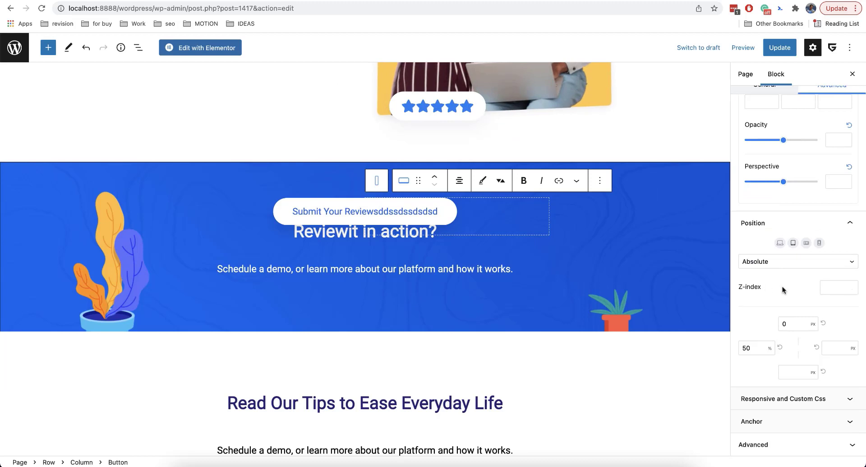
{"action": "left_click", "coordinate": [824, 287]}
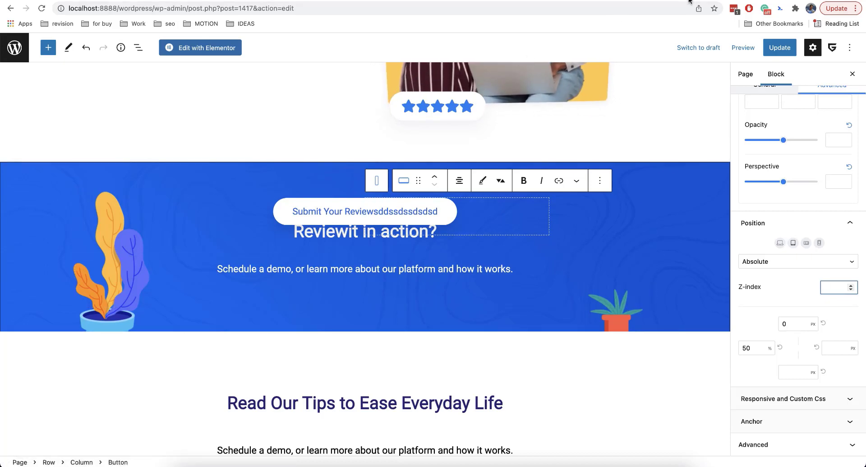
{"action": "key", "text": "ctrl+Tab"}
{"action": "scroll", "coordinate": [660, 139], "scroll_direction": "down", "scroll_amount": 15}
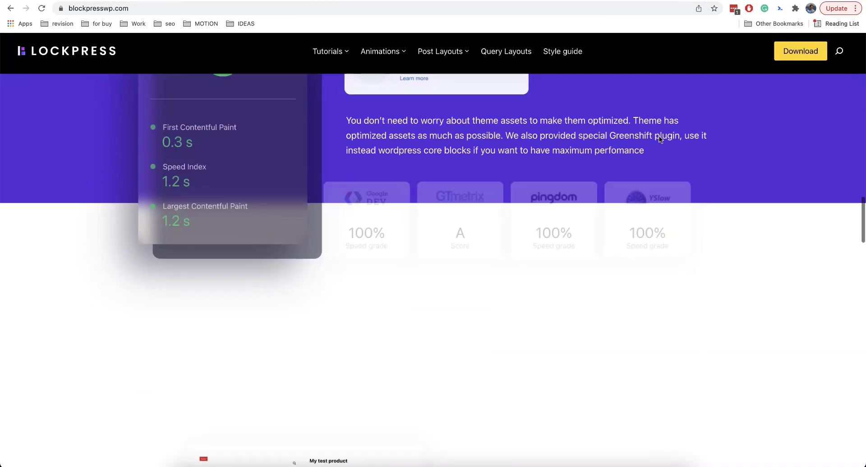
{"action": "scroll", "coordinate": [660, 137], "scroll_direction": "up", "scroll_amount": 1}
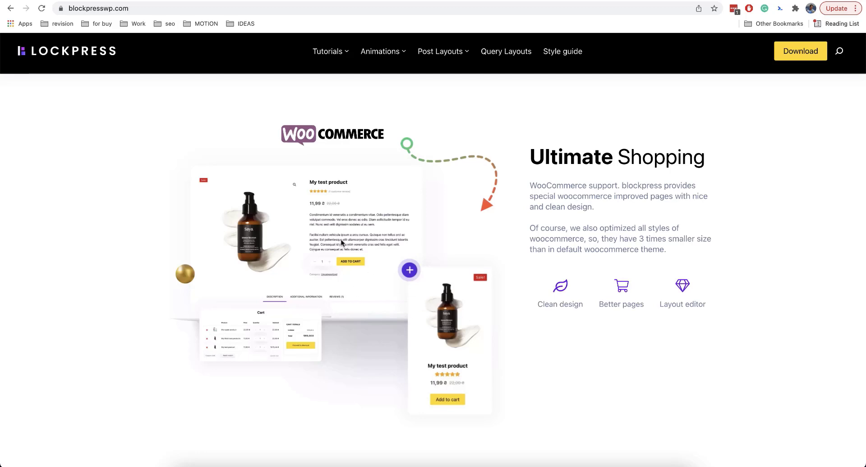
Return to the WordPress editor, select the megaphone image in the hero section and view its Position settings
{"action": "left_click", "coordinate": [85, 1]}
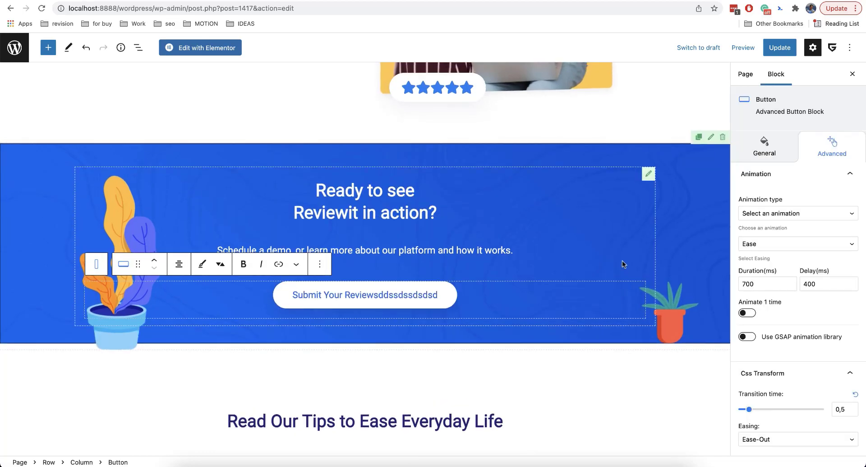
{"action": "scroll", "coordinate": [622, 265], "scroll_direction": "up", "scroll_amount": 20}
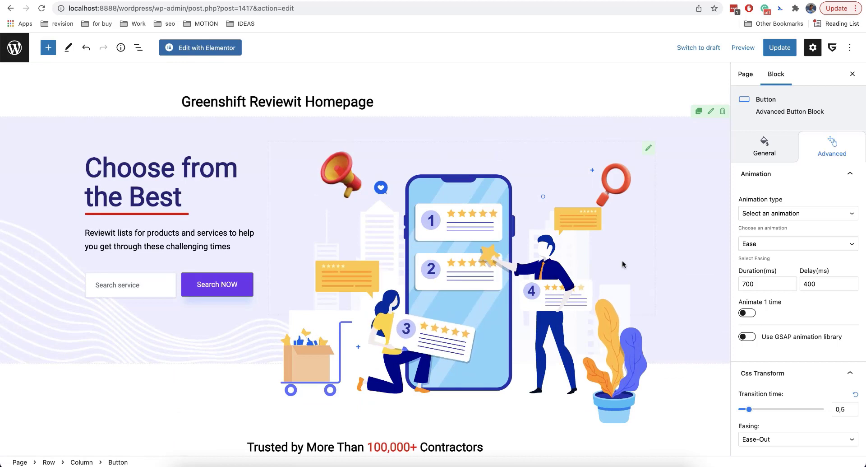
{"action": "left_click", "coordinate": [341, 182]}
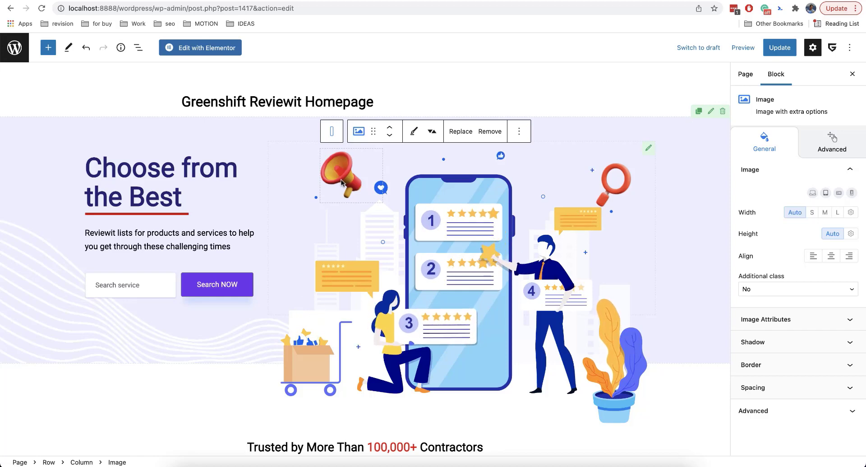
{"action": "left_click", "coordinate": [833, 142]}
{"action": "scroll", "coordinate": [769, 377], "scroll_direction": "down", "scroll_amount": 5}
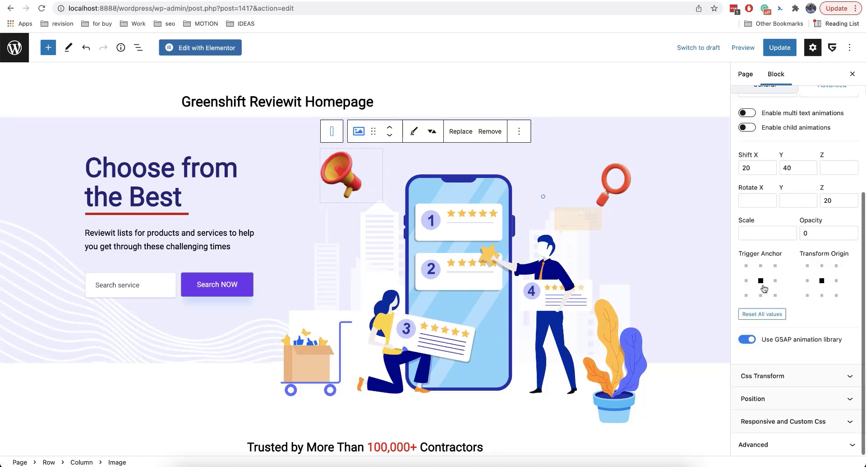
{"action": "left_click", "coordinate": [767, 398]}
{"action": "scroll", "coordinate": [762, 316], "scroll_direction": "down", "scroll_amount": 3}
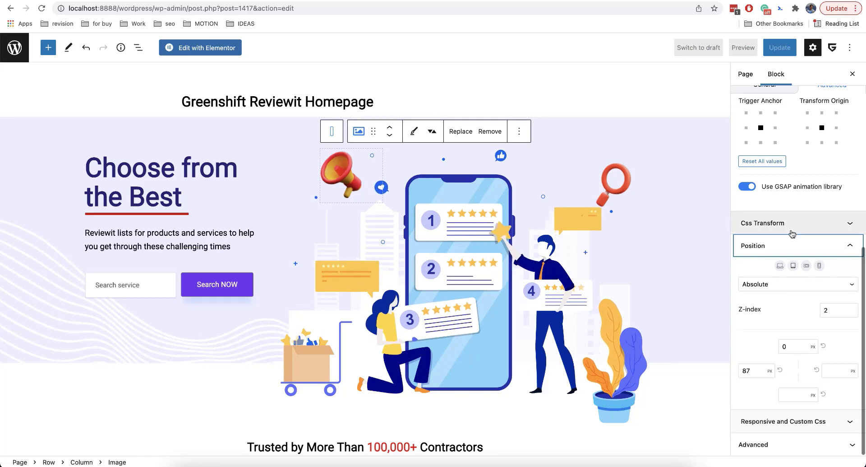
Turn off Hide on Mobile for the megaphone image and preview the page in the mobile view
{"action": "left_click", "coordinate": [762, 421]}
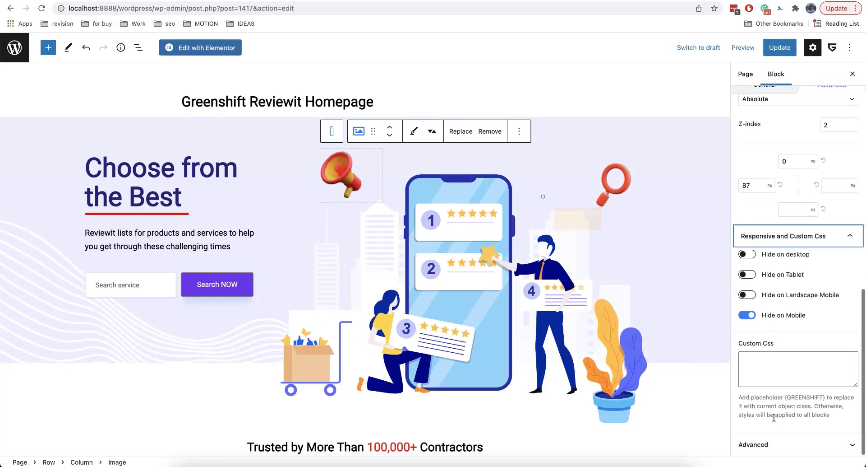
{"action": "left_click", "coordinate": [827, 322]}
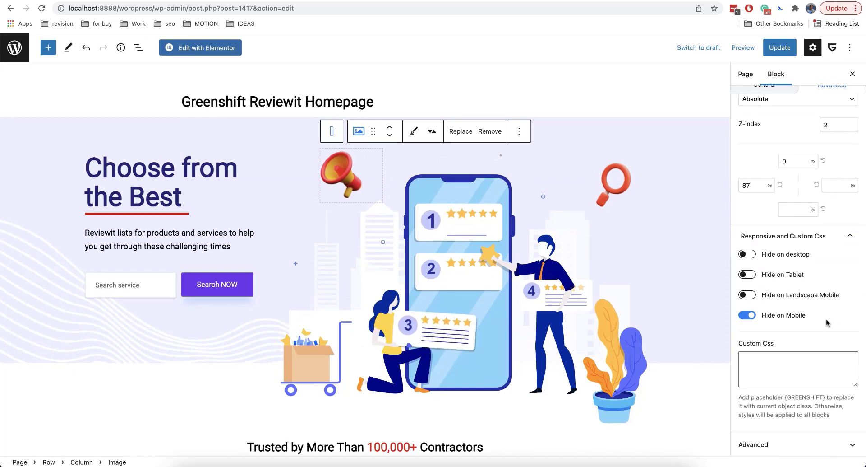
{"action": "left_click", "coordinate": [750, 317]}
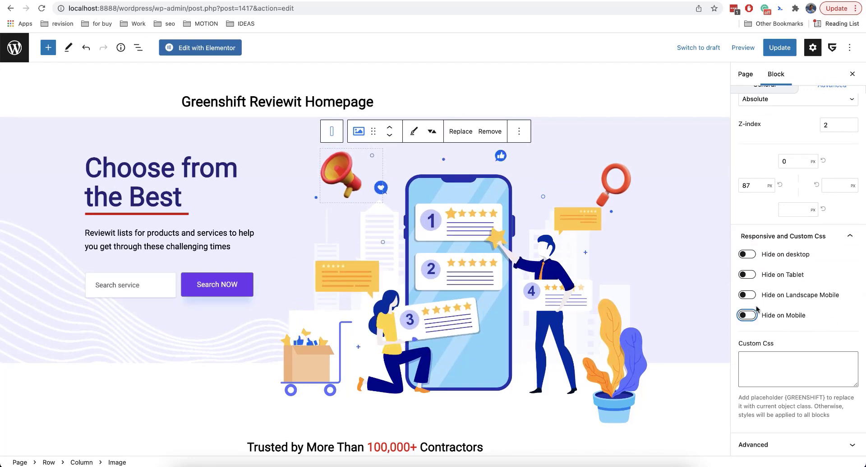
{"action": "scroll", "coordinate": [776, 248], "scroll_direction": "up", "scroll_amount": 2}
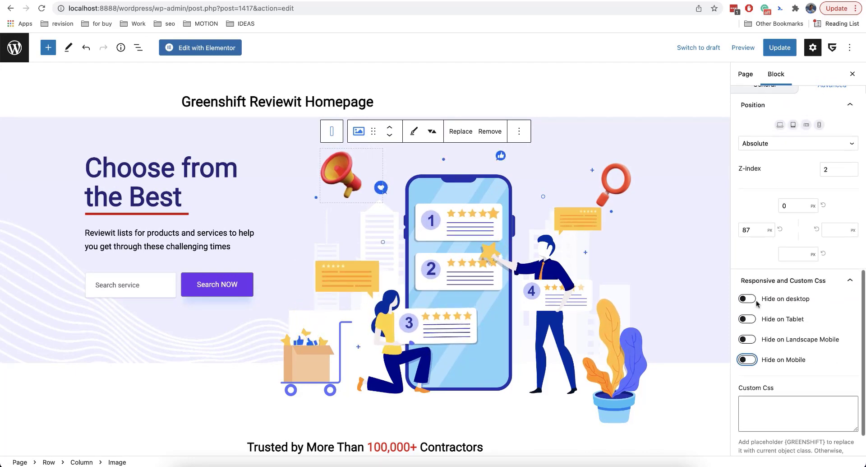
{"action": "left_click", "coordinate": [819, 125]}
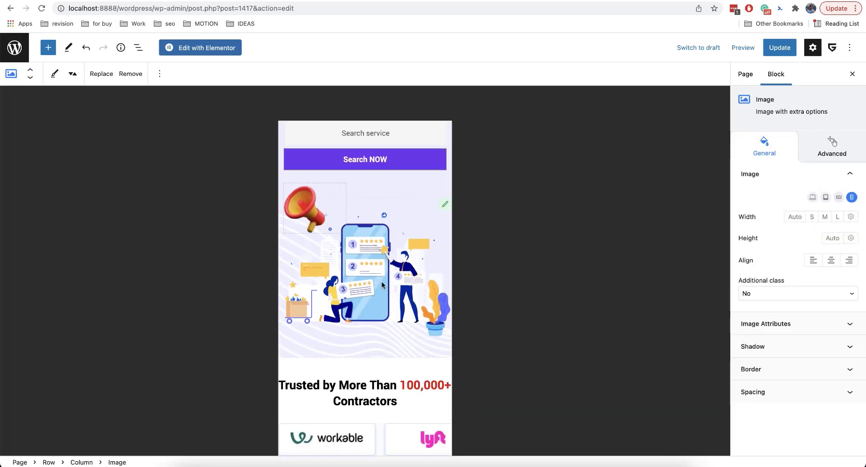
Try Hide on Mobile on the megaphone image in the mobile preview, and switch it back off
{"action": "scroll", "coordinate": [382, 285], "scroll_direction": "up", "scroll_amount": 2}
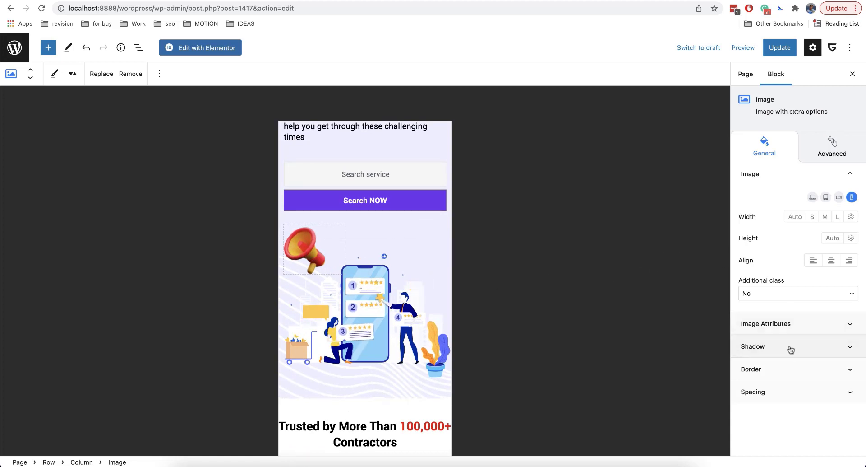
{"action": "left_click", "coordinate": [830, 156]}
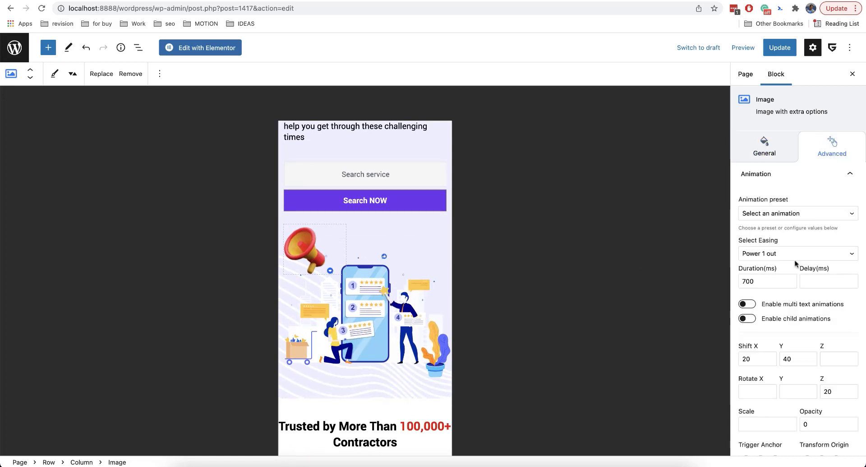
{"action": "scroll", "coordinate": [782, 355], "scroll_direction": "down", "scroll_amount": 5}
{"action": "left_click", "coordinate": [783, 421]}
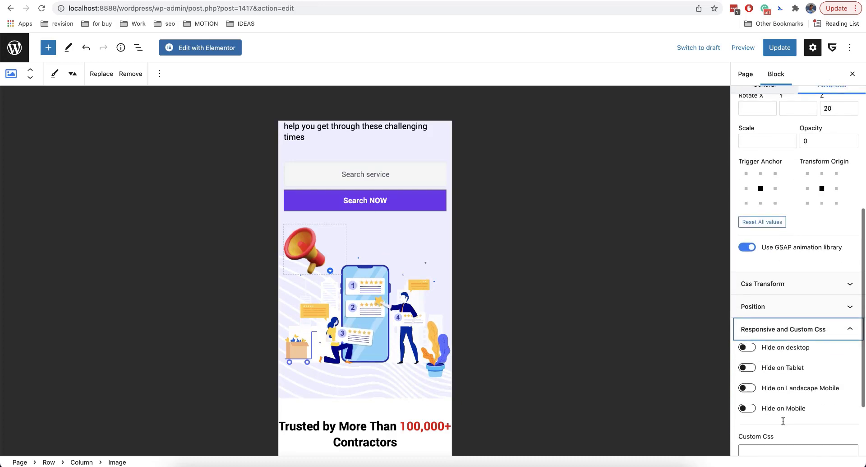
{"action": "left_click", "coordinate": [749, 315]}
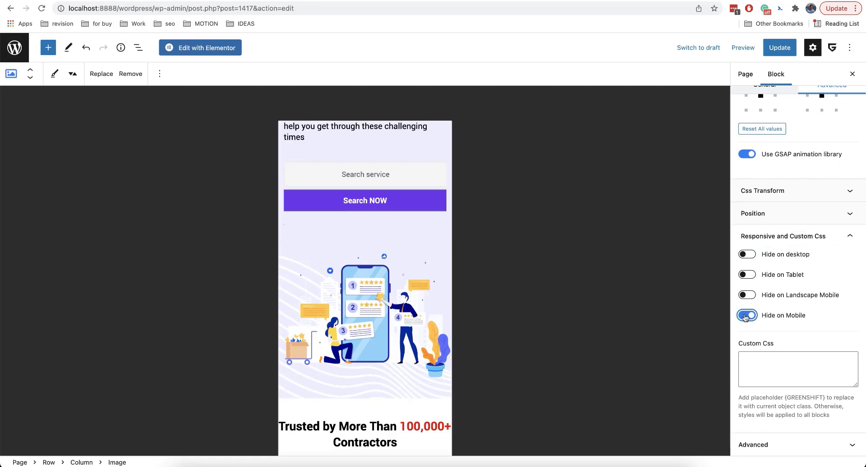
{"action": "left_click", "coordinate": [747, 314]}
Set the megaphone image's top position to -26 px for the mobile view and go to its Custom CSS option
{"action": "left_click", "coordinate": [782, 216]}
{"action": "scroll", "coordinate": [797, 256], "scroll_direction": "down", "scroll_amount": 2}
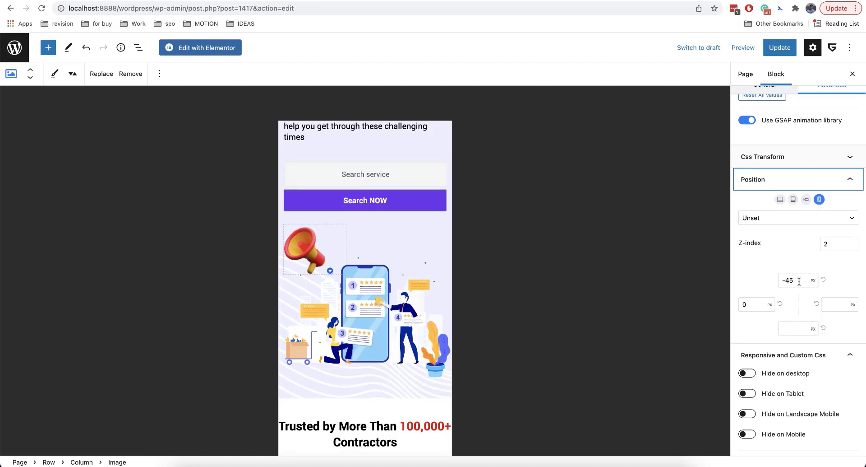
{"action": "mouse_move", "coordinate": [799, 281]}
{"action": "left_mouse_down"}
{"action": "mouse_move", "coordinate": [799, 248]}
{"action": "mouse_move", "coordinate": [798, 270]}
{"action": "left_mouse_up"}
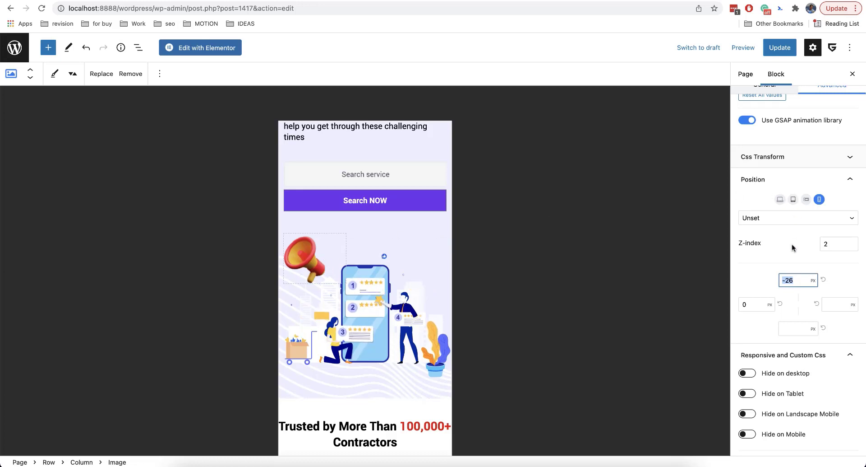
{"action": "scroll", "coordinate": [792, 243], "scroll_direction": "down", "scroll_amount": 3}
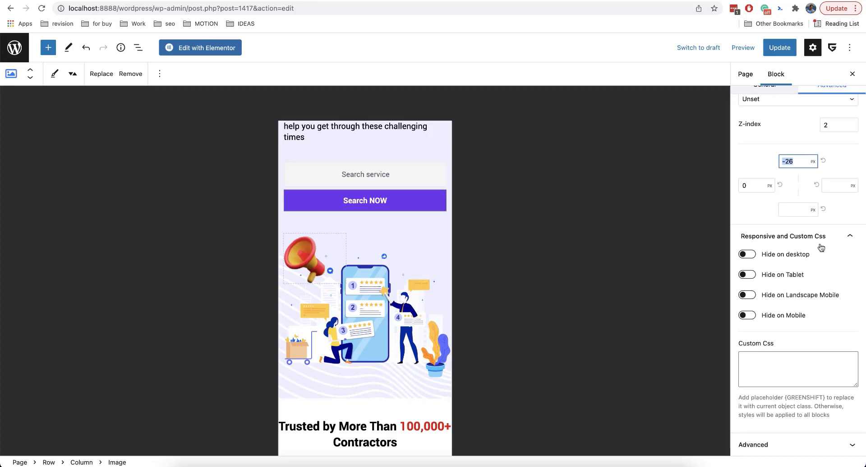
{"action": "left_click", "coordinate": [768, 359]}
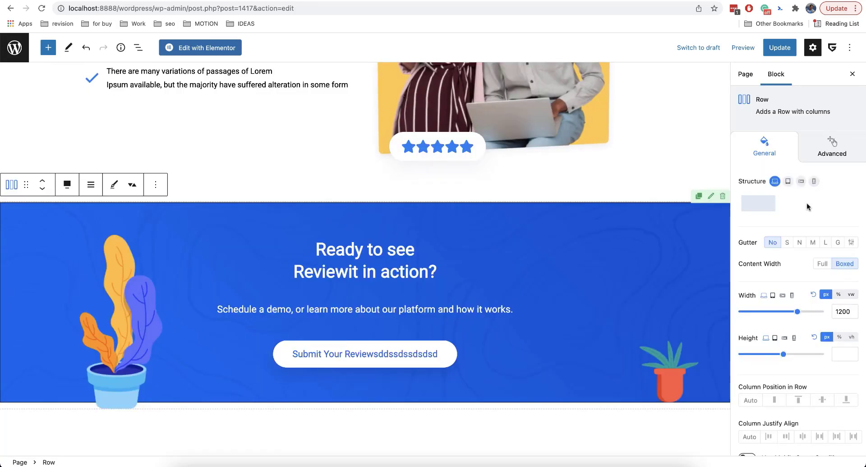
Give the blue "Ready to see Reviewit in action?" row the custom anchor "button"
{"action": "left_click", "coordinate": [833, 152]}
{"action": "scroll", "coordinate": [807, 248], "scroll_direction": "down", "scroll_amount": 5}
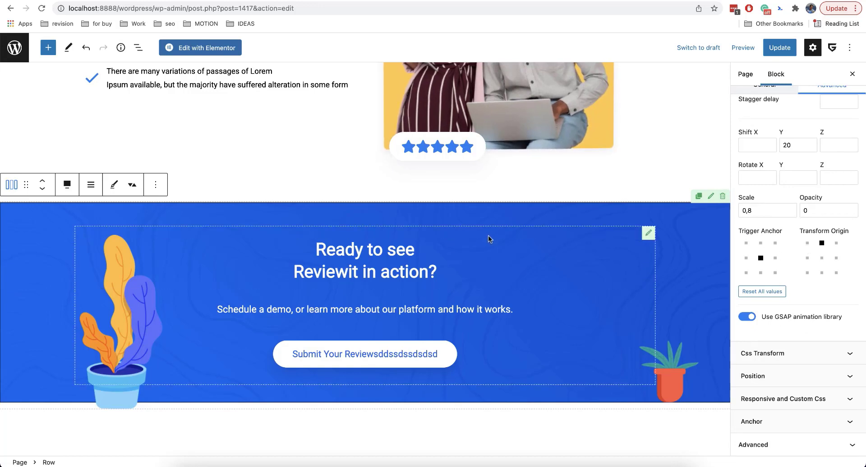
{"action": "scroll", "coordinate": [773, 388], "scroll_direction": "down", "scroll_amount": 1}
{"action": "left_click", "coordinate": [773, 387]}
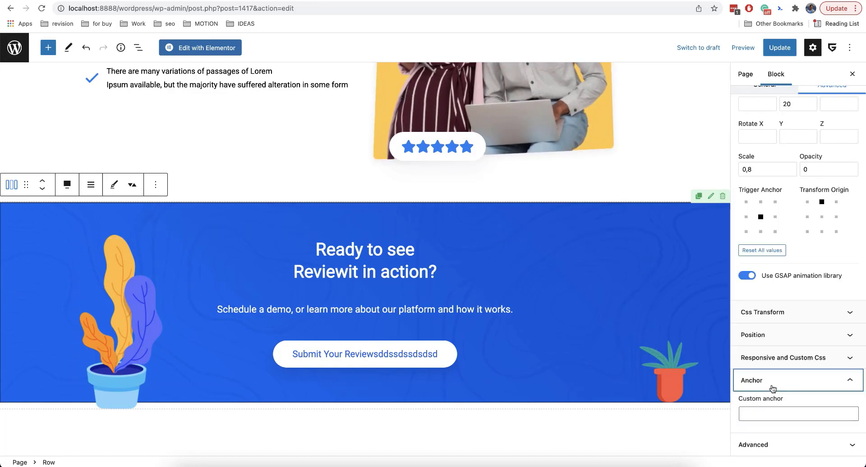
{"action": "left_click", "coordinate": [784, 413]}
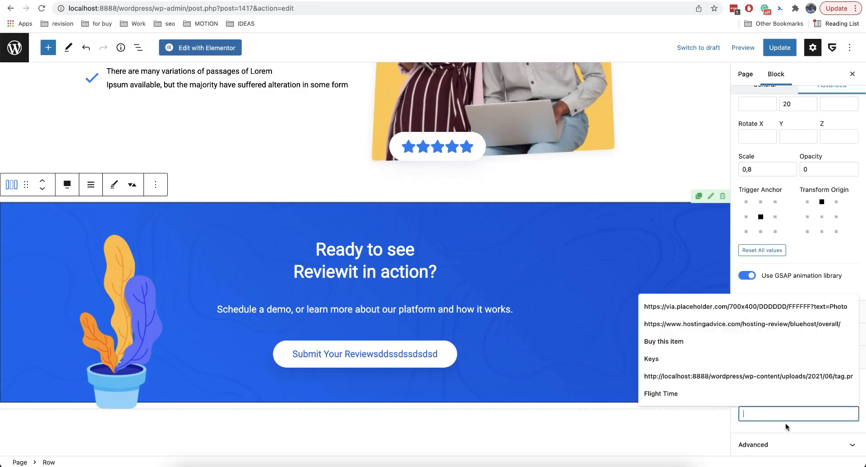
{"action": "left_click", "coordinate": [784, 415]}
{"action": "left_click", "coordinate": [777, 418]}
{"action": "type", "text": "butto"}
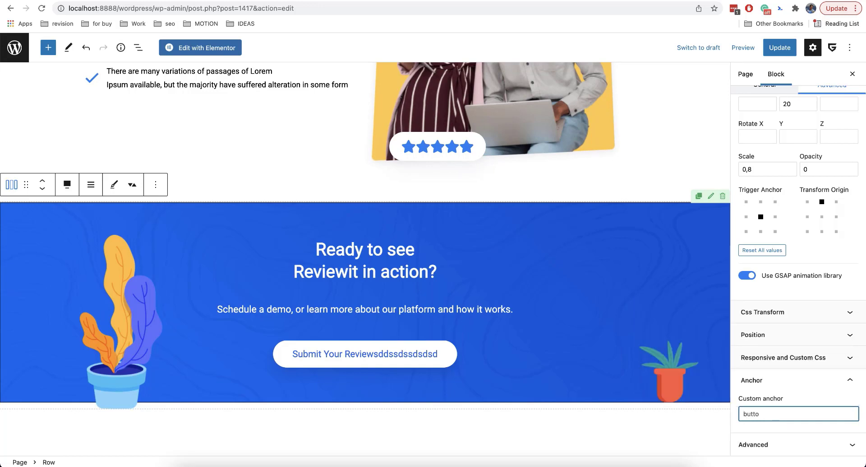
{"action": "type", "text": "n"}
{"action": "left_click_drag", "start_coordinate": [786, 416], "coordinate": [735, 417]}
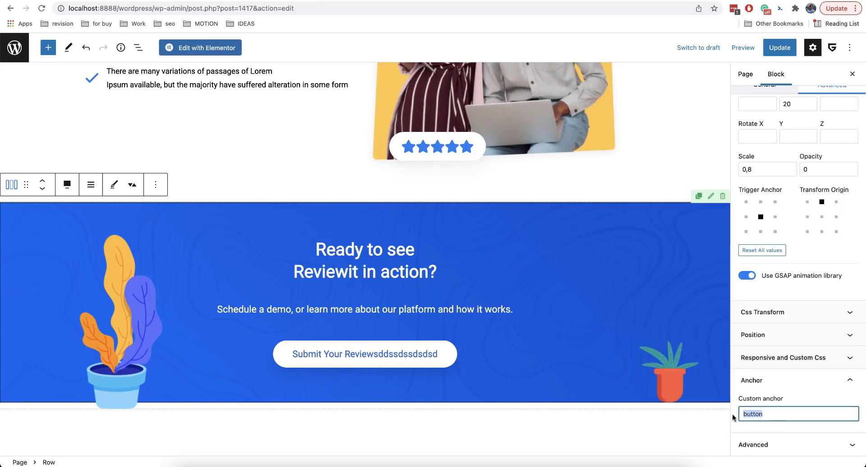
Update the page and open its published version in a new browser tab
{"action": "left_click", "coordinate": [780, 47]}
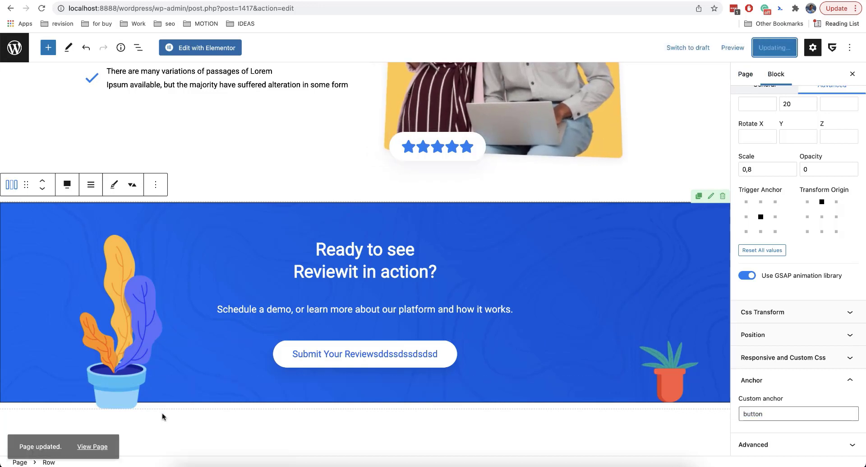
{"action": "right_click", "coordinate": [99, 436]}
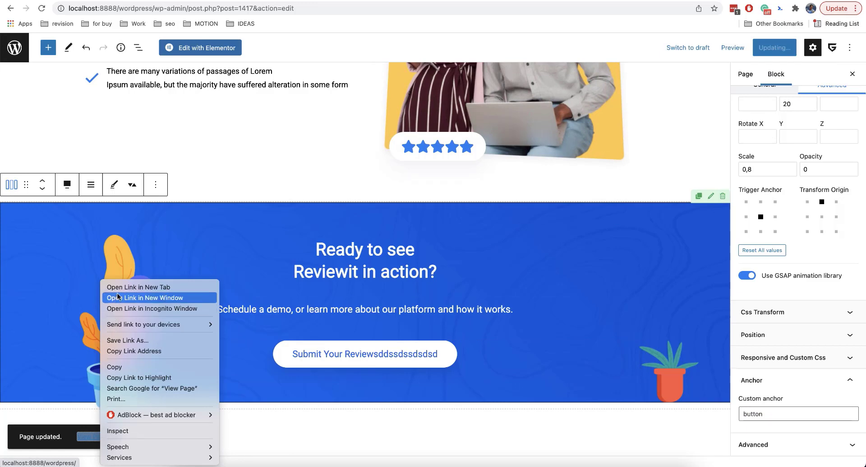
{"action": "left_click", "coordinate": [138, 287]}
{"action": "key", "text": "ctrl+Tab"}
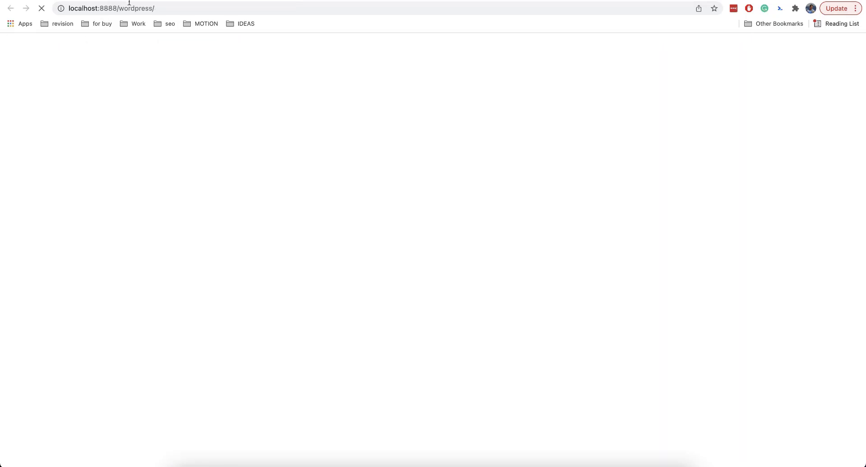
Append #button to the published page's address and load it to check the jump to the anchored blue row
{"action": "left_click", "coordinate": [181, 8]}
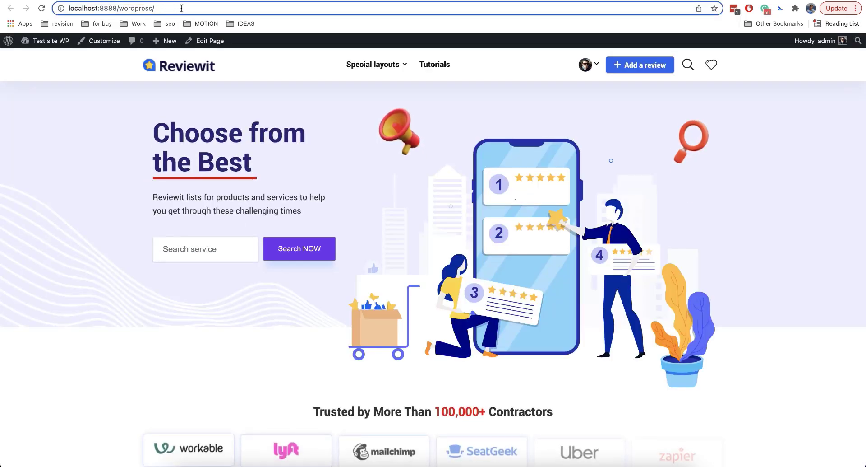
{"action": "type", "text": "button"}
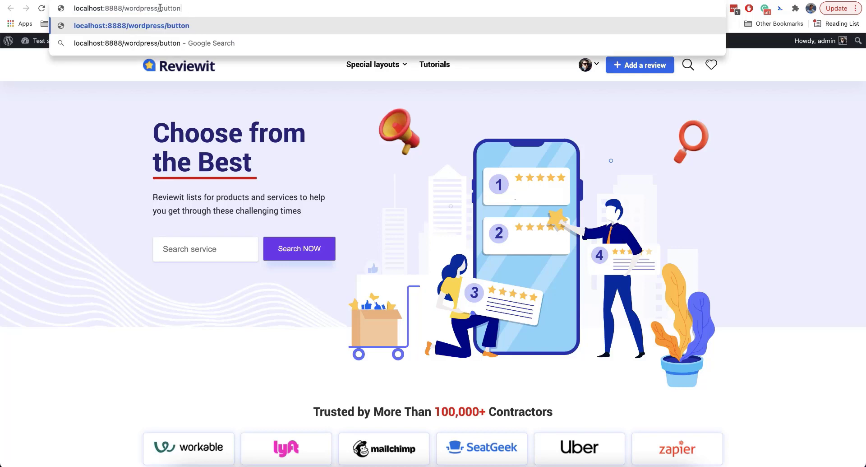
{"action": "type", "text": "#"}
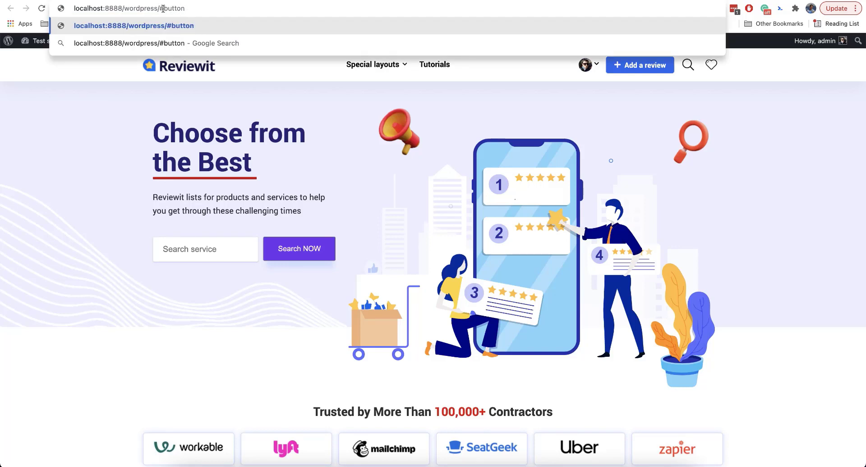
{"action": "key", "text": "Return"}
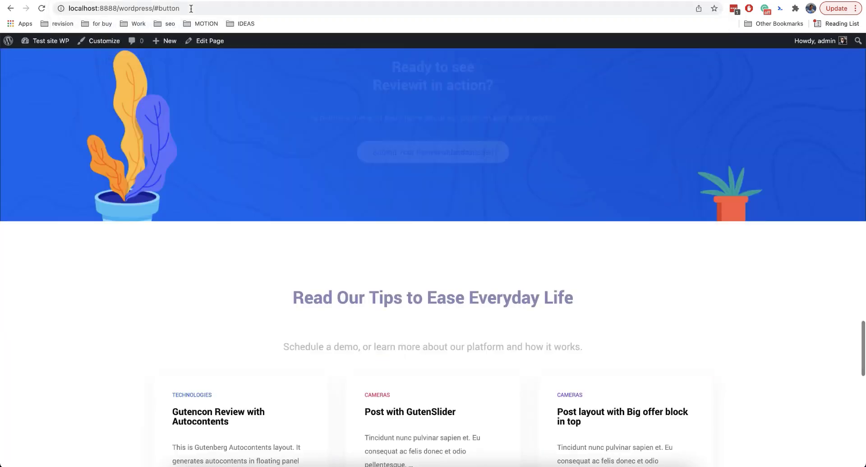
{"action": "scroll", "coordinate": [119, 199], "scroll_direction": "up", "scroll_amount": 2}
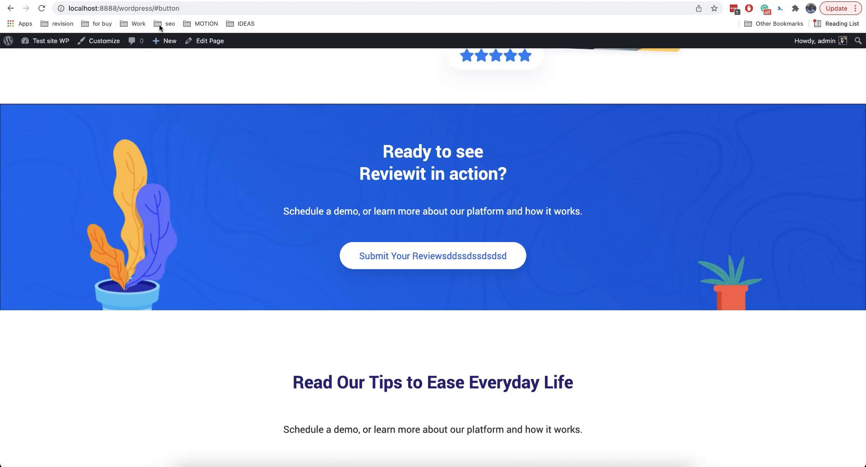
Copy the page address with the #button anchor and review the page between the hero and the blue section
{"action": "left_click", "coordinate": [190, 9]}
{"action": "key", "text": "super+c"}
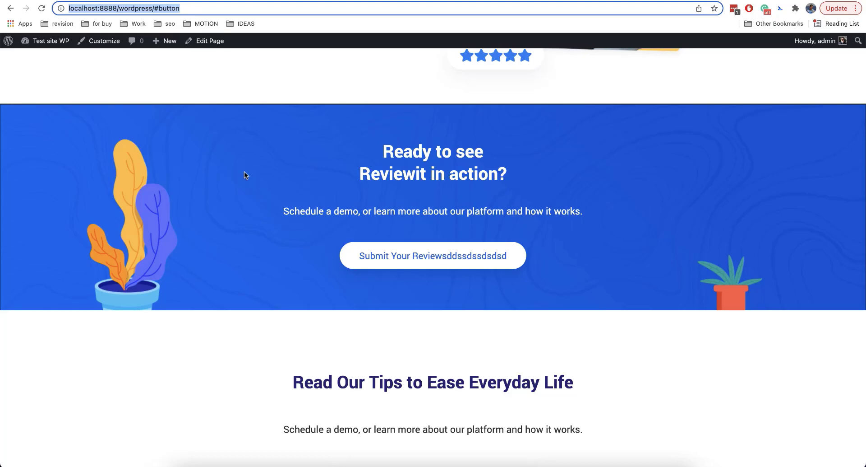
{"action": "scroll", "coordinate": [244, 175], "scroll_direction": "up", "scroll_amount": 20}
{"action": "scroll", "coordinate": [244, 172], "scroll_direction": "down", "scroll_amount": 20}
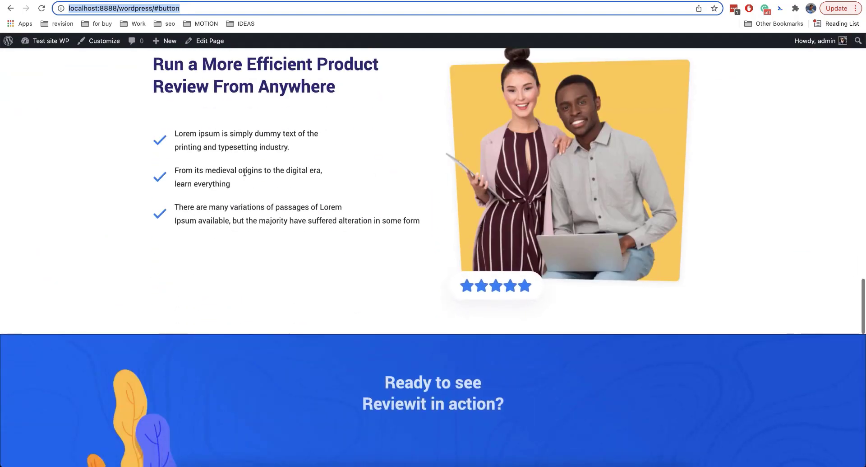
{"action": "scroll", "coordinate": [245, 171], "scroll_direction": "up", "scroll_amount": 20}
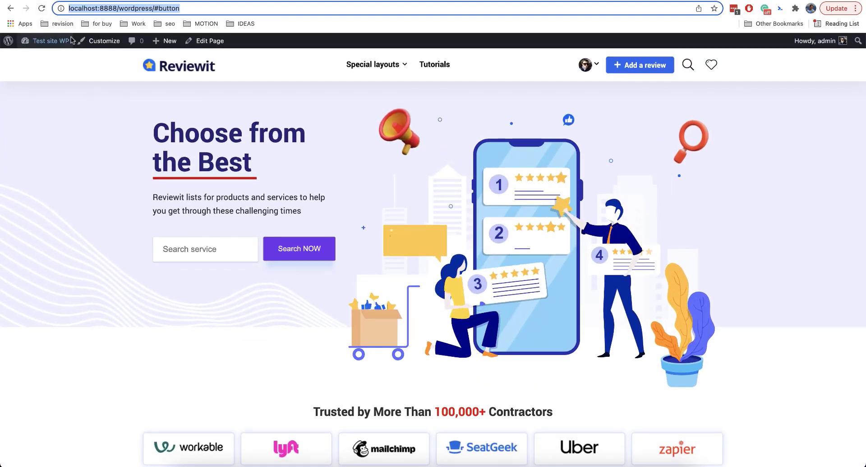
Load the copied localhost:8888/wordpress/#button address and reload the page to test the direct link to the anchored row
{"action": "key", "text": "ctrl+Tab"}
{"action": "left_click", "coordinate": [192, 7]}
{"action": "key", "text": "super+v"}
{"action": "key", "text": "Return"}
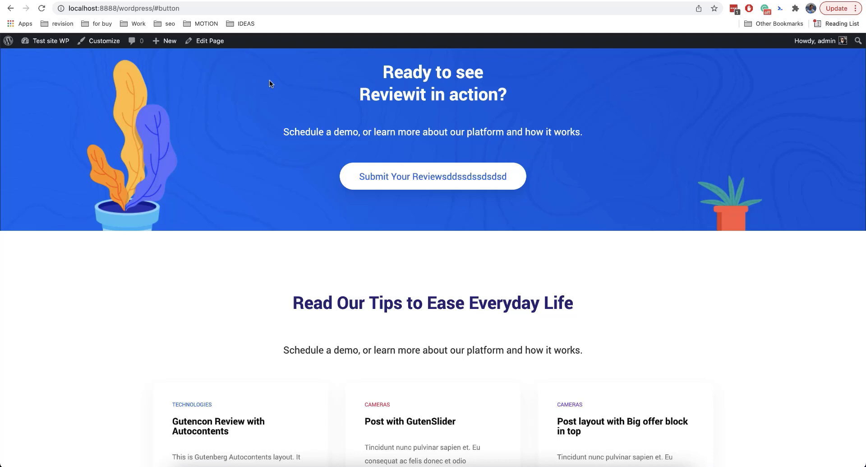
{"action": "key", "text": "super+r"}
{"action": "key", "text": "super+l"}
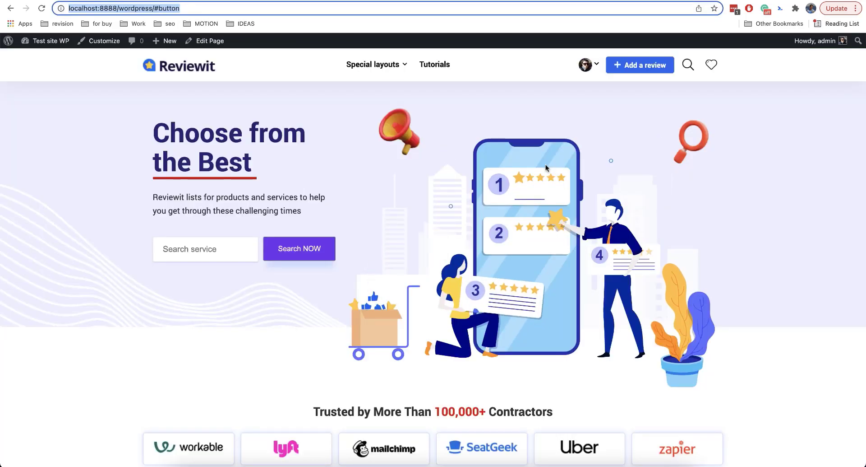